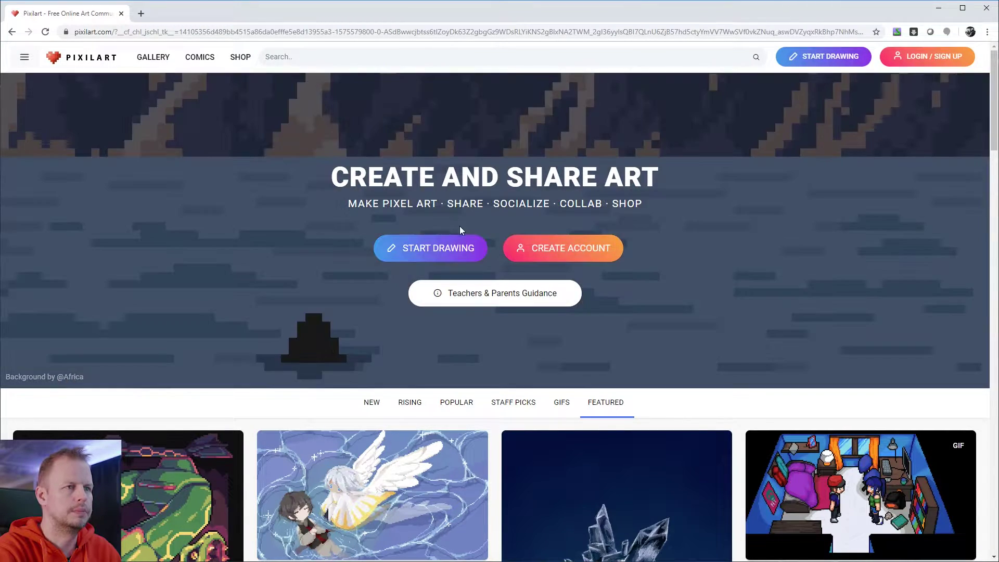
Step: Start a fresh 1×4-pixel Pixilart canvas in place of the autosaved drawing
left_click(458, 247)
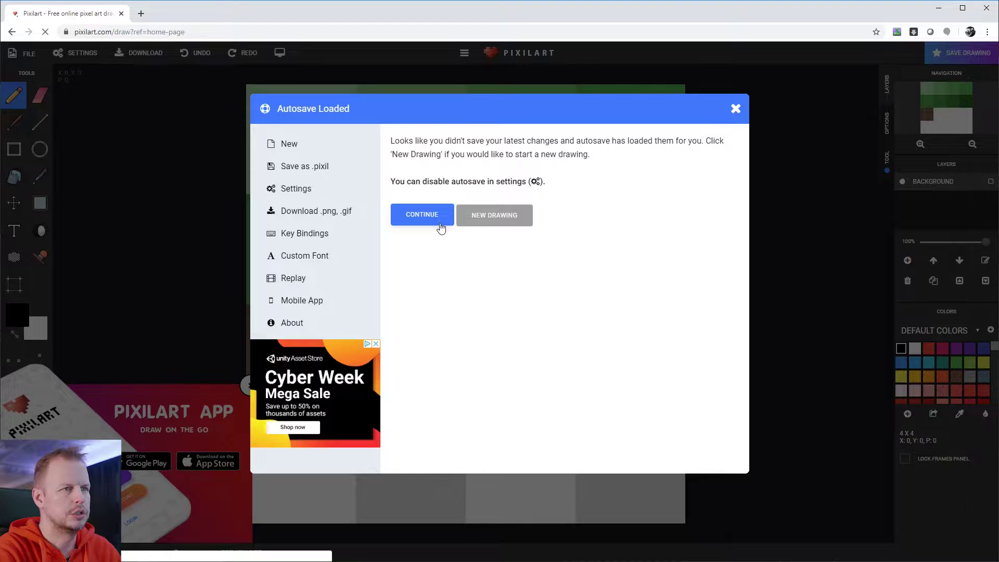
left_click(522, 219)
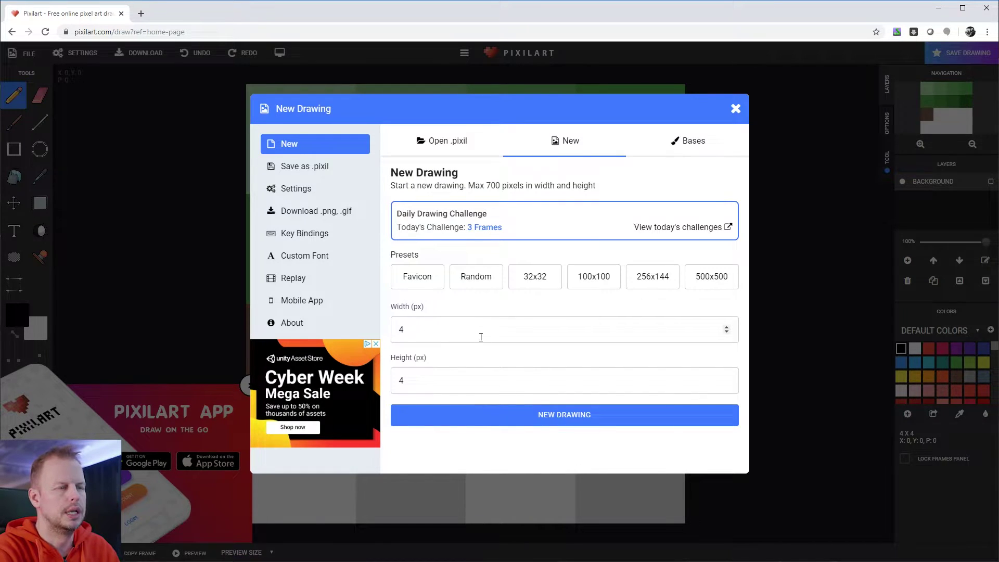
double_click(508, 331)
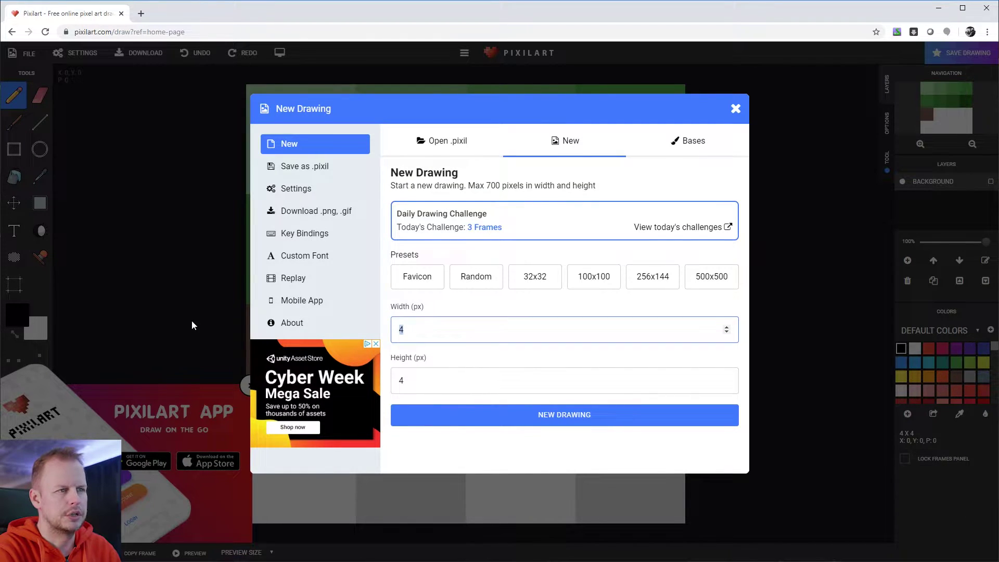
left_click(449, 383)
left_click(589, 419)
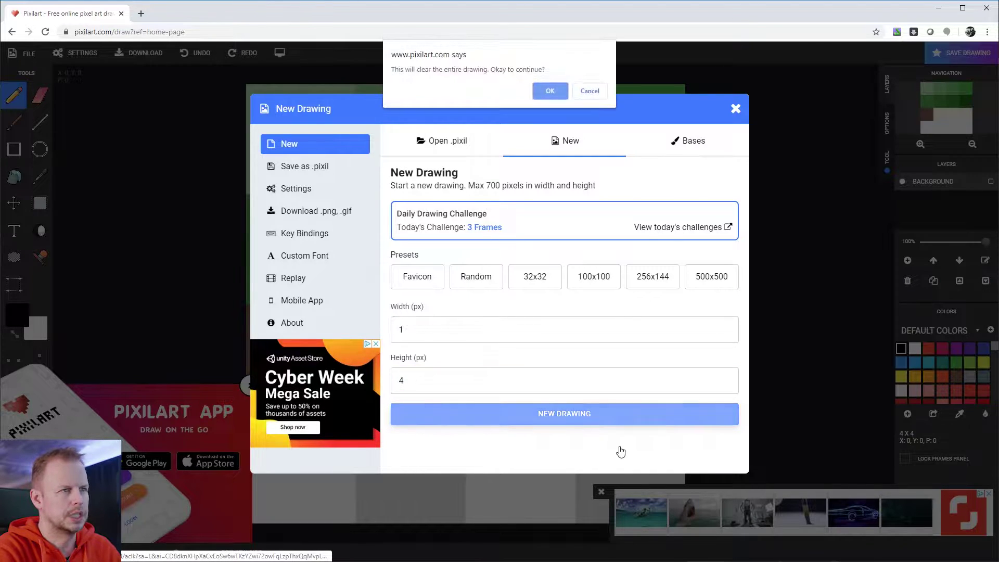
left_click(544, 94)
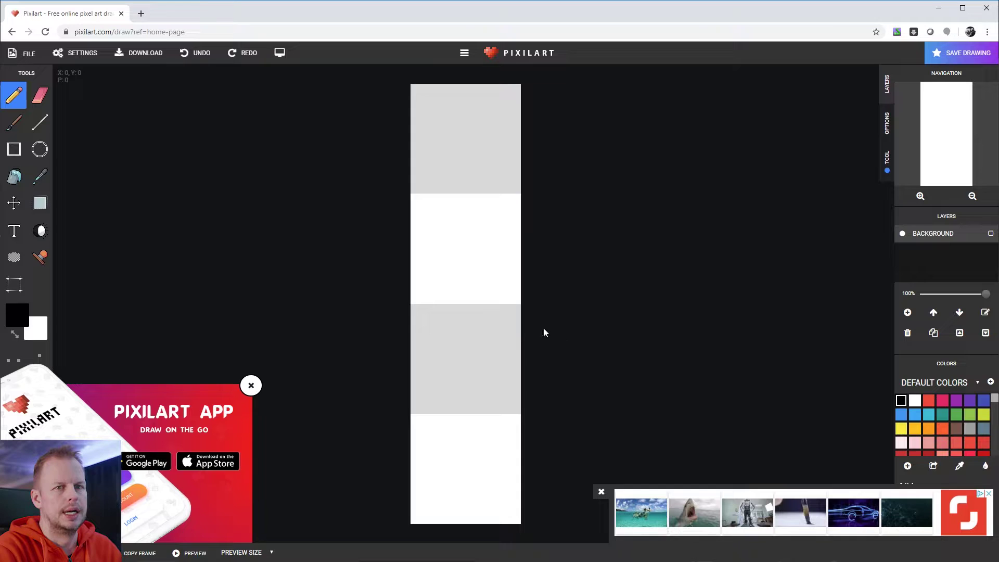
Step: Paint the pixels white, light blue, blue and dark blue from bottom to top, then download the image
left_click(916, 405)
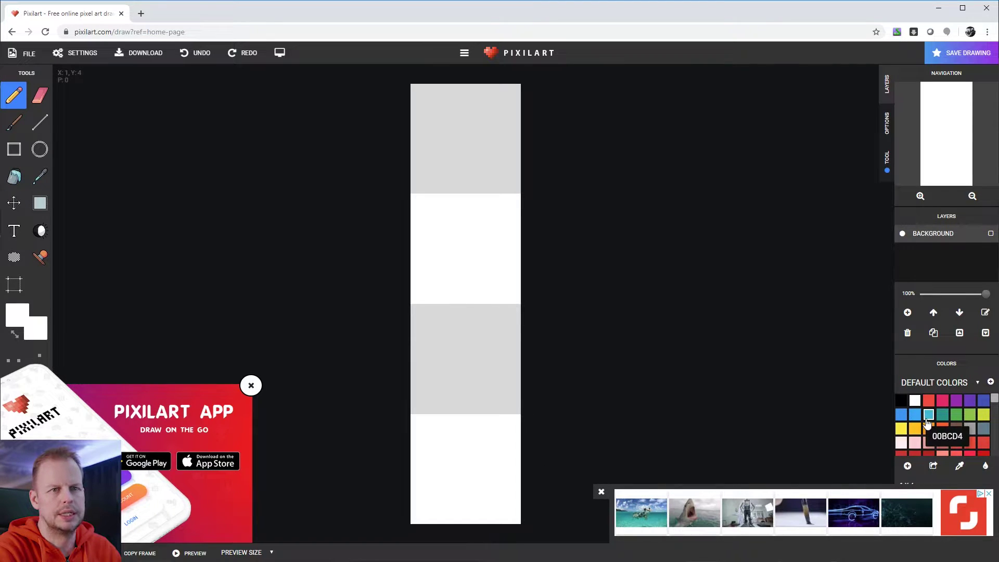
left_click(915, 414)
scroll(971, 436, "down", 6)
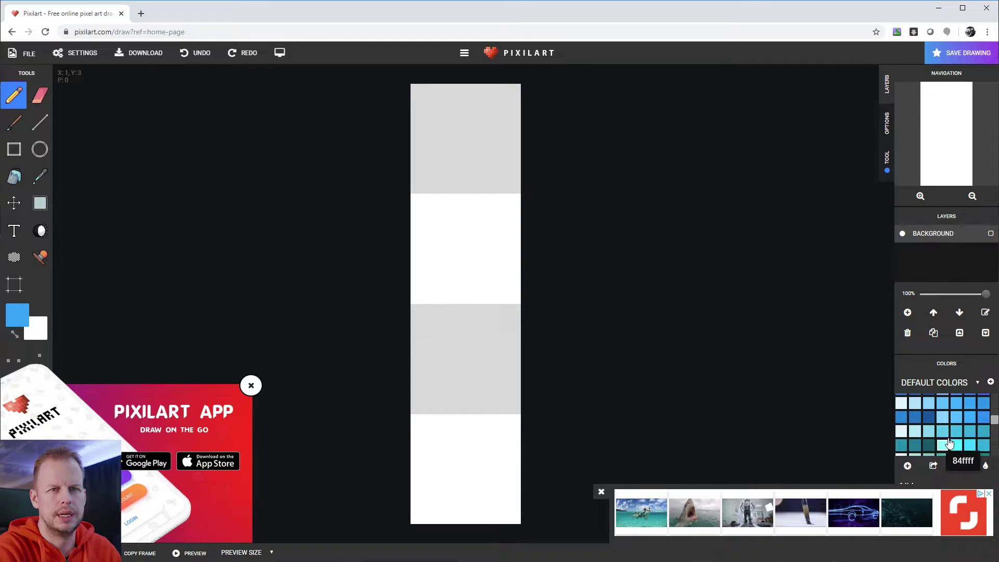
left_click(957, 418)
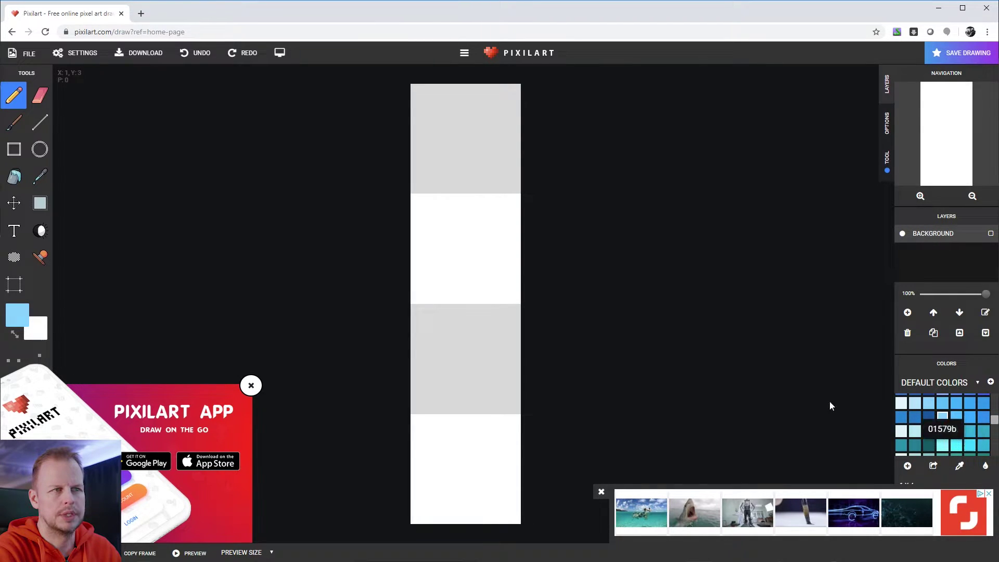
left_click(484, 364)
left_click(970, 417)
left_click(510, 269)
left_click(929, 418)
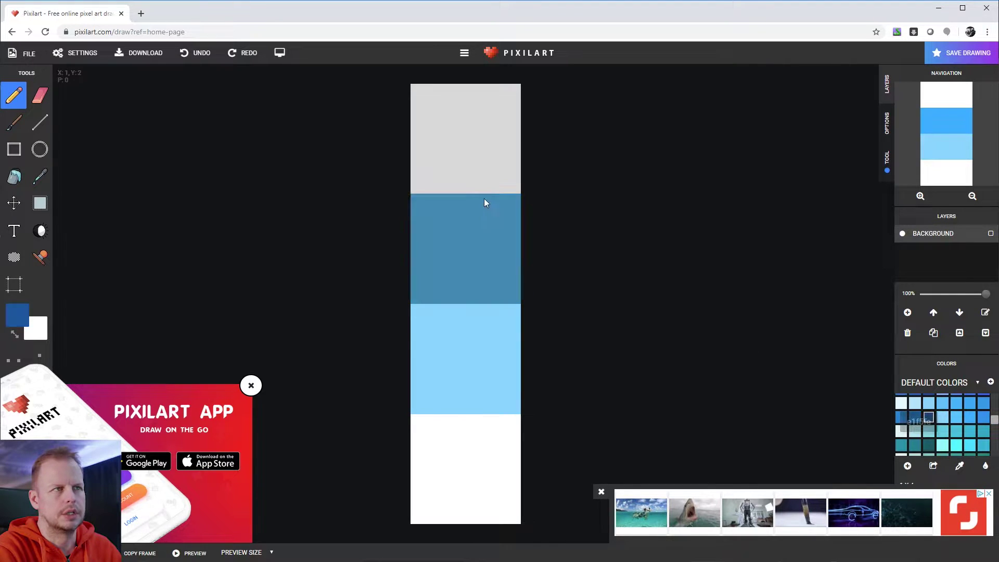
left_click(480, 166)
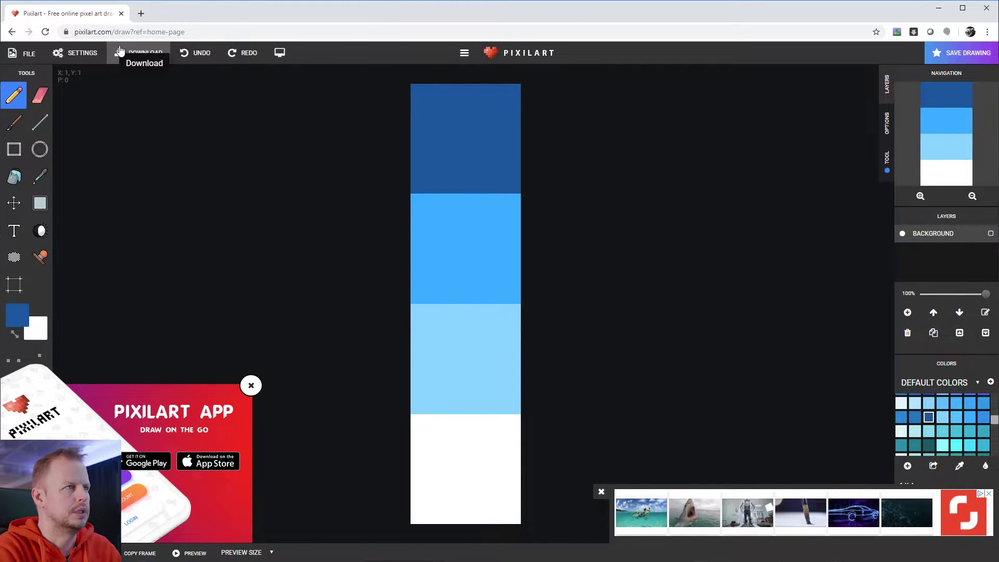
left_click(142, 53)
left_click(713, 147)
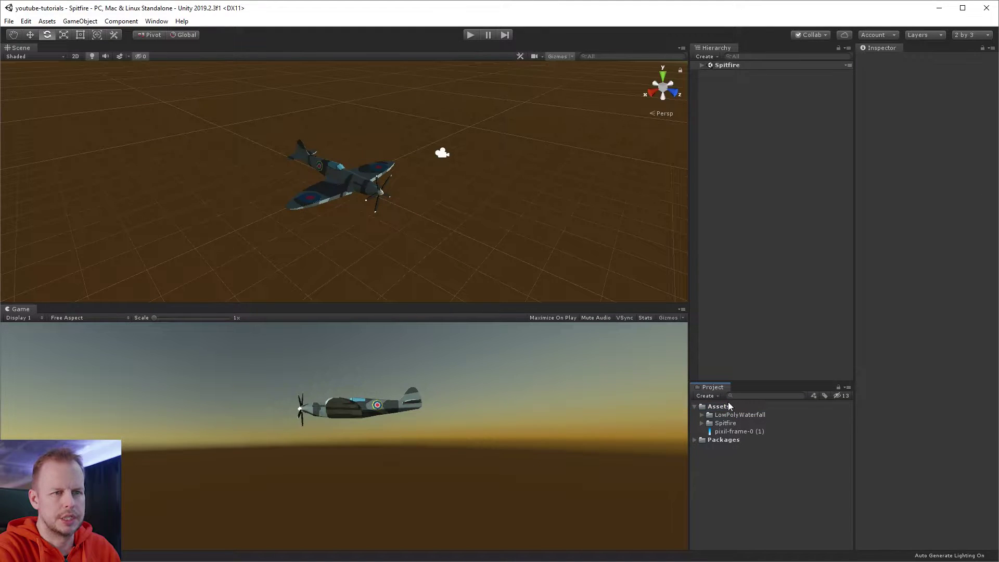
Step: Create a folder named 4PixelSky in Assets
right_click(727, 405)
mouse_move(770, 407)
left_click(682, 294)
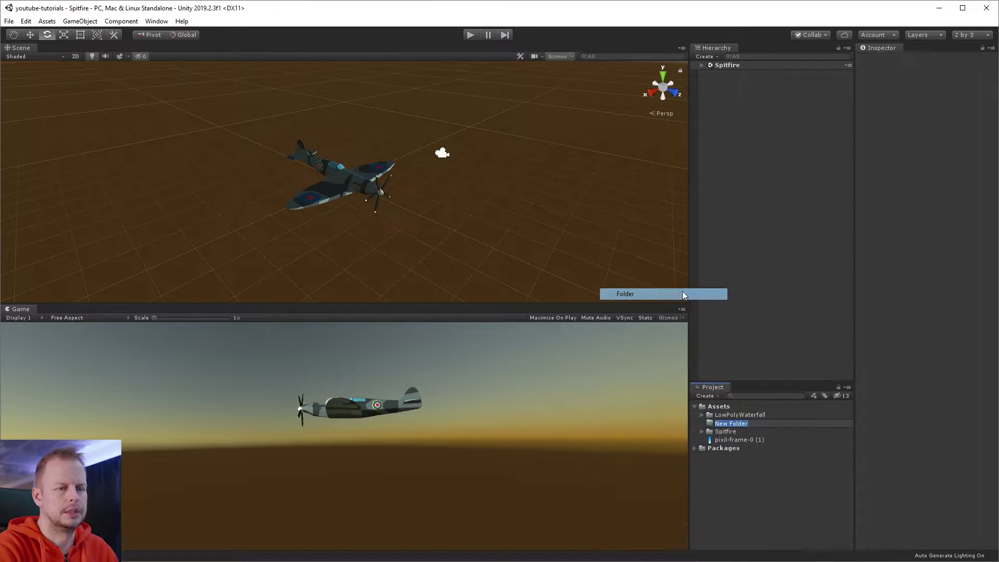
type("4PixelSk")
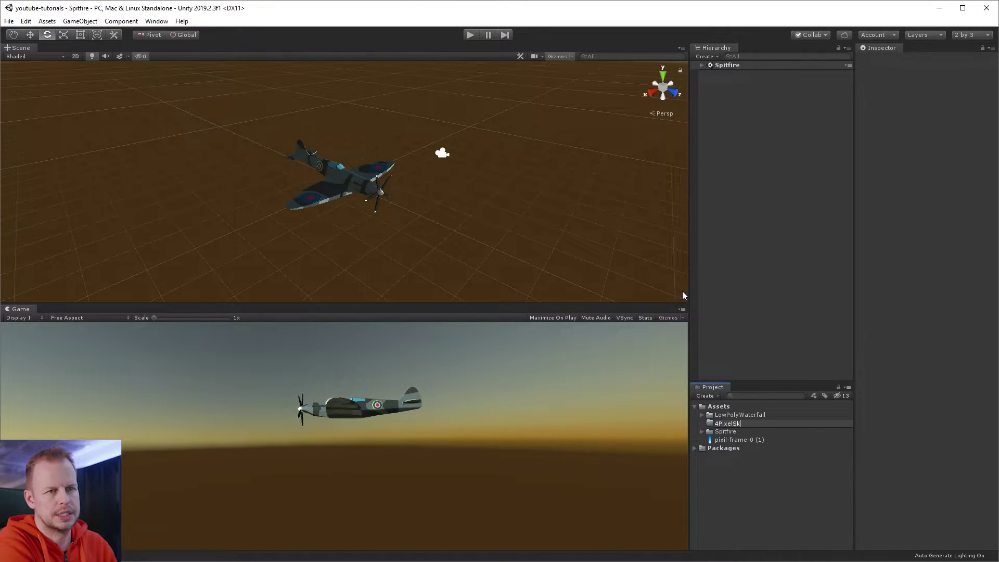
type("y")
key("Return")
Step: Move the sky image into the 4PixelSky folder and rename it 4pixelsky
left_click_drag(737, 441, 736, 417)
left_click(702, 415)
left_click(734, 423)
left_click(734, 423)
type("4pixel")
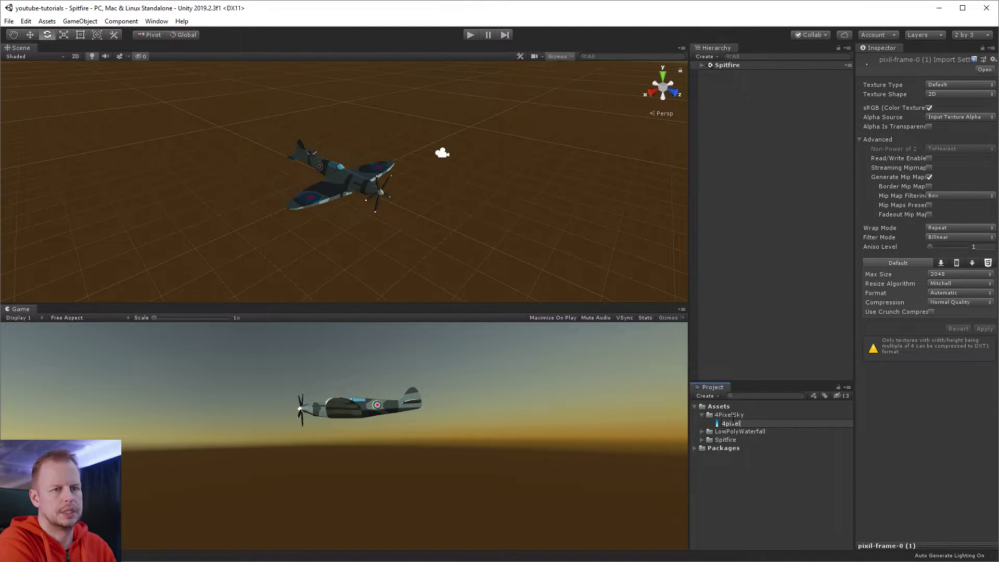
Step: Create a scene named 4PixelSky in that folder and open it
right_click(720, 415)
mouse_move(765, 423)
left_click(894, 393)
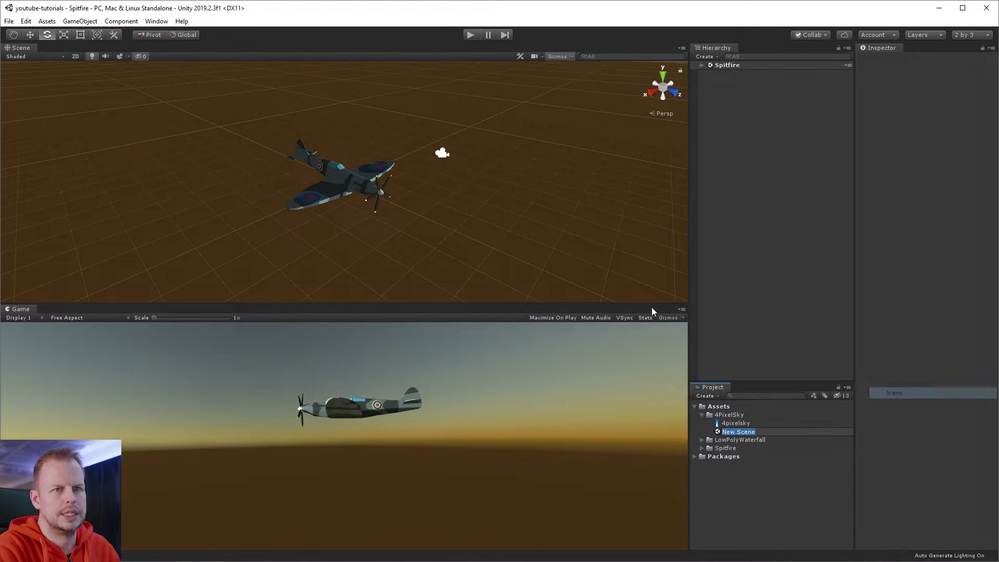
type("4PixelSky")
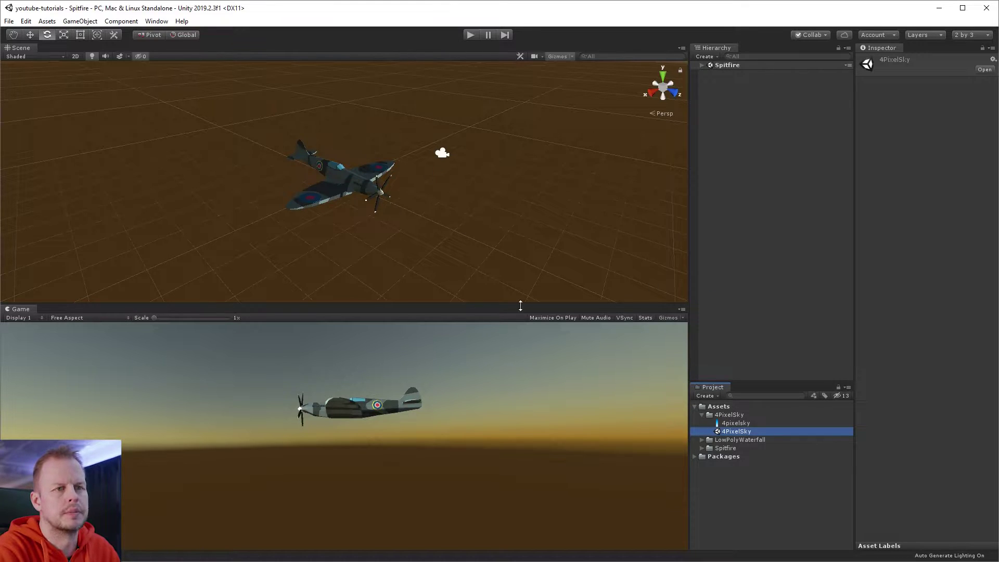
double_click(755, 432)
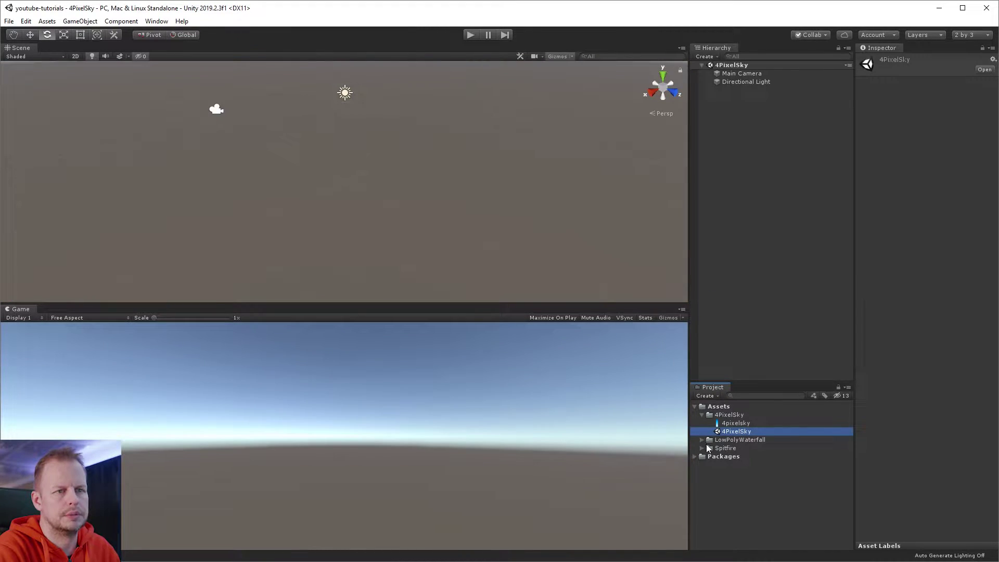
Step: In the Spitfire folder, raise the propeller mesh slightly along Y
left_click(708, 448)
left_click(703, 449)
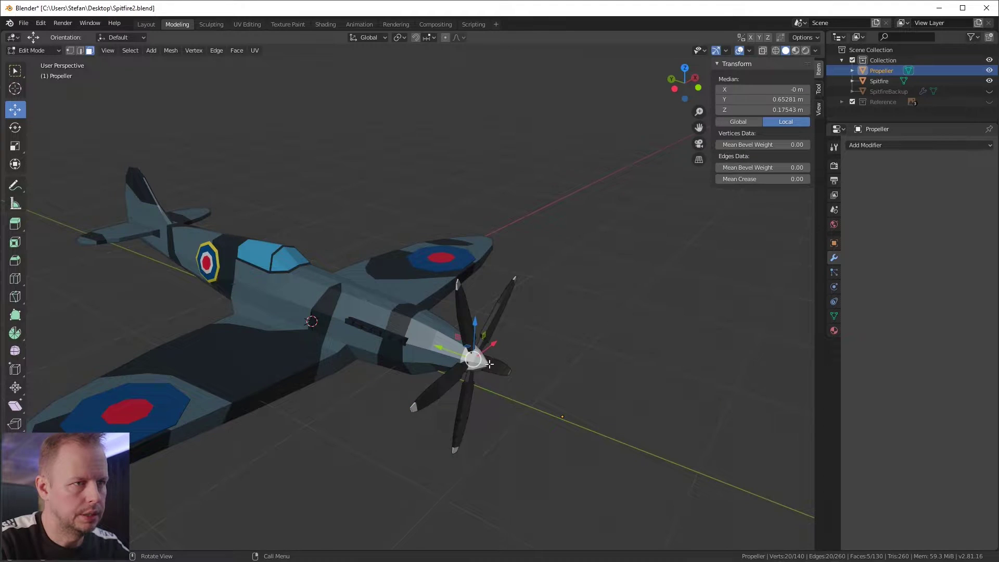
key("a")
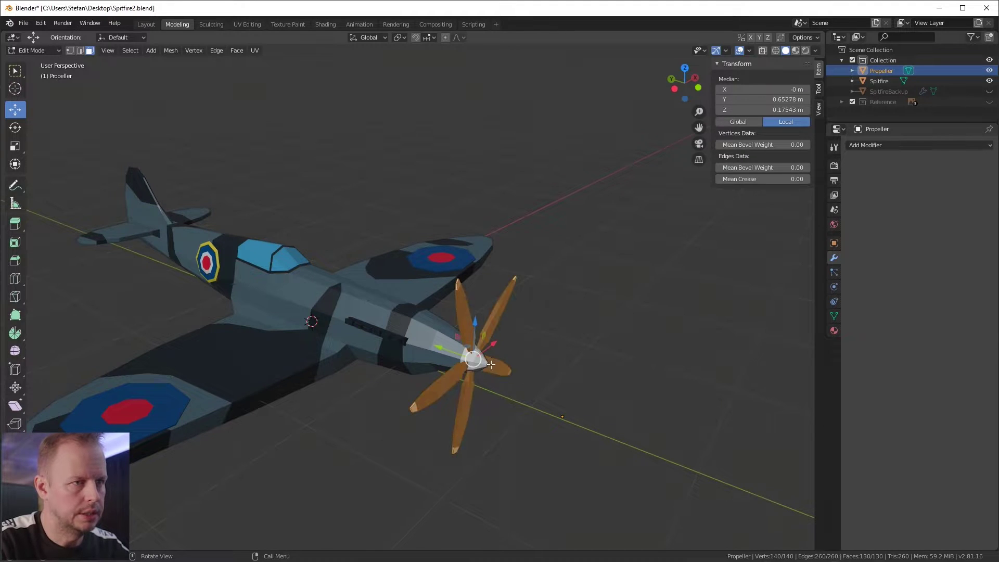
left_click_drag(457, 354, 452, 351)
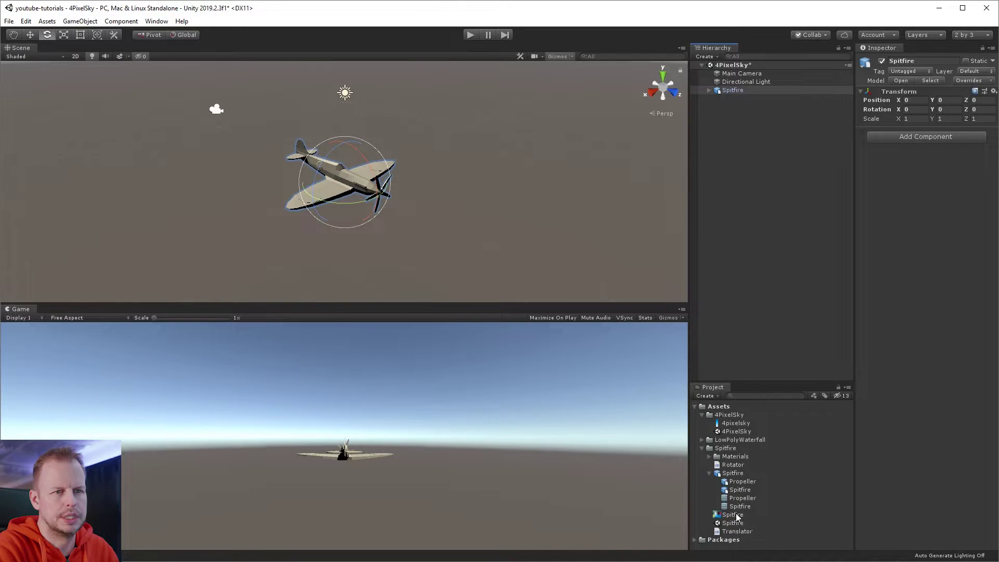
Step: Apply the Spitfire material to the plane and attach the Rotator script to its propeller
left_click(710, 456)
left_click(709, 90)
left_click_drag(734, 465, 353, 191)
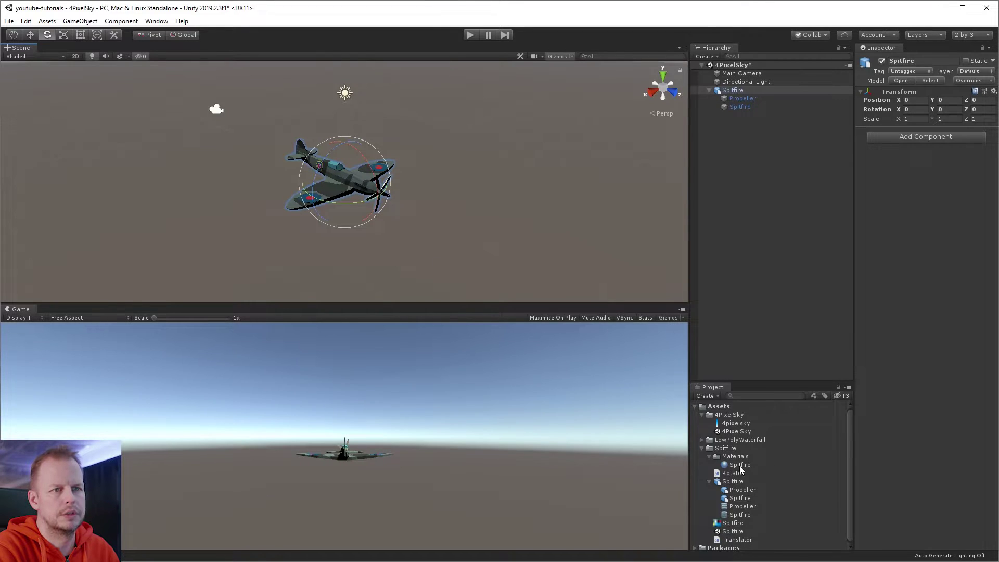
left_click_drag(741, 469, 385, 199)
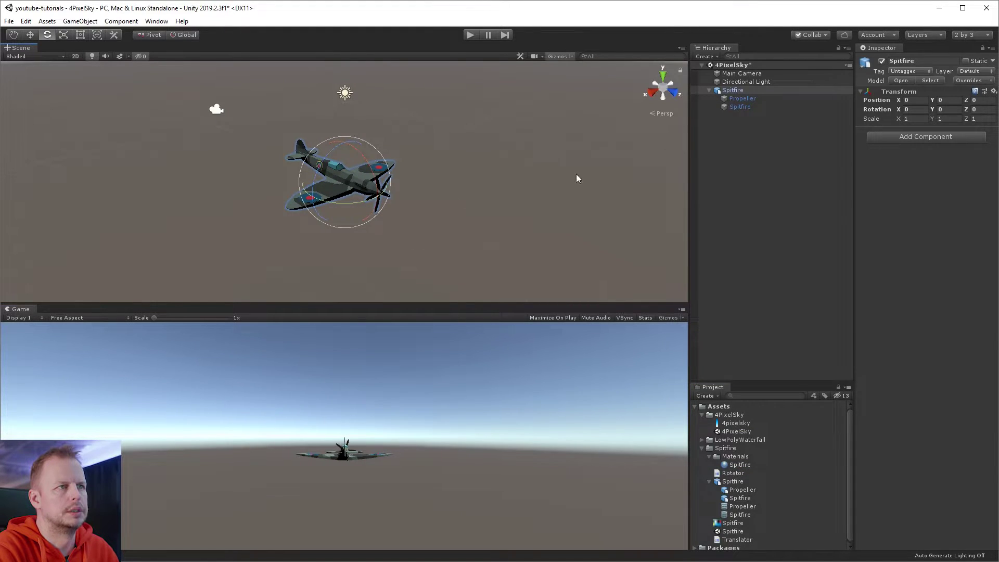
Step: Tick Auto Generate in Lighting Settings, then orbit to a side-on view of the Spitfire
left_click_drag(480, 185, 275, 149, "alt")
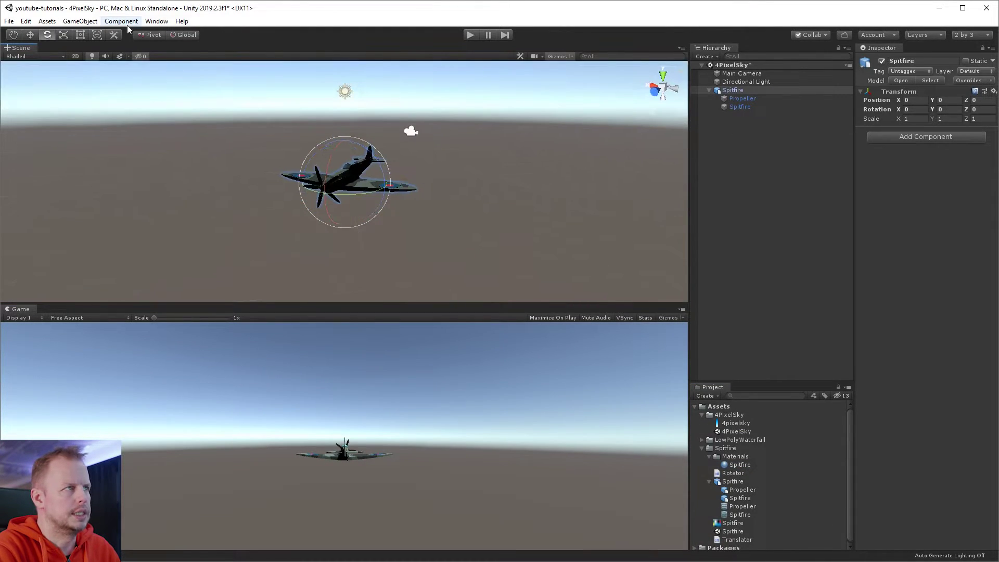
left_click(156, 21)
mouse_move(196, 143)
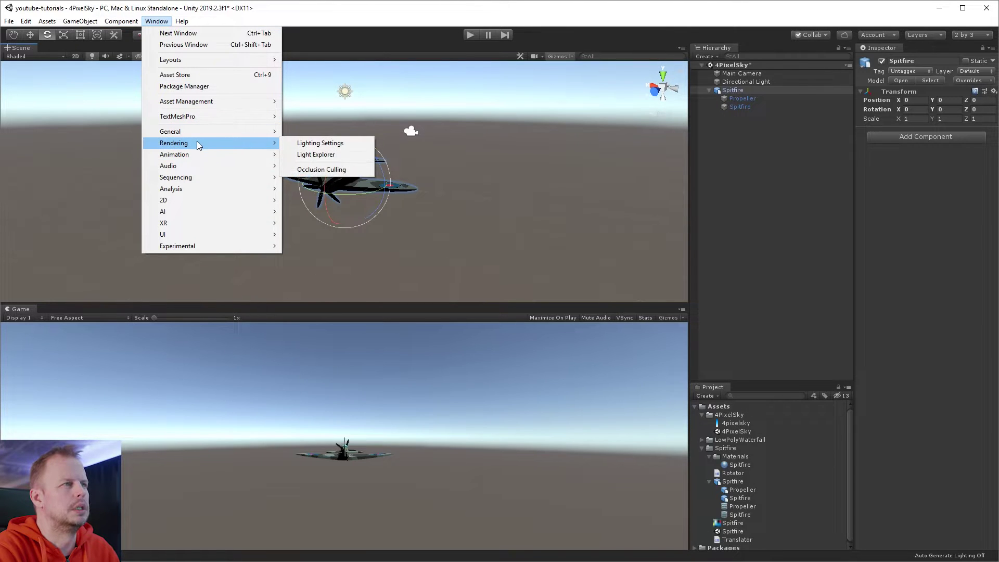
left_click(318, 144)
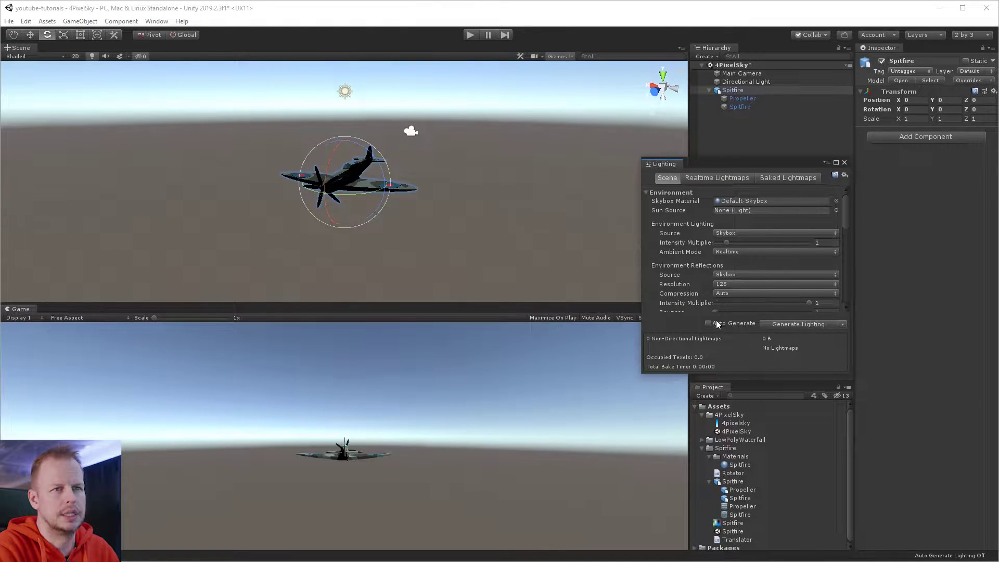
left_click(717, 324)
left_click(844, 163)
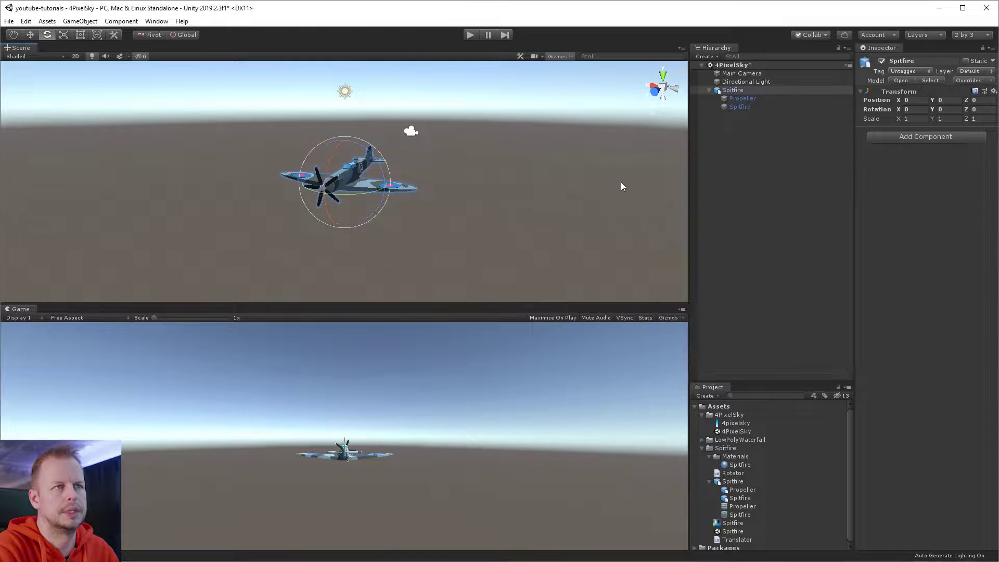
left_click_drag(550, 189, 345, 401, "alt")
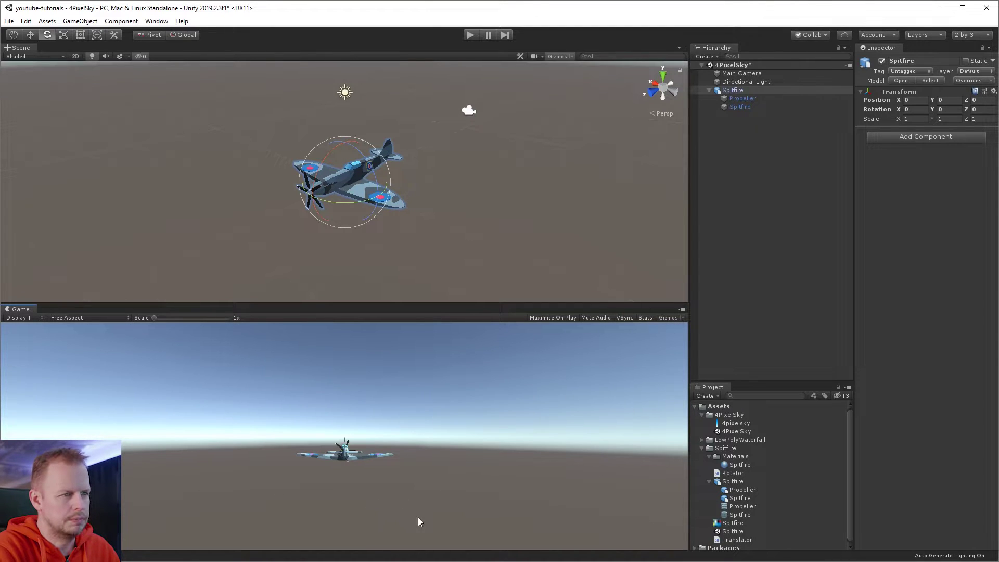
left_click_drag(422, 214, 432, 184, "alt")
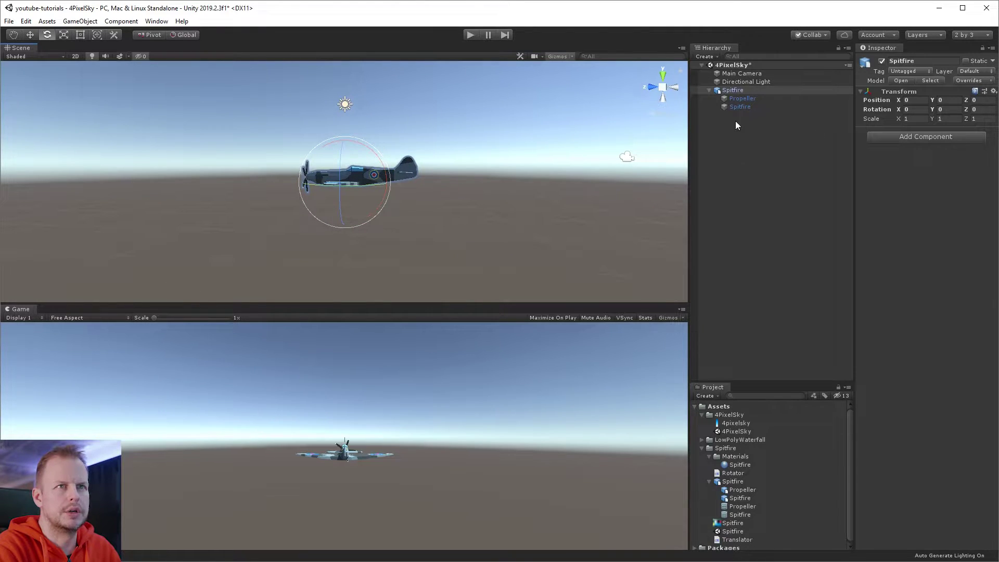
Step: Add a Quad to the scene beside the Spitfire
right_click(739, 152)
mouse_move(806, 291)
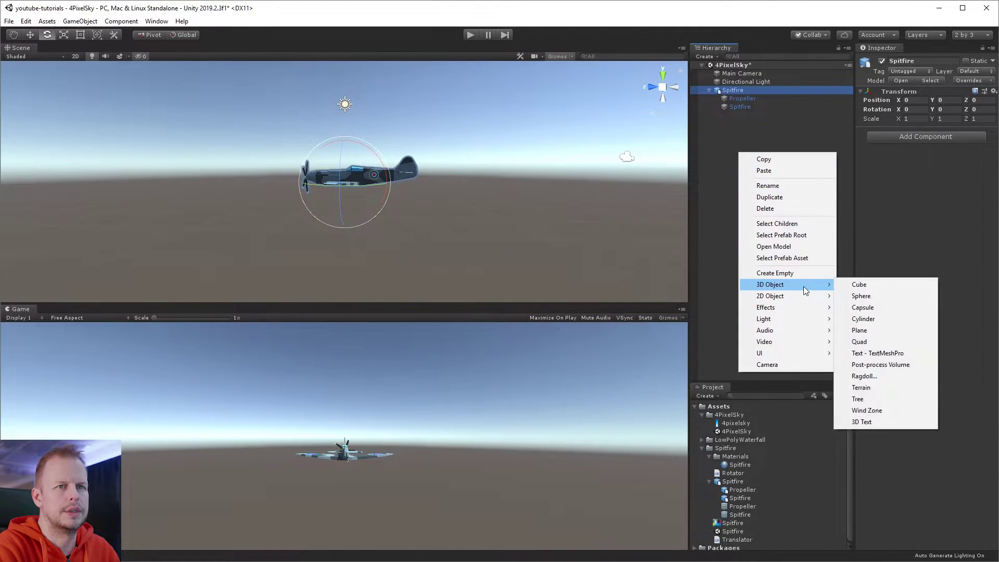
left_click(859, 342)
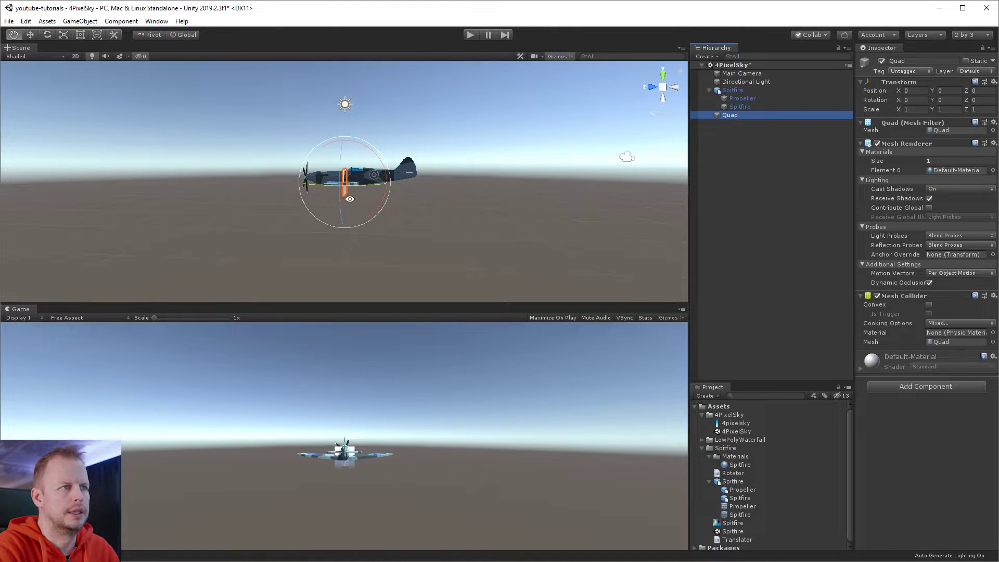
left_click_drag(346, 187, 365, 209, "alt")
scroll(450, 205, "up", 3)
left_click_drag(450, 205, 451, 172, "alt")
Step: Set the quad's Y rotation to 90
key("e")
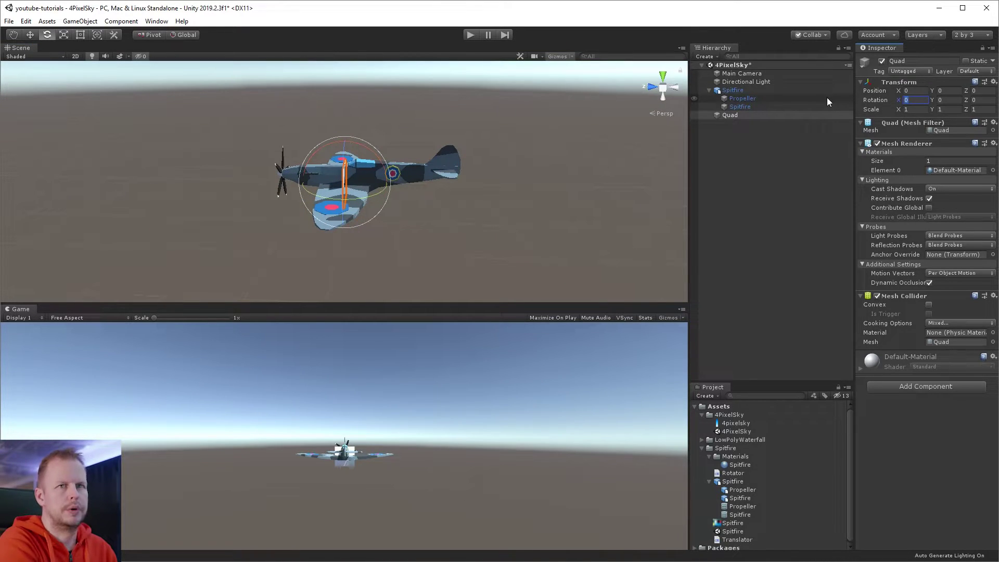
key("Tab")
type("90")
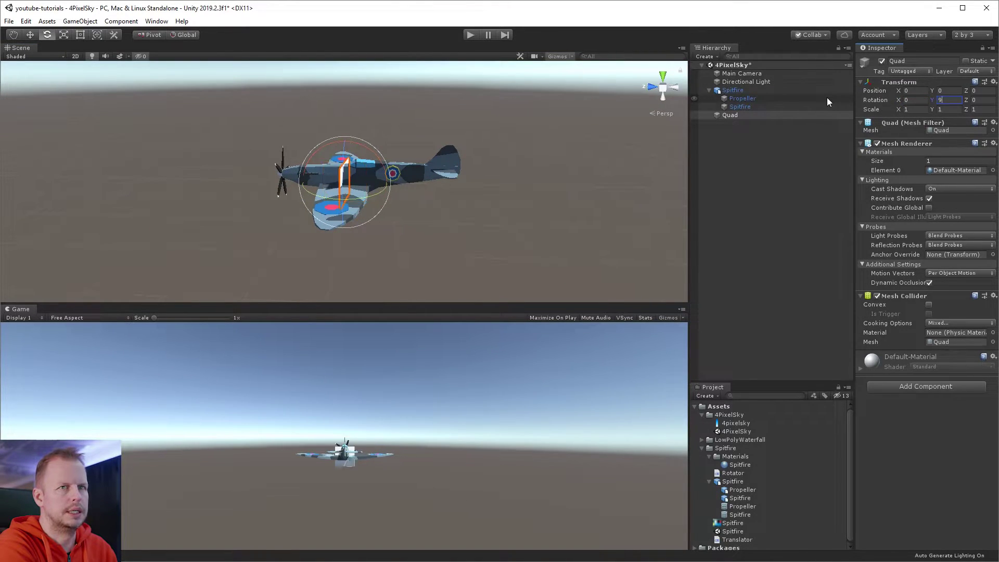
key("Home")
type("-")
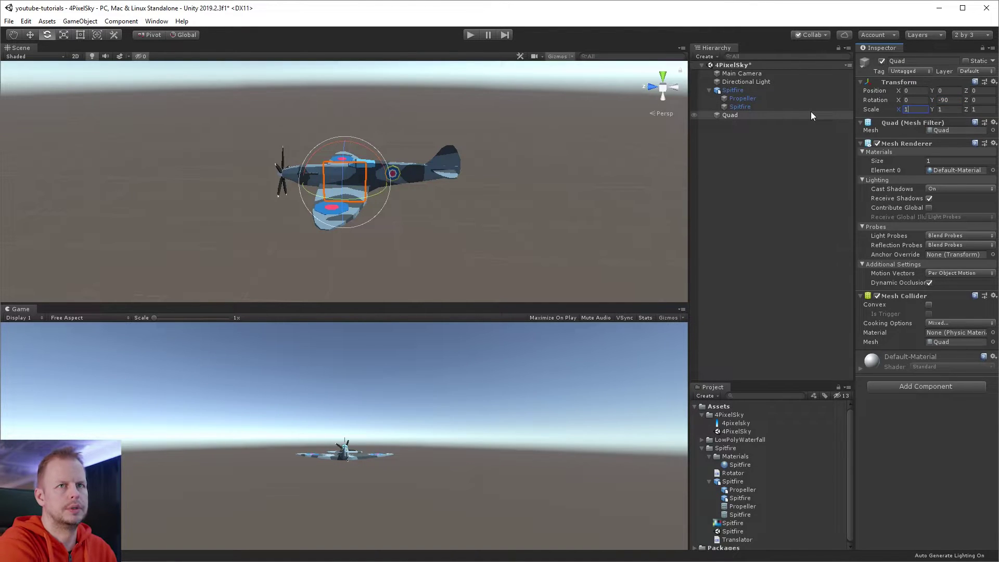
type("200")
key("Tab")
key("Tab")
key("shift+Tab")
key("shift+Tab")
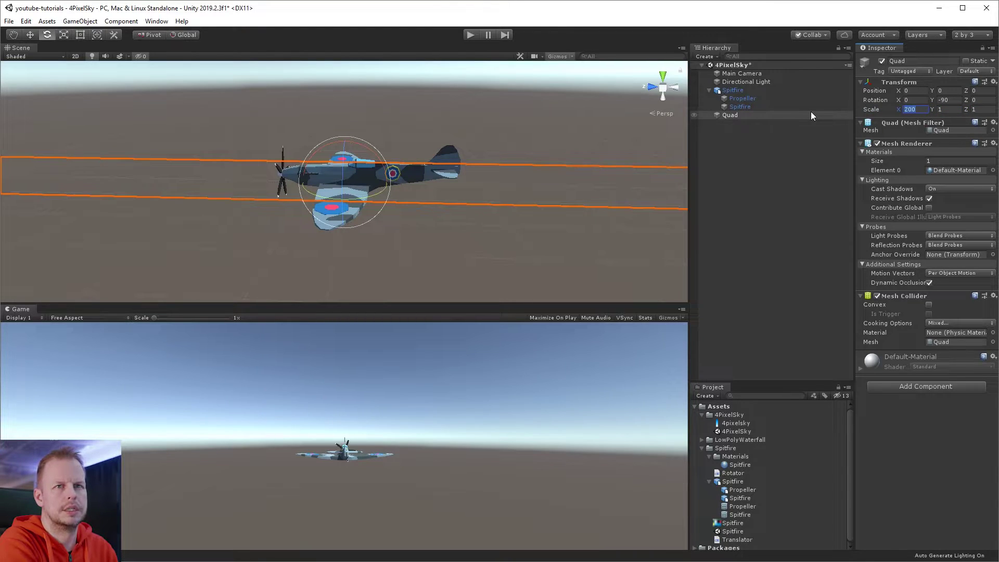
type("1")
key("shift+Tab")
key("shift+Tab")
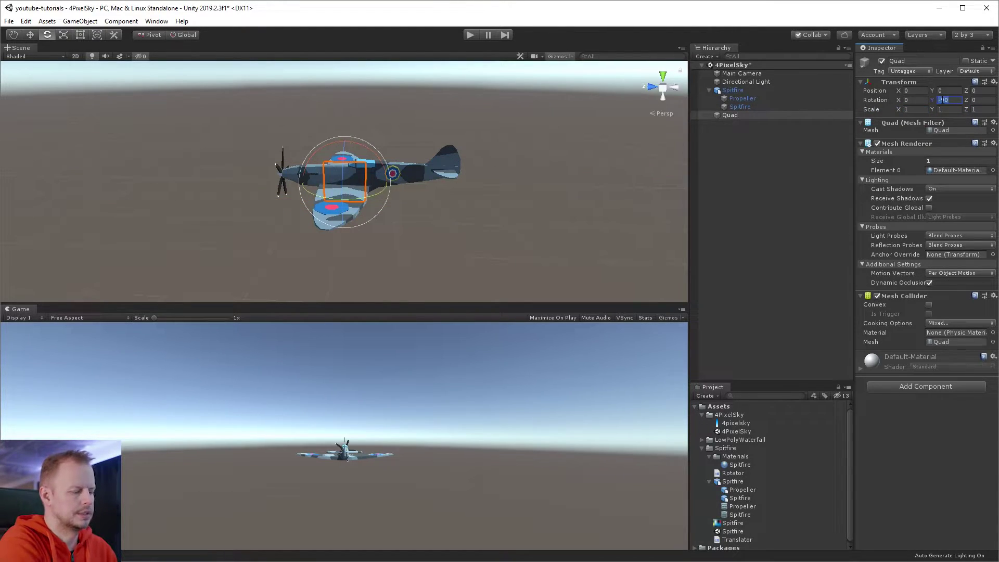
type("90")
key("Tab")
key("Tab")
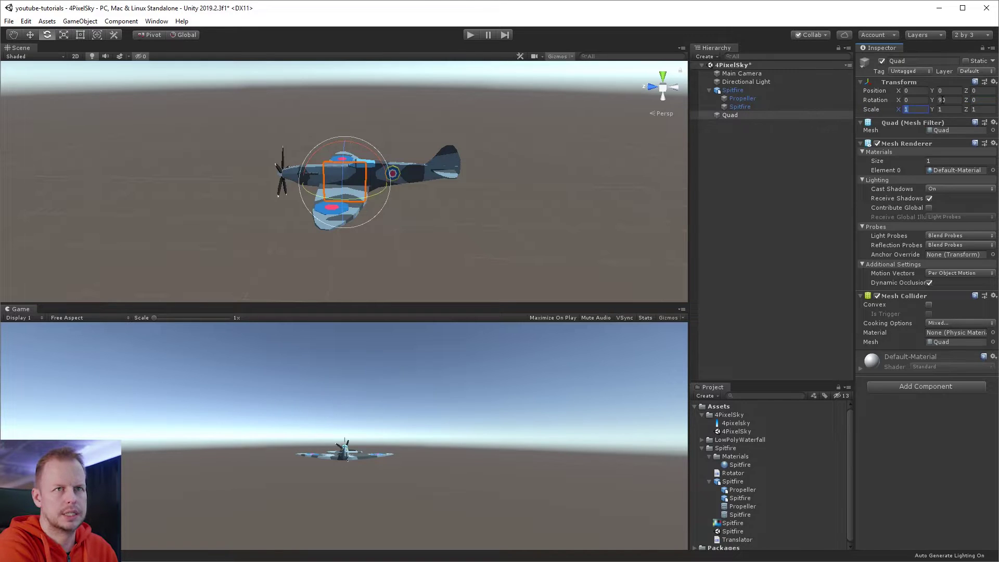
Step: Scale the quad to X 1000, Y 400 and slide it along X away from the plane
type("1000")
key("Tab")
key("Tab")
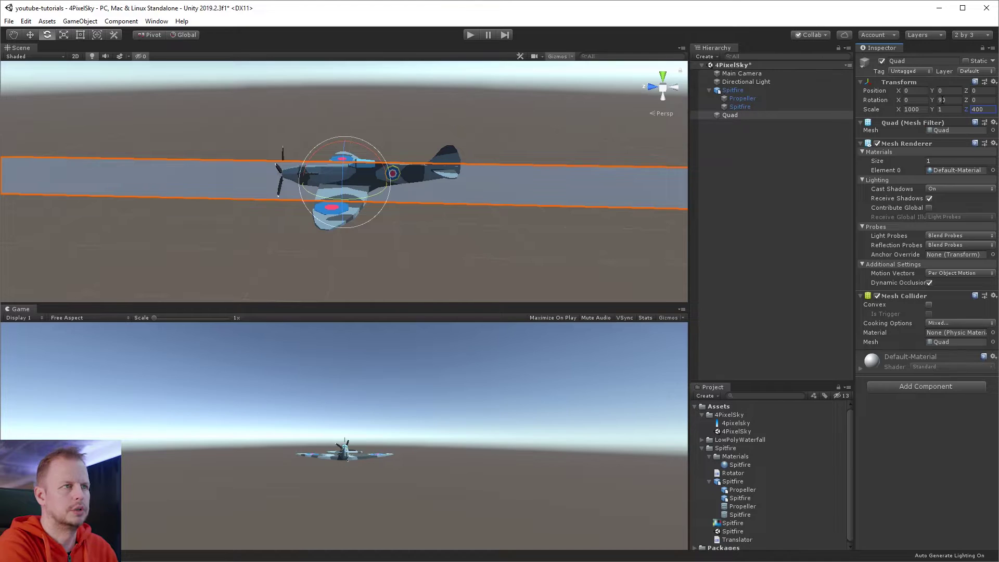
key("shift+Tab")
type("40")
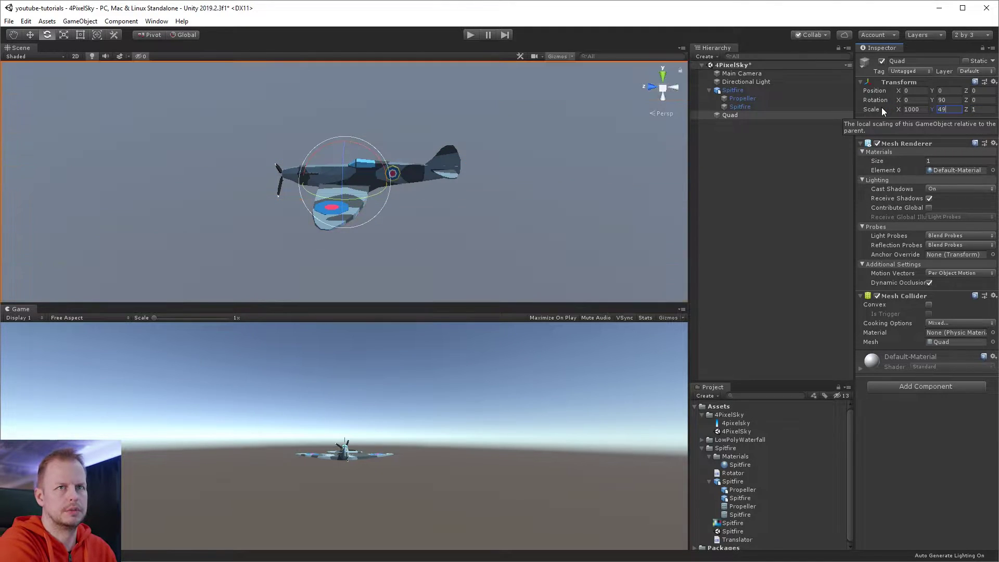
type("0")
left_click_drag(572, 166, 479, 194, "alt")
left_click_drag(321, 178, 13, 78)
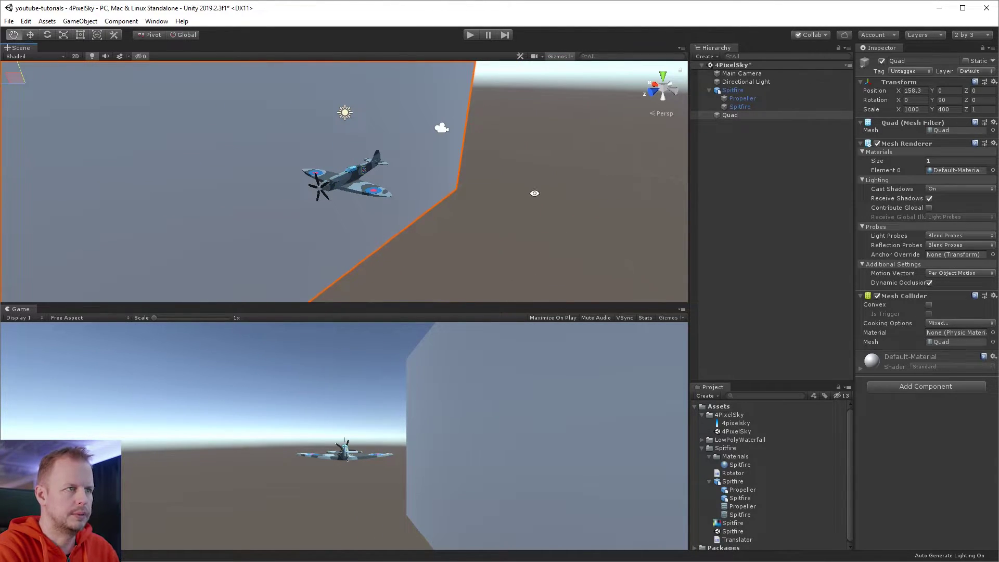
Step: Rotate Main Camera 90° on Y and move it to about X -21, Z -2, framing the Spitfire
left_click_drag(542, 193, 526, 154, "alt")
double_click(742, 73)
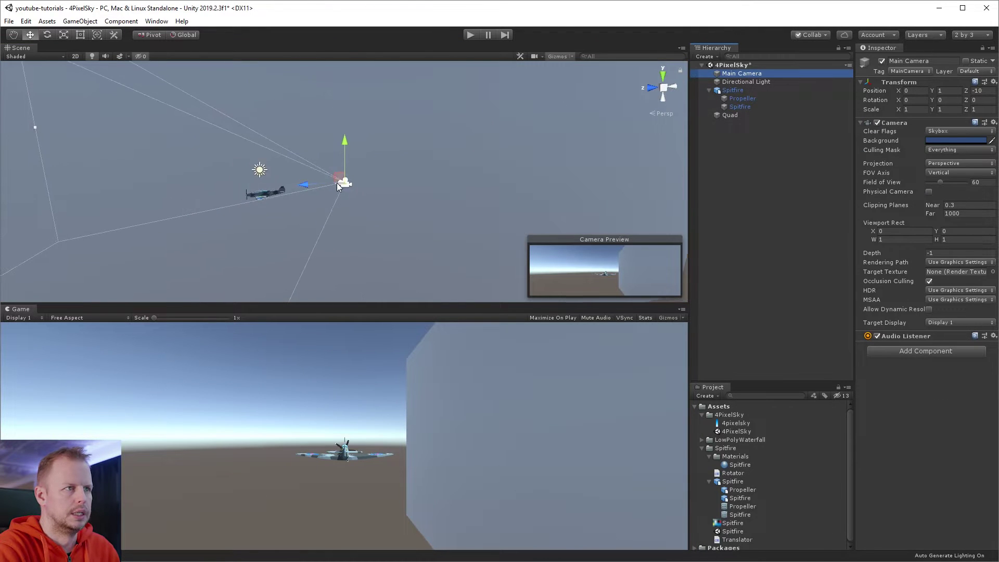
left_click_drag(339, 183, 425, 166, "alt")
key("e")
left_click_drag(367, 215, 221, 185)
key("w")
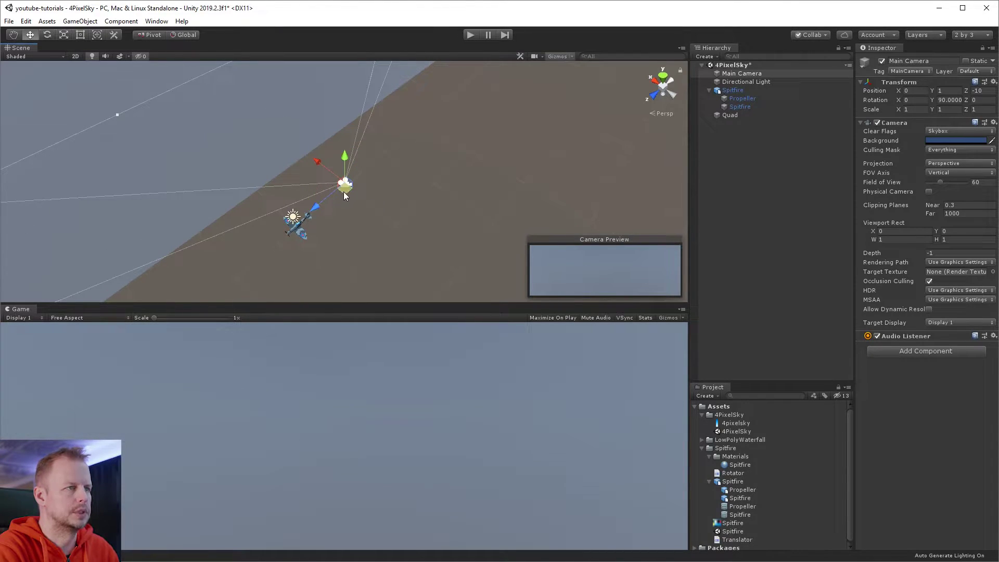
left_click_drag(346, 195, 435, 343)
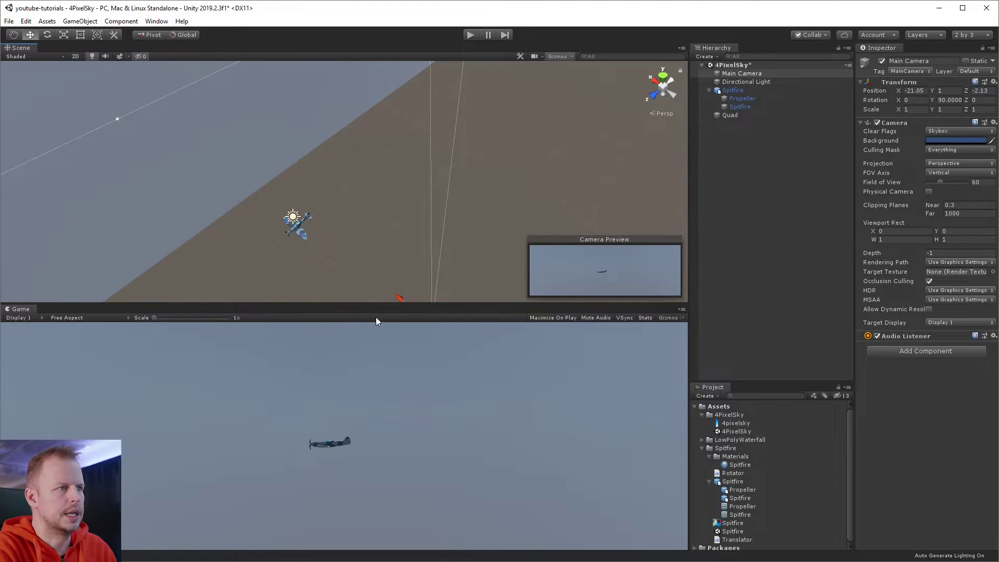
left_click_drag(466, 248, 386, 166, "alt")
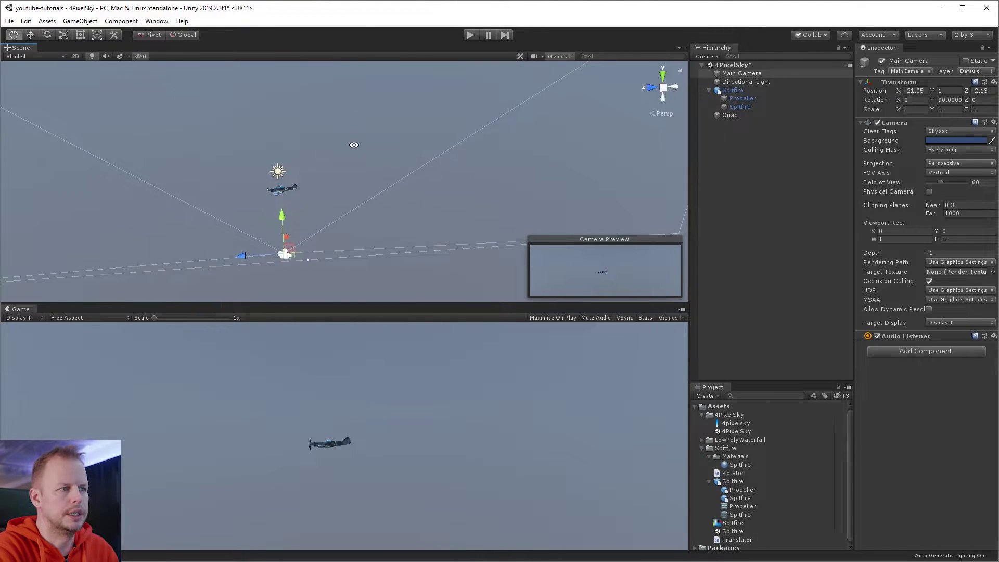
scroll(357, 154, "up", 3)
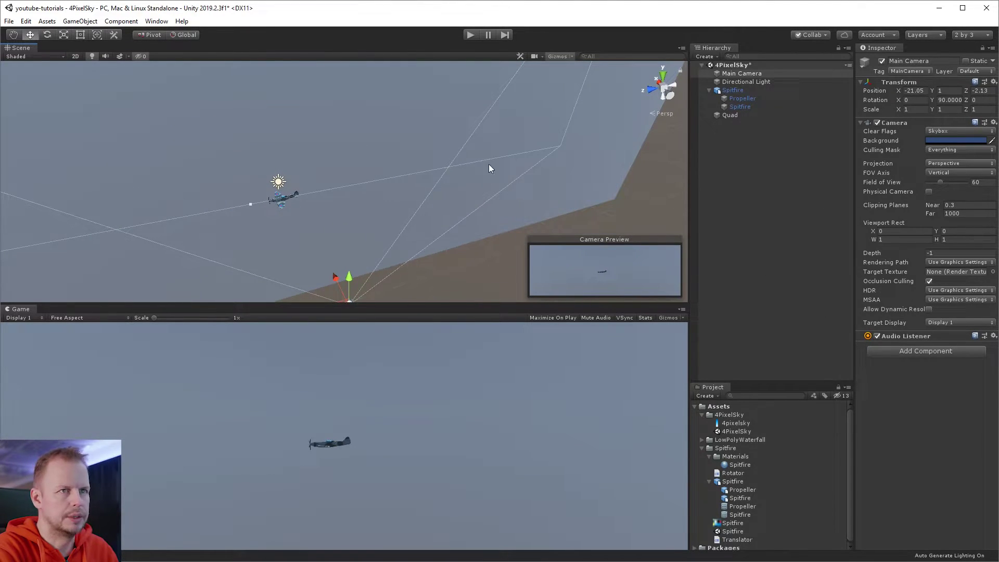
Step: Rename the quad to Sky and apply the 4pixelsky material to it
left_click(730, 115)
key("F2")
type("S")
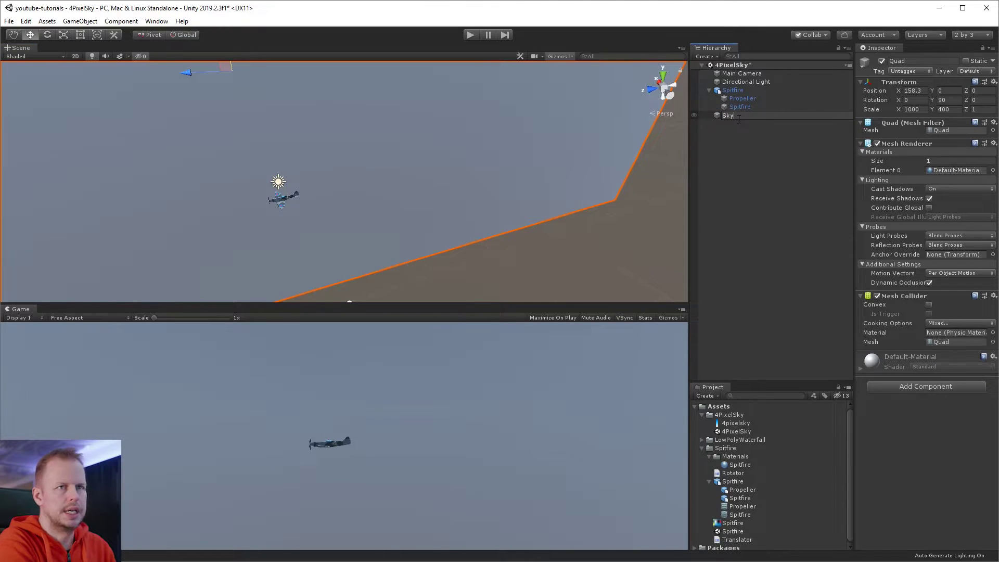
type("ky")
key("Return")
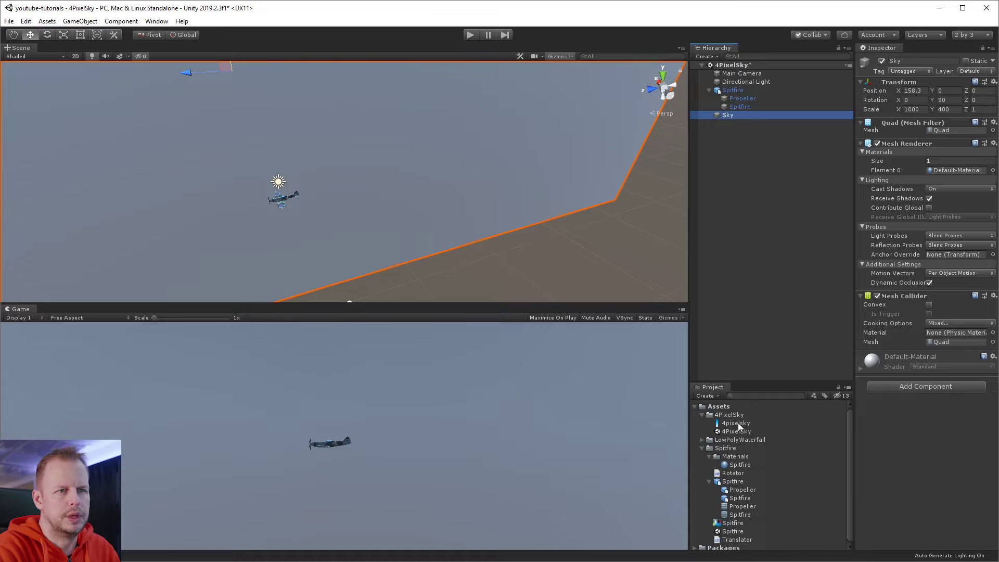
left_click_drag(739, 426, 745, 117)
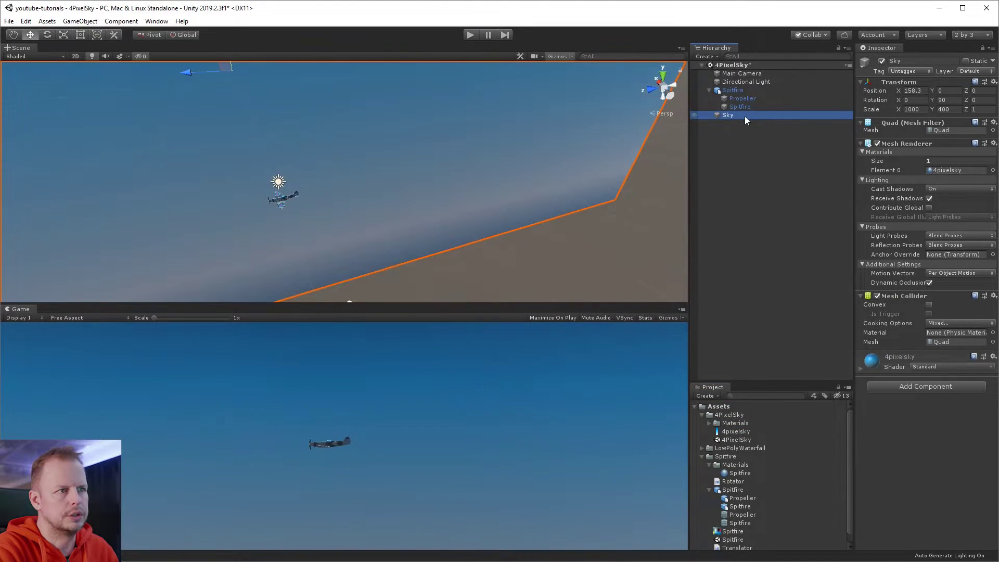
Step: Set the 4pixelsky material's shader to Unlit/Texture and enlarge the Game view
left_click(710, 422)
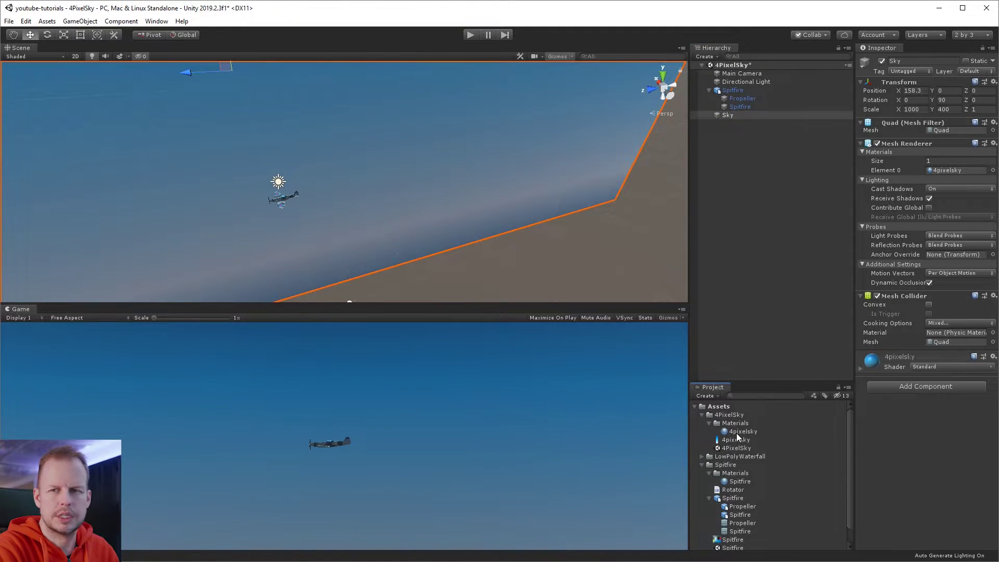
left_click(739, 432)
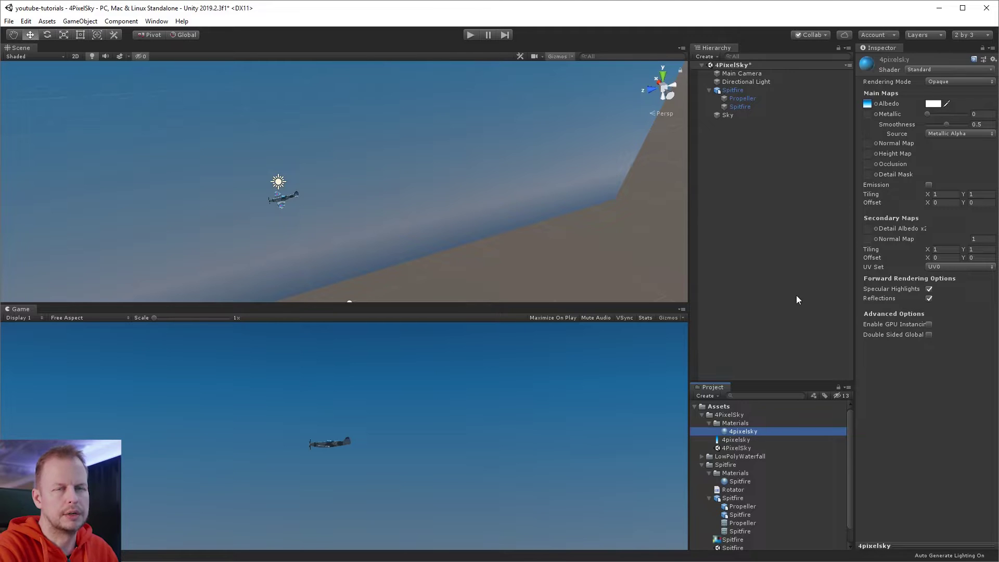
left_click(935, 71)
left_click(896, 200)
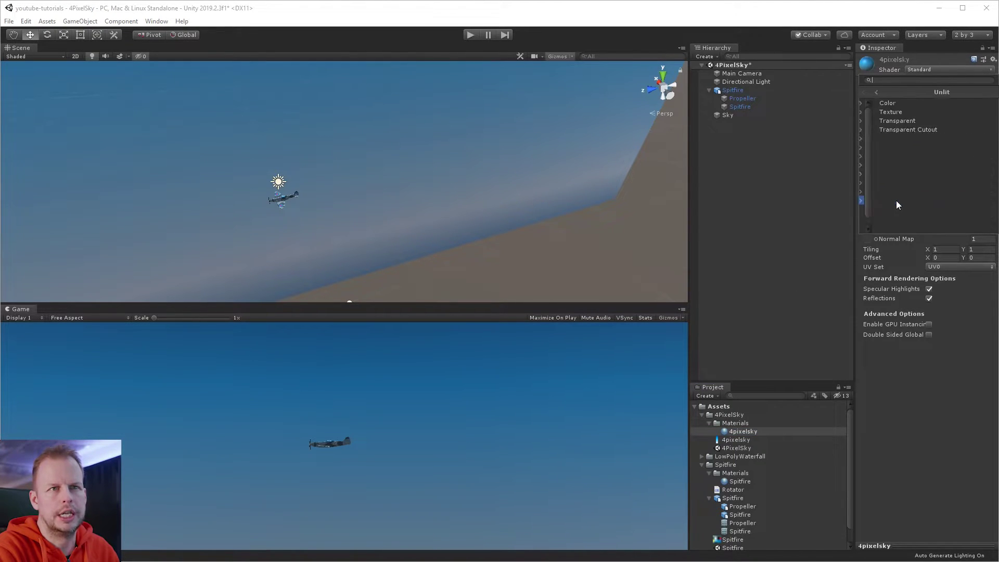
left_click(895, 111)
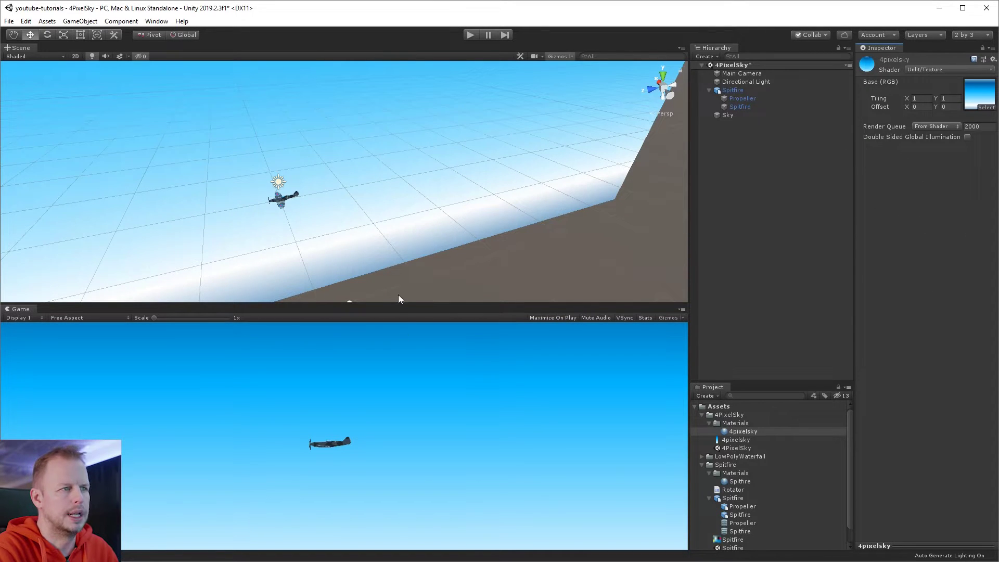
left_click_drag(417, 302, 433, 157)
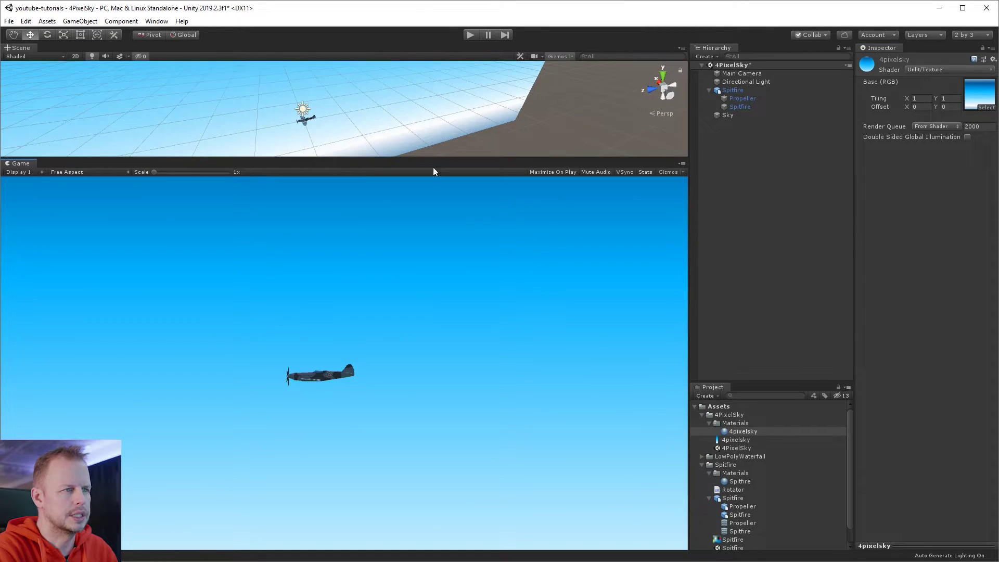
Step: Rotate the Directional Light to reshade the plane and move Main Camera back to X -32.48
left_click(753, 81)
key("e")
left_click_drag(319, 96, 320, 120)
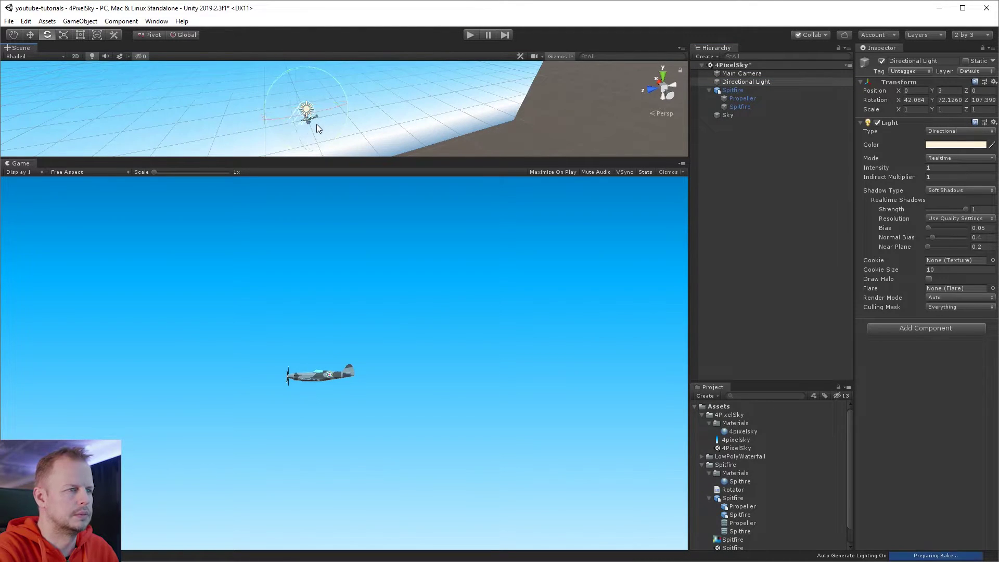
left_click(314, 119)
left_click_drag(314, 119, 408, 127, "alt")
left_click_drag(315, 106, 458, 188)
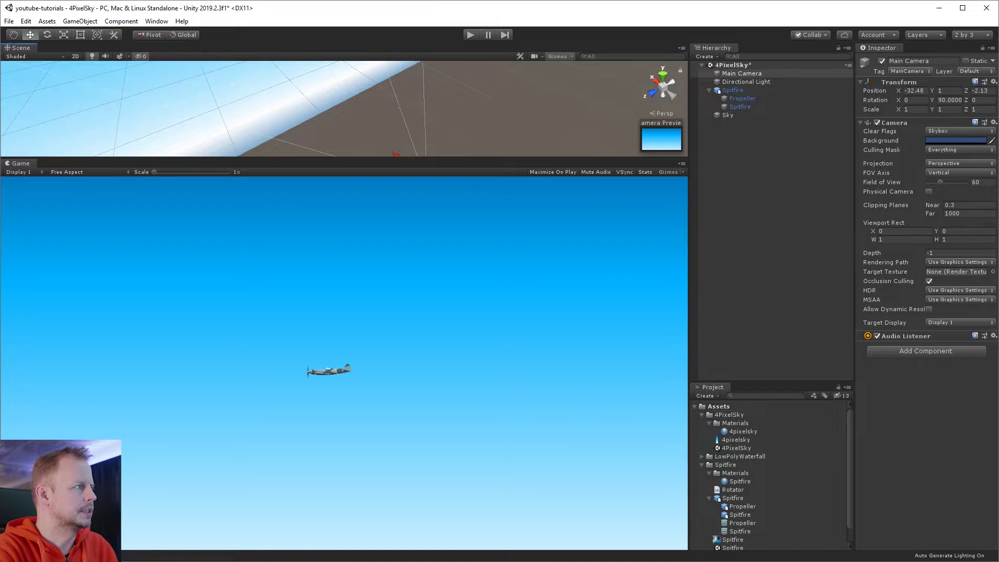
Step: Add a PixelPlaneControl C# script to 4PixelSky, attach it to Spitfire and open it
left_click(737, 126)
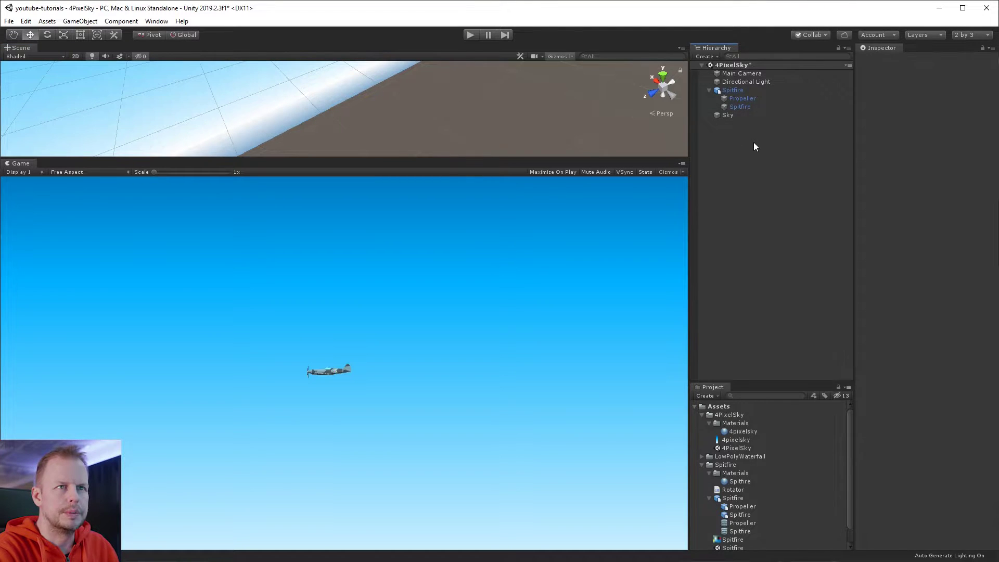
right_click(733, 422)
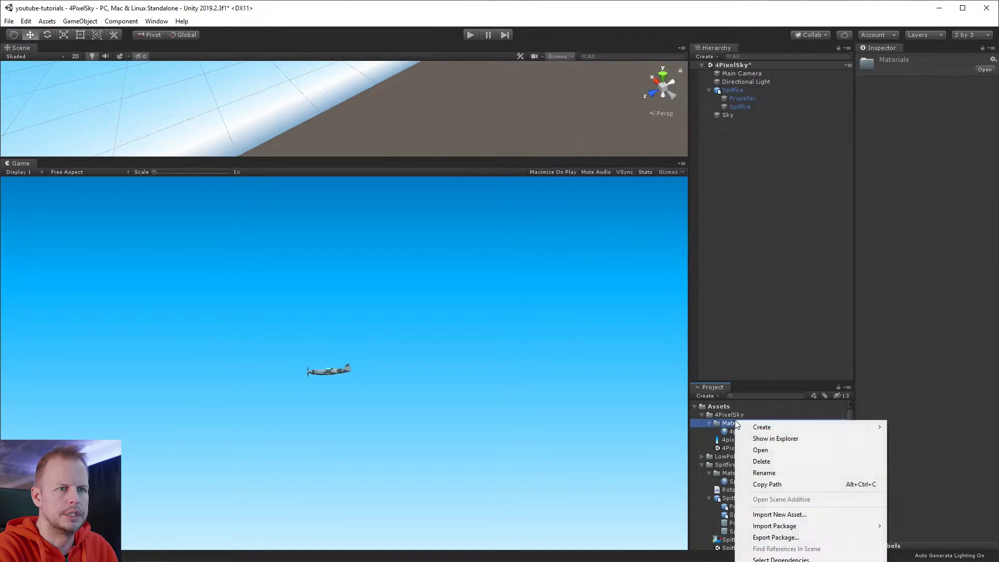
right_click(731, 415)
left_click(727, 415)
right_click(729, 415)
mouse_move(776, 419)
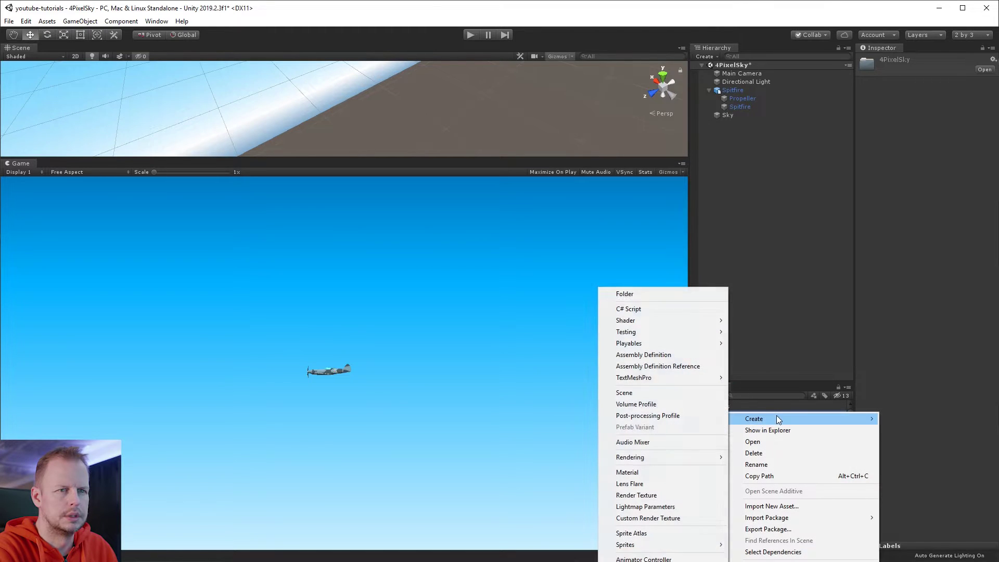
left_click(664, 310)
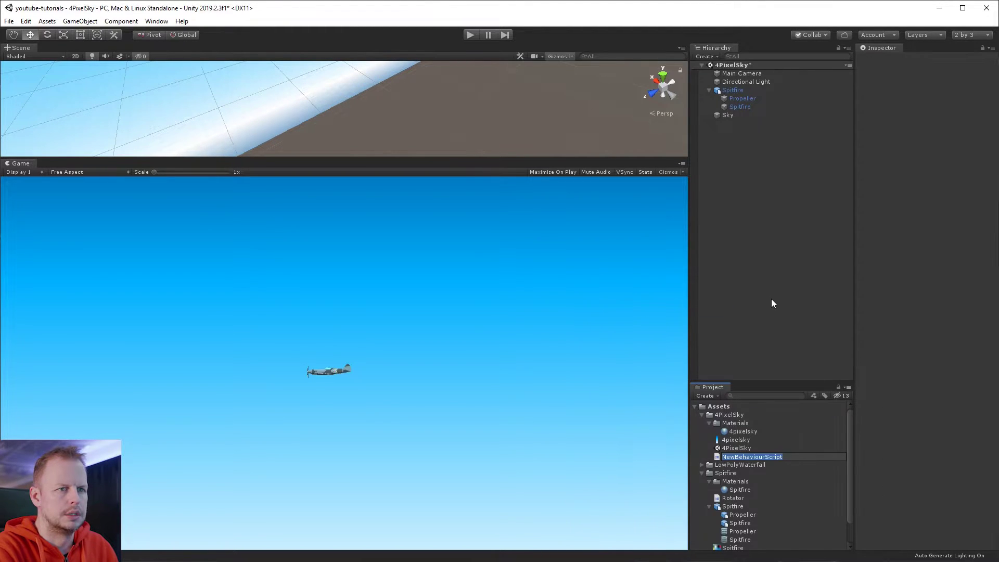
type("PixelPlaneControl")
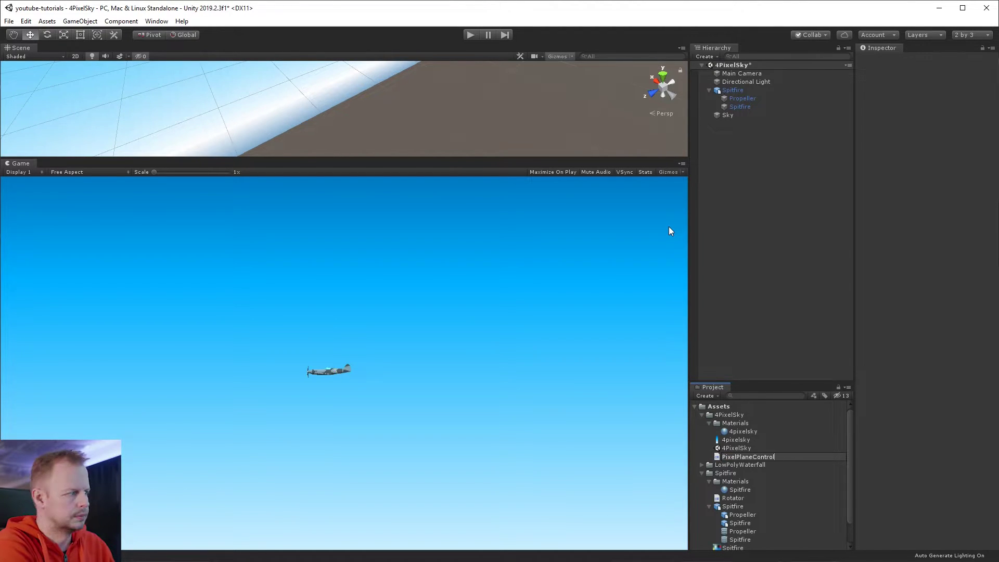
key("Return")
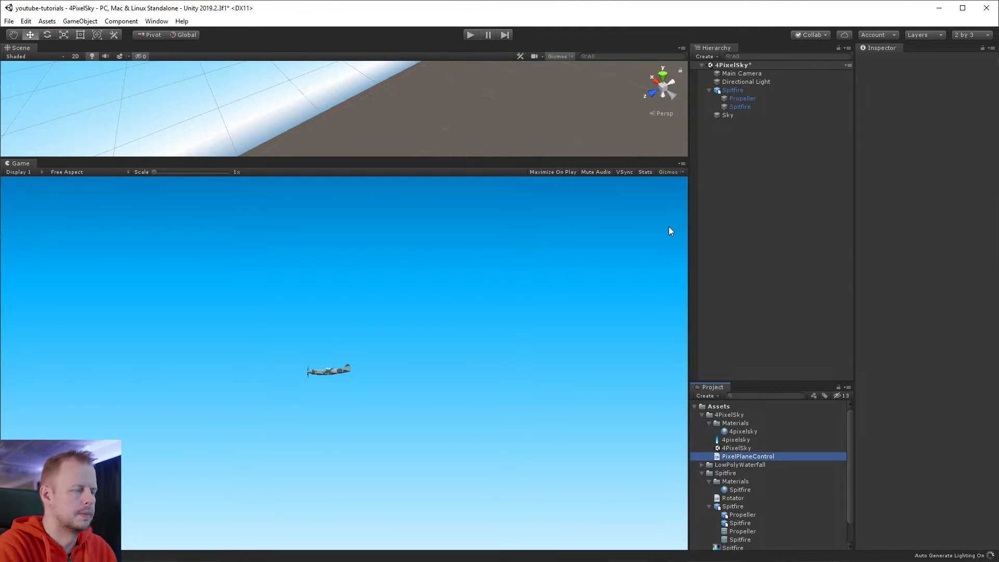
left_click_drag(740, 455, 732, 90)
double_click(743, 460)
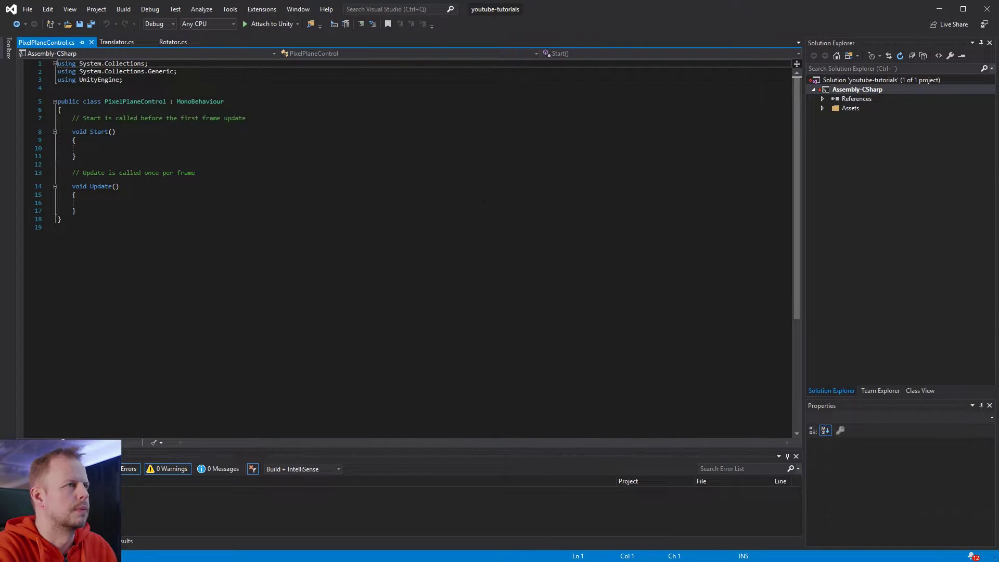
Step: Delete the Start method and the template comments from PixelPlaneControl
left_click(212, 194)
left_click(213, 164)
left_click(213, 131)
key("Up")
key("Home")
key("Home")
key("shift+Down")
key("Delete")
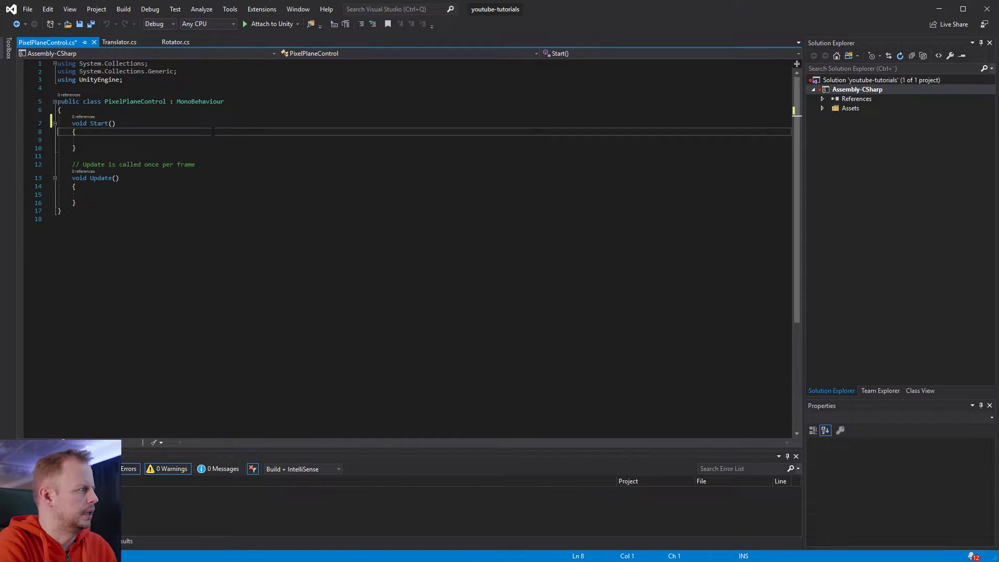
key("shift+Down")
key("shift+Down")
key("shift+Down")
key("shift+Down")
key("shift+Down")
key("shift+Down")
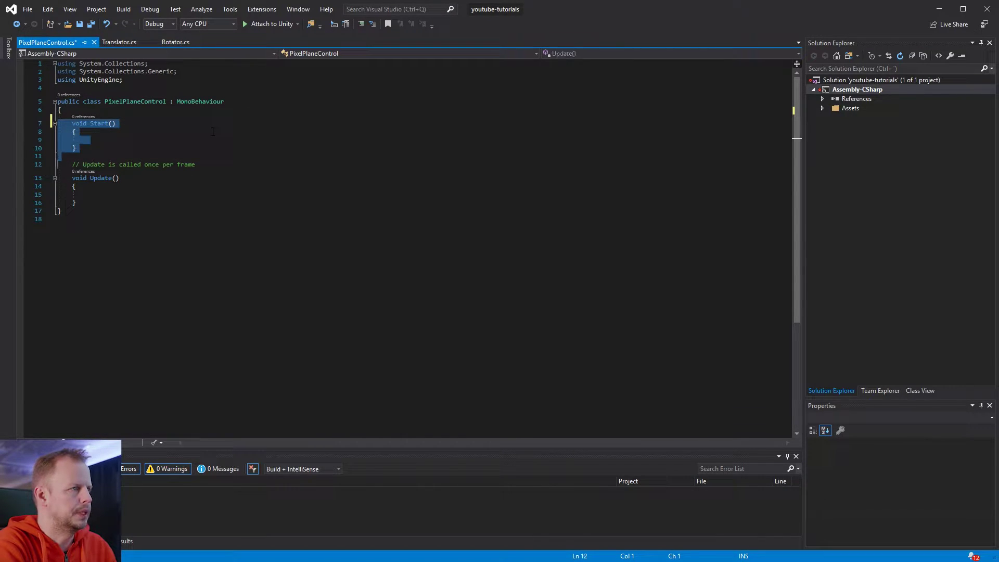
key("Delete")
Step: Write transform.Translate(Vector3.forward * 50f * Time.deltaTime); inside Update
key("Down")
key("Down")
type("transform.Transla")
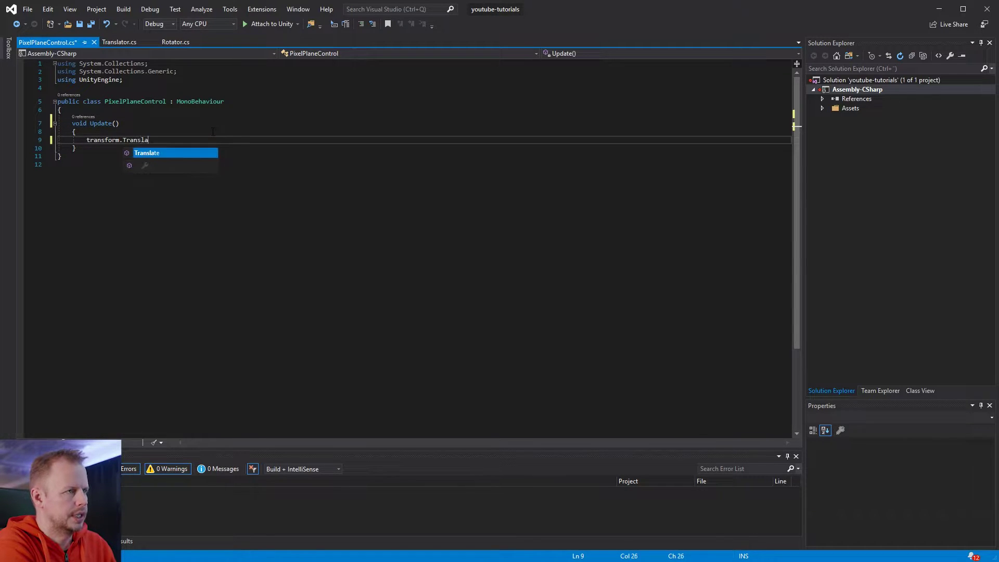
type("te(Vector34")
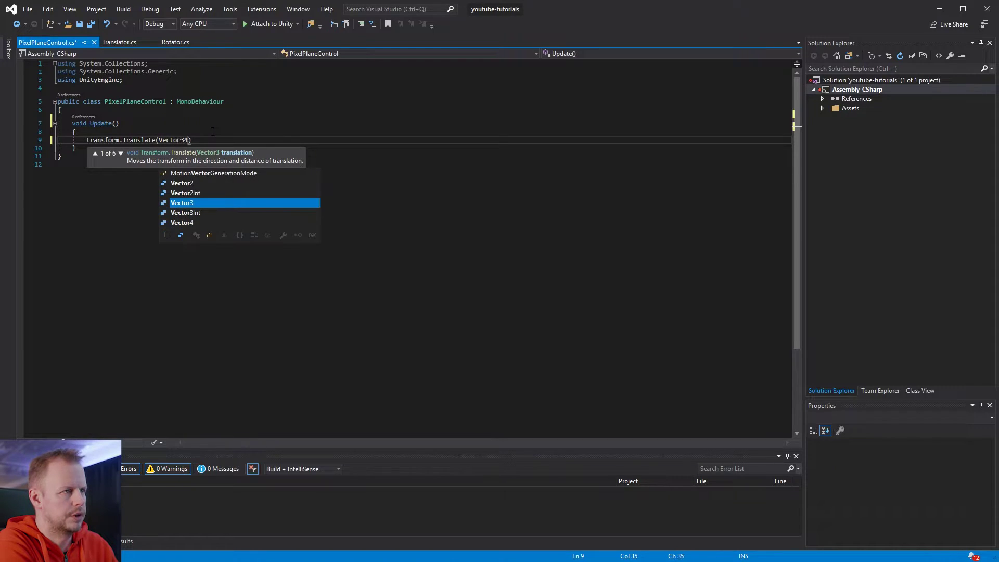
key("BackSpace")
type(".forward * ")
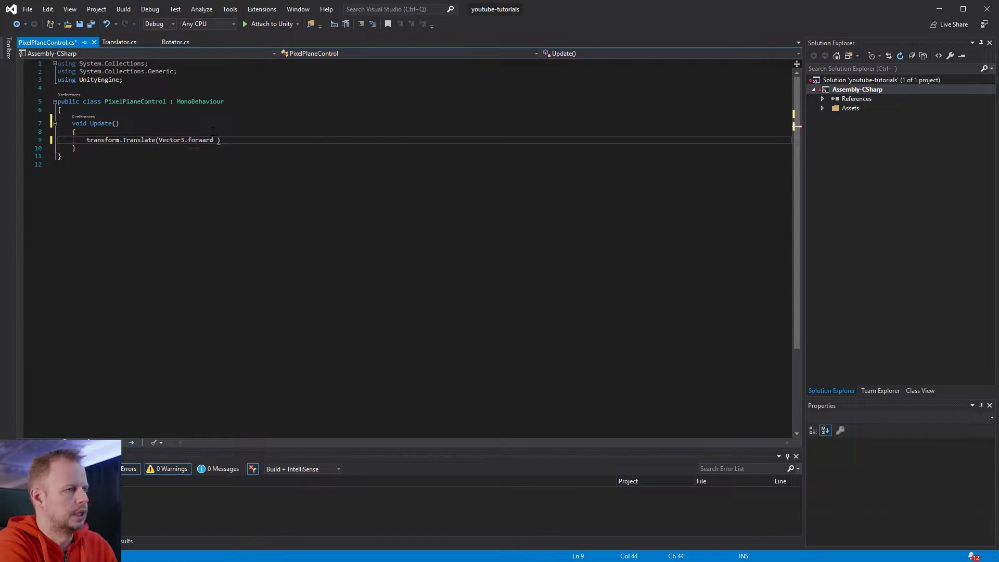
type("50f * Time")
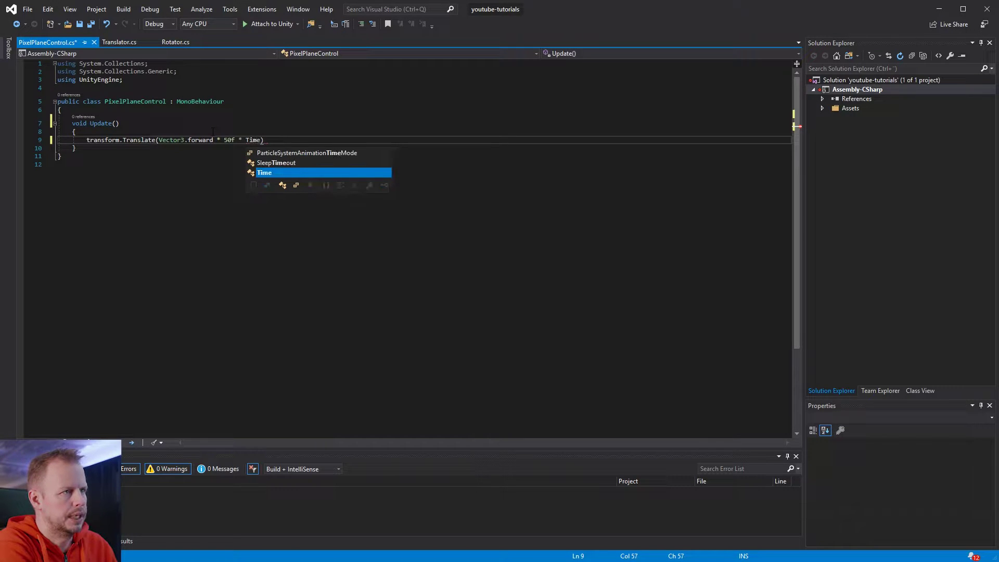
type(".delta")
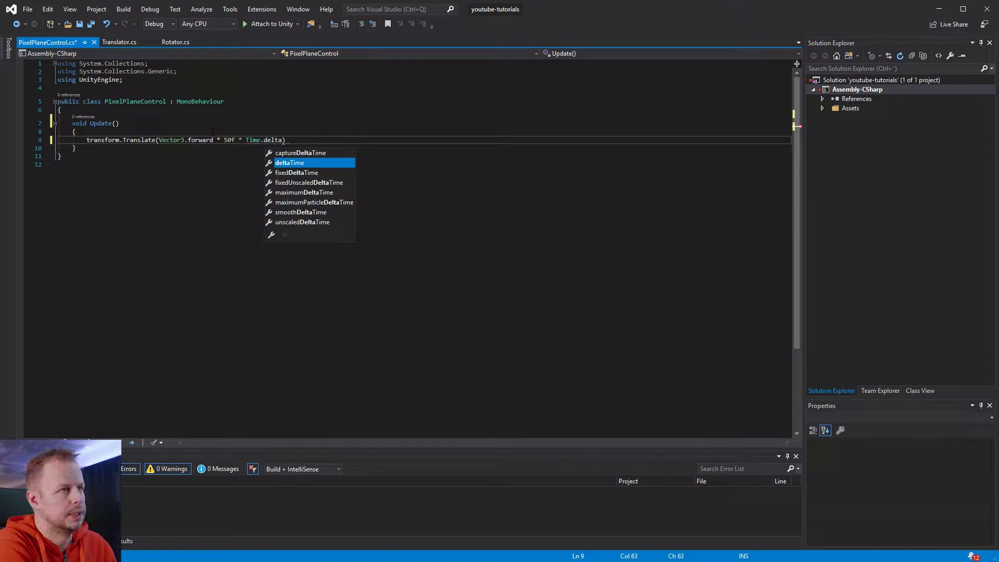
key("Tab")
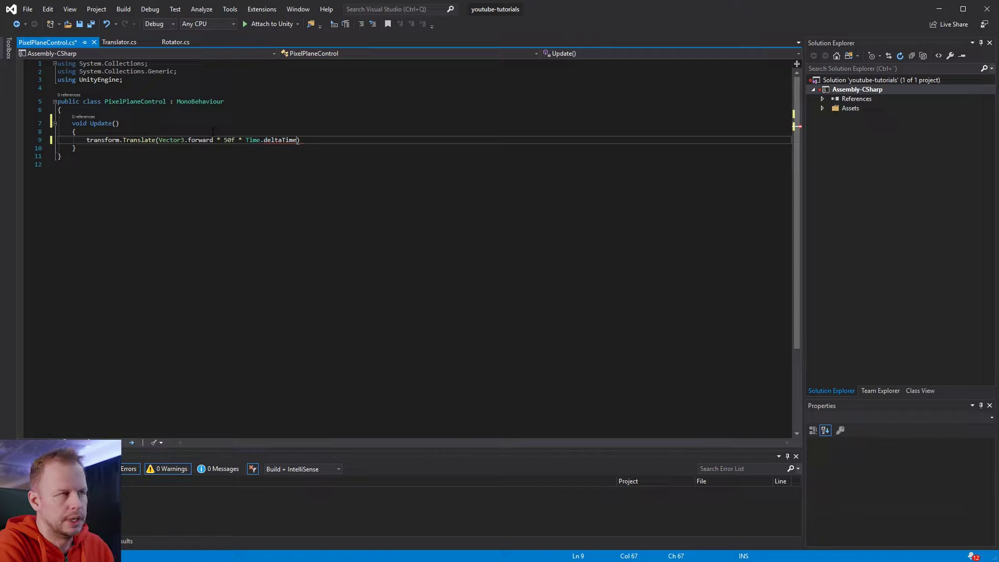
key("Right")
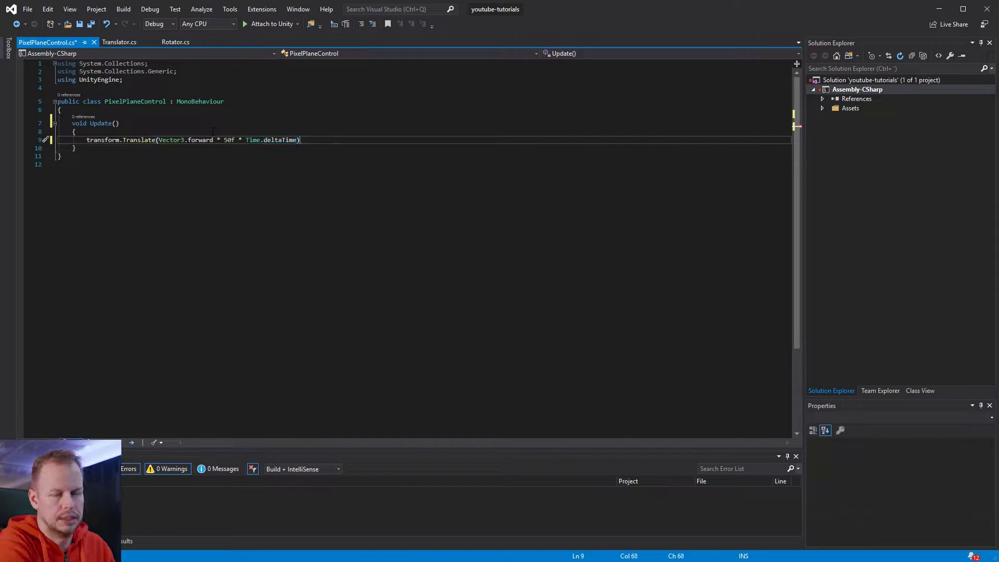
type(";")
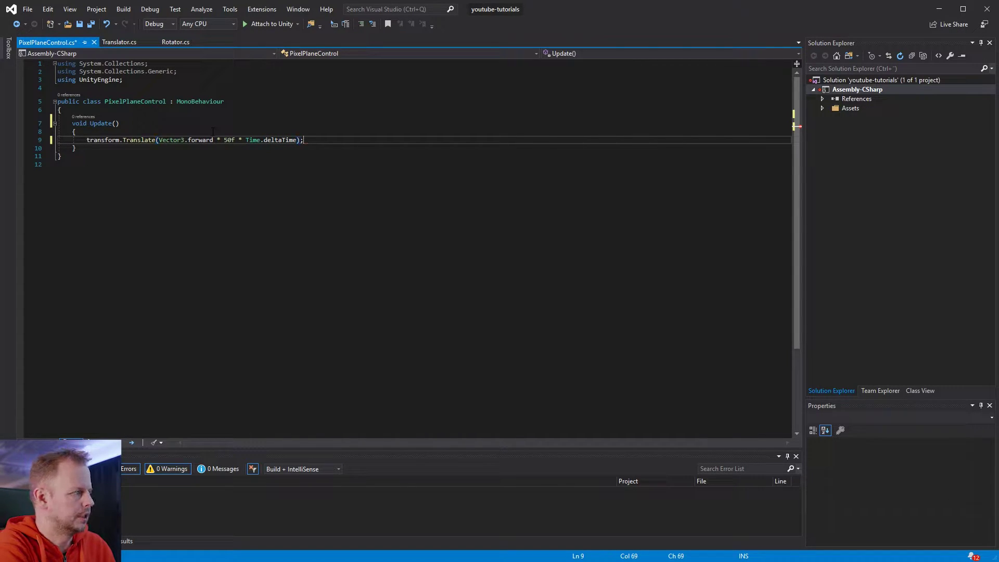
key("Return")
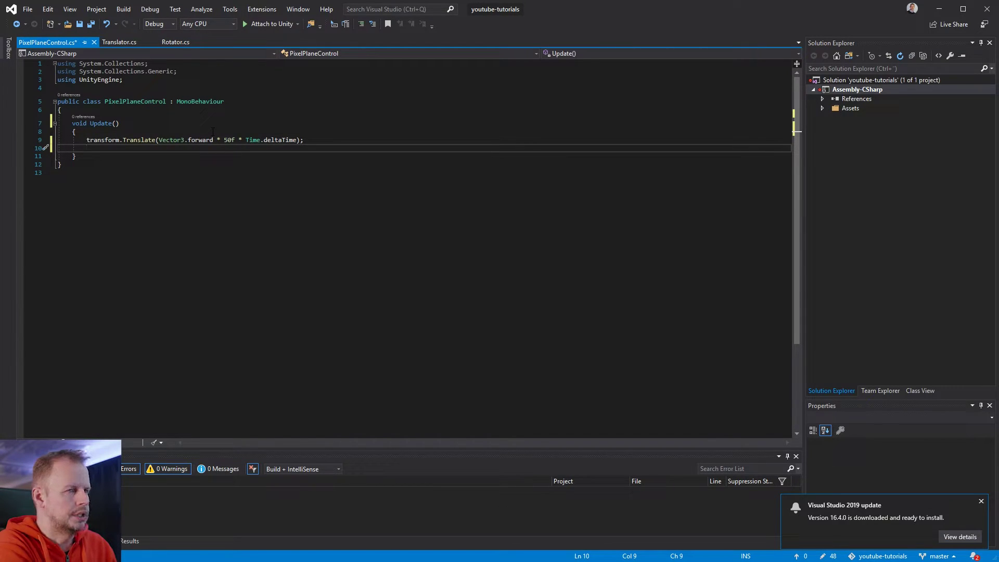
Step: Add transform.Rotate(Vector3.forward * Input.GetAxis("Horizontal") * 300 * Time.deltaTime, Space.World) to Update
type("t")
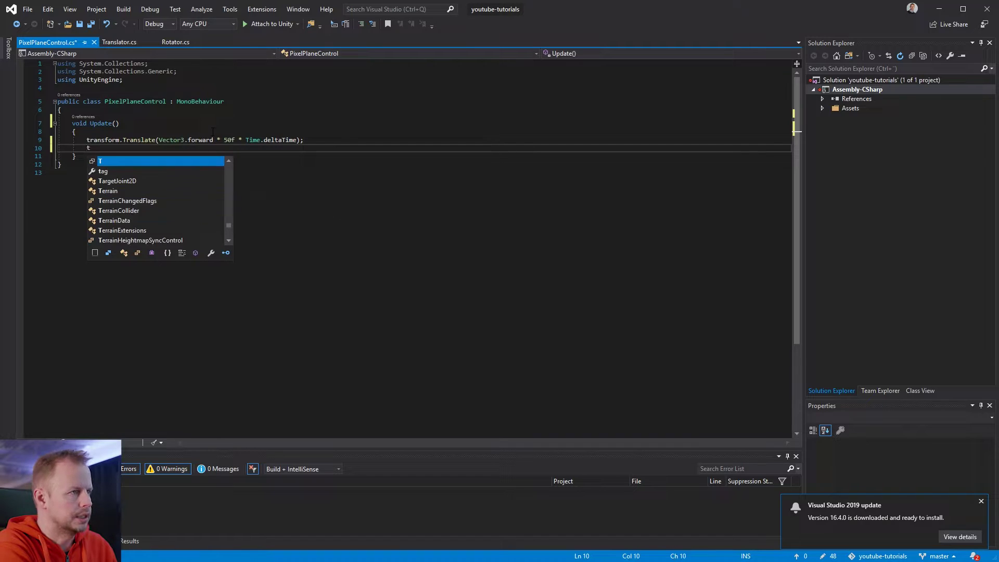
type("ransform")
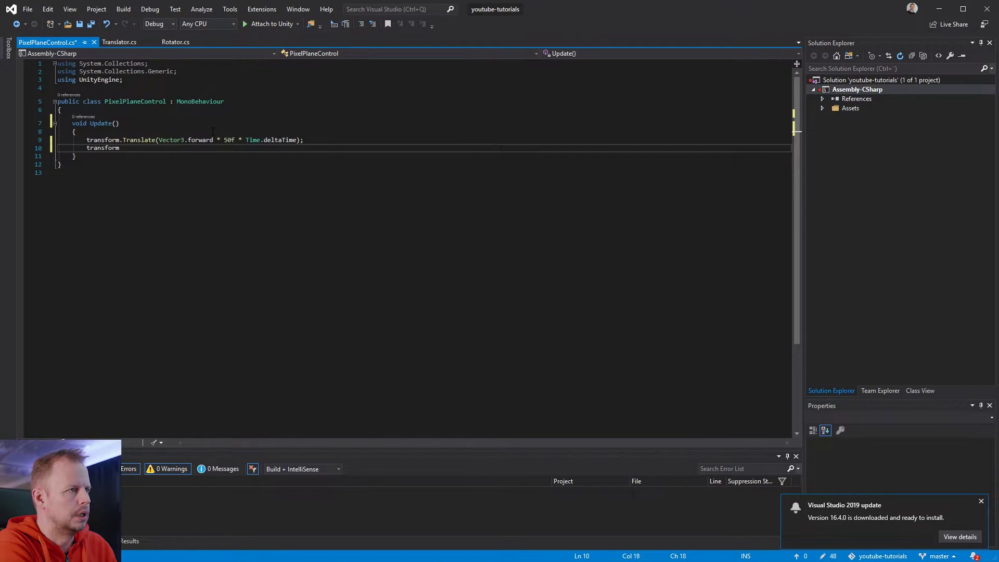
type(",.Rotate(")
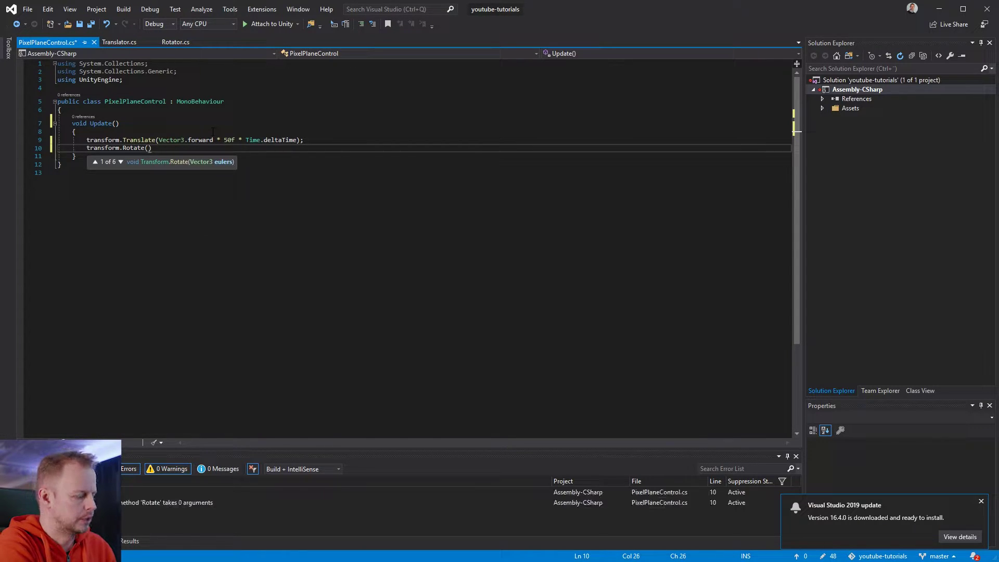
type("Vector3.")
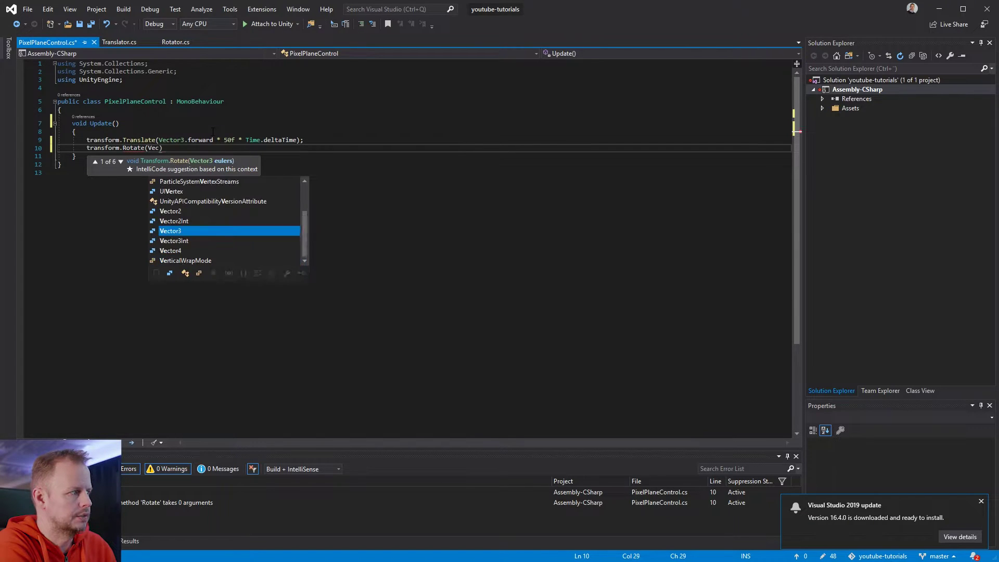
type("forward * In")
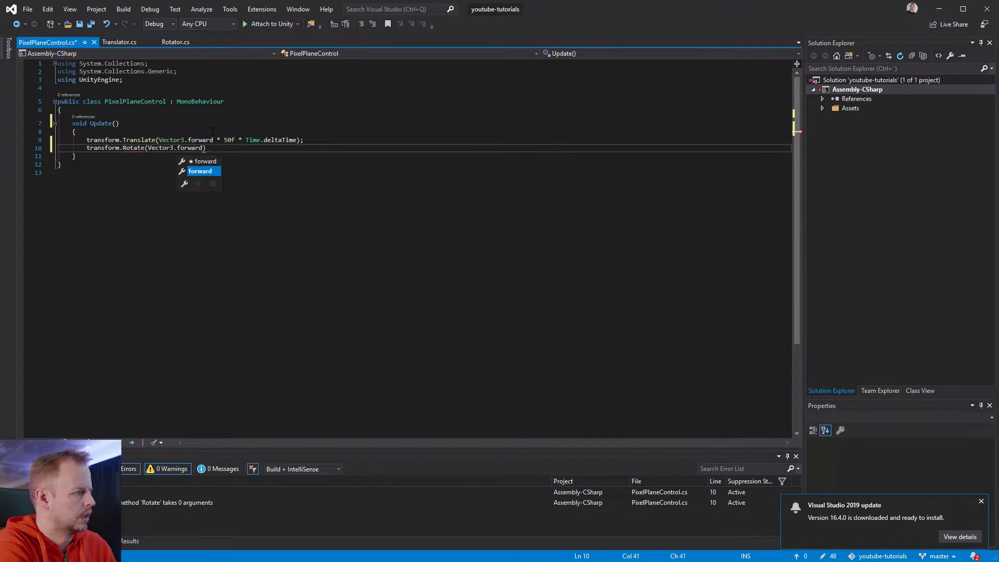
type("put.GetAxis")
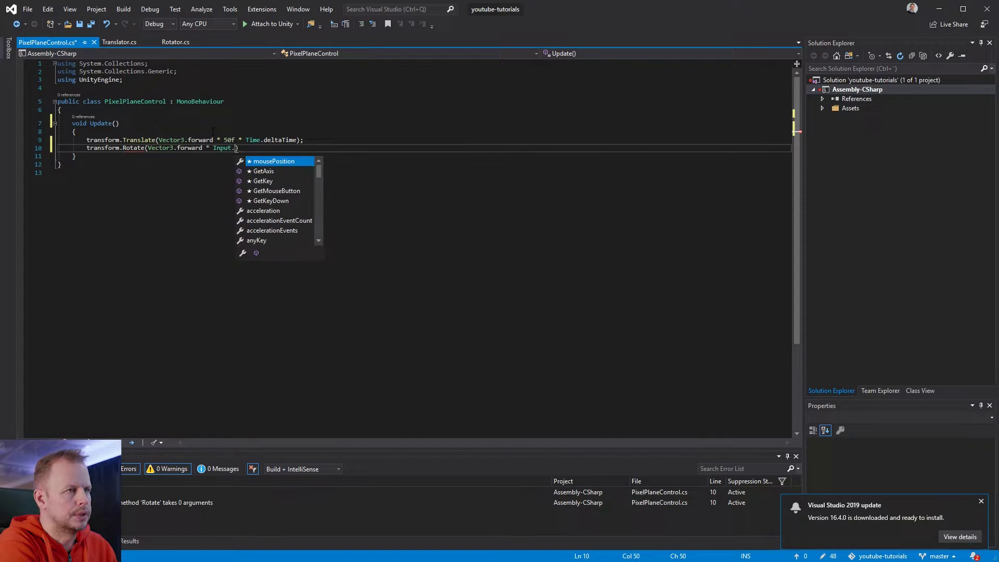
type("(\"Horizont")
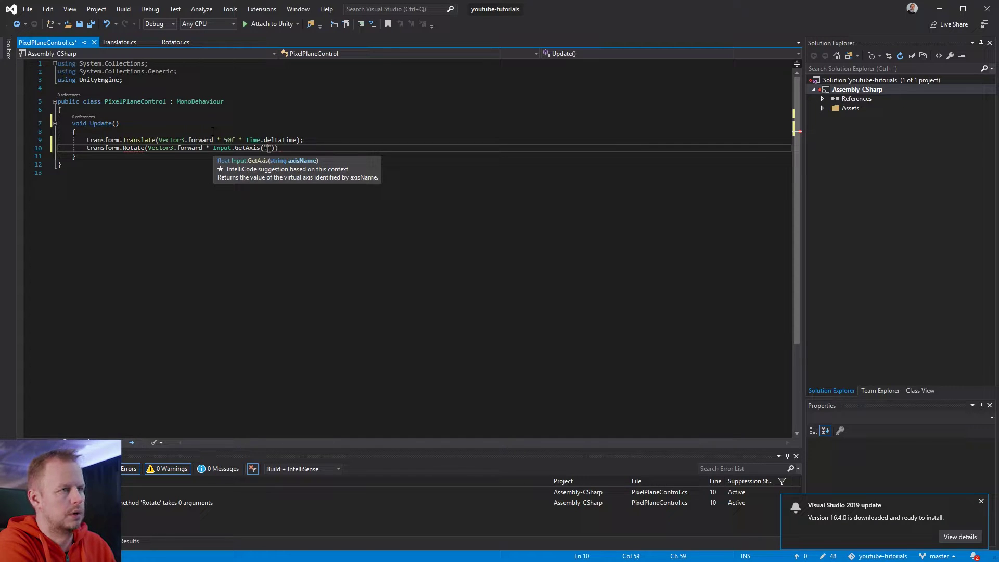
type("al\" ")
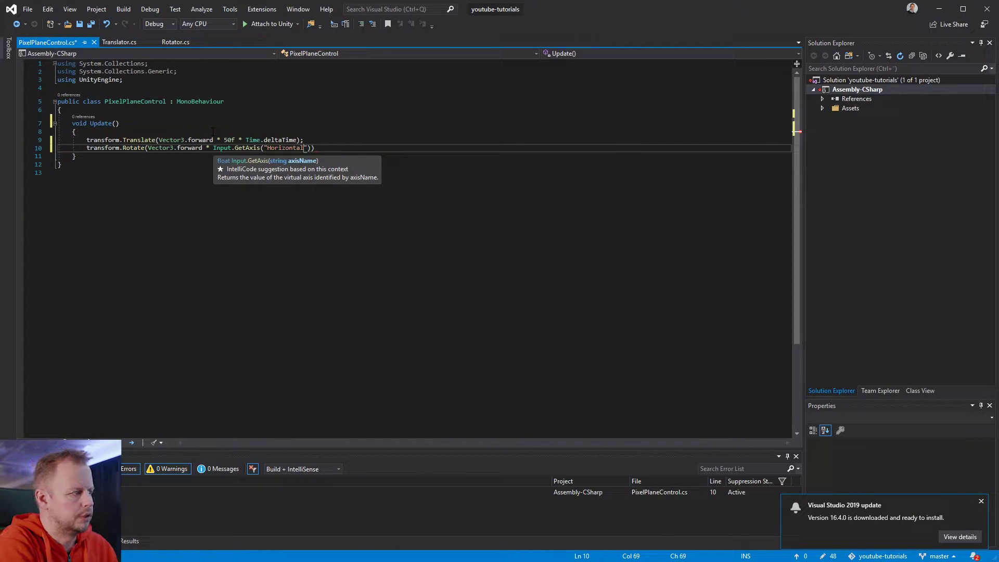
type(") ")
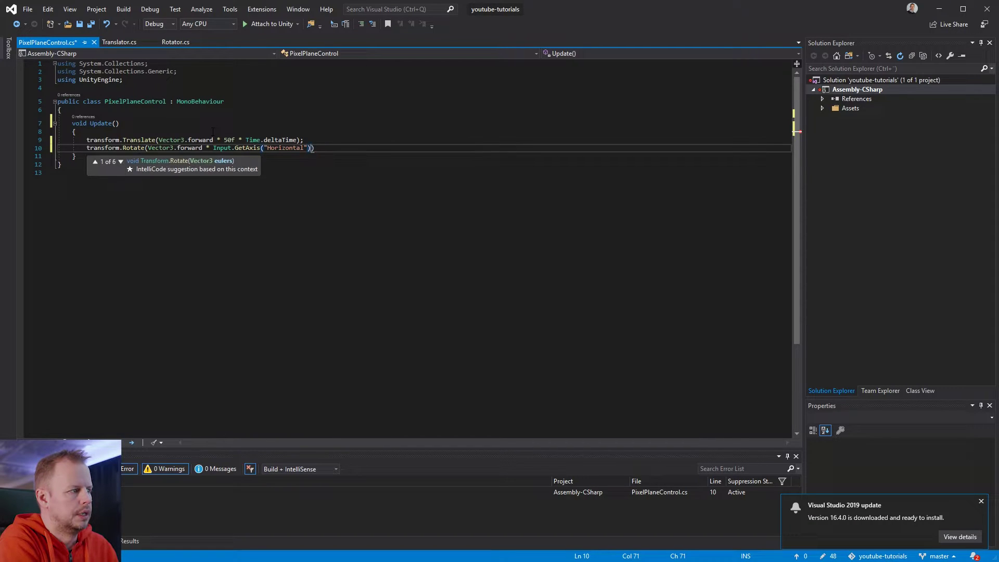
type("* 300 ")
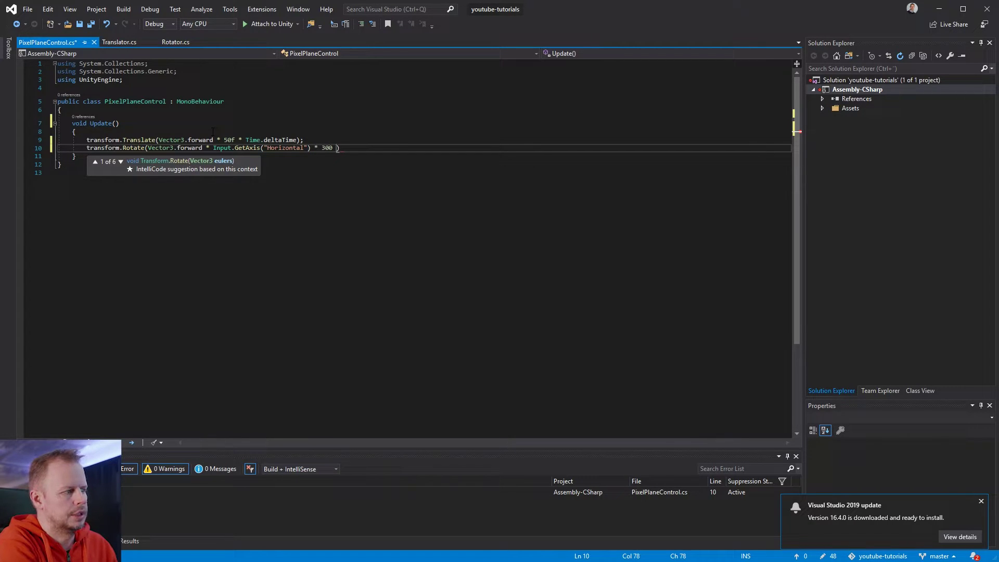
type("* Time")
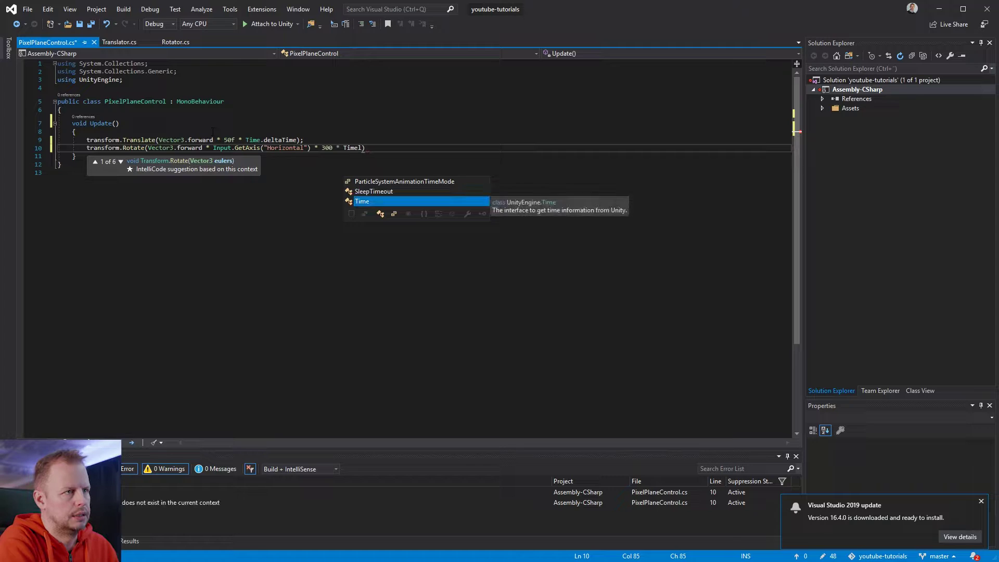
type(".")
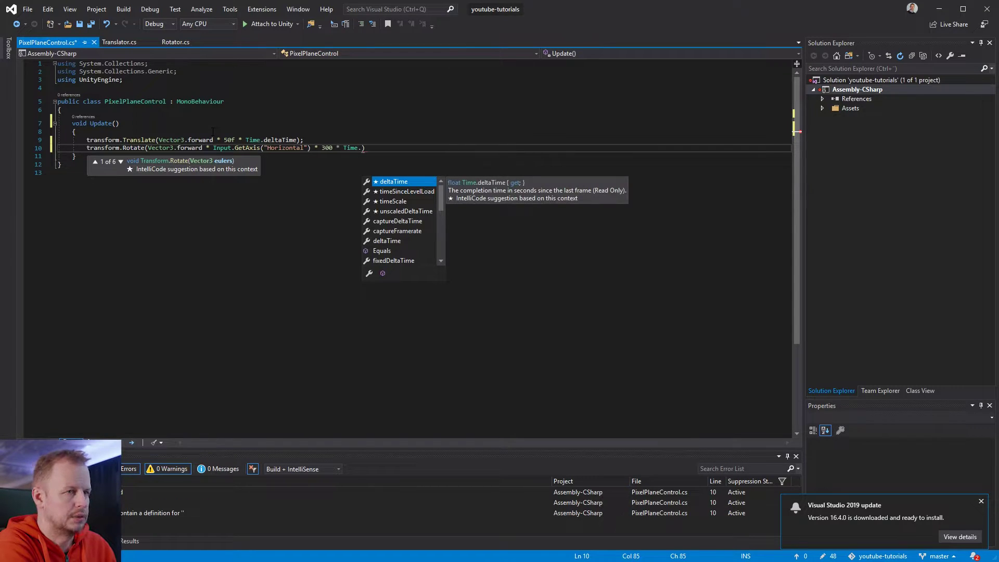
type("deltaTime")
type(", Spa")
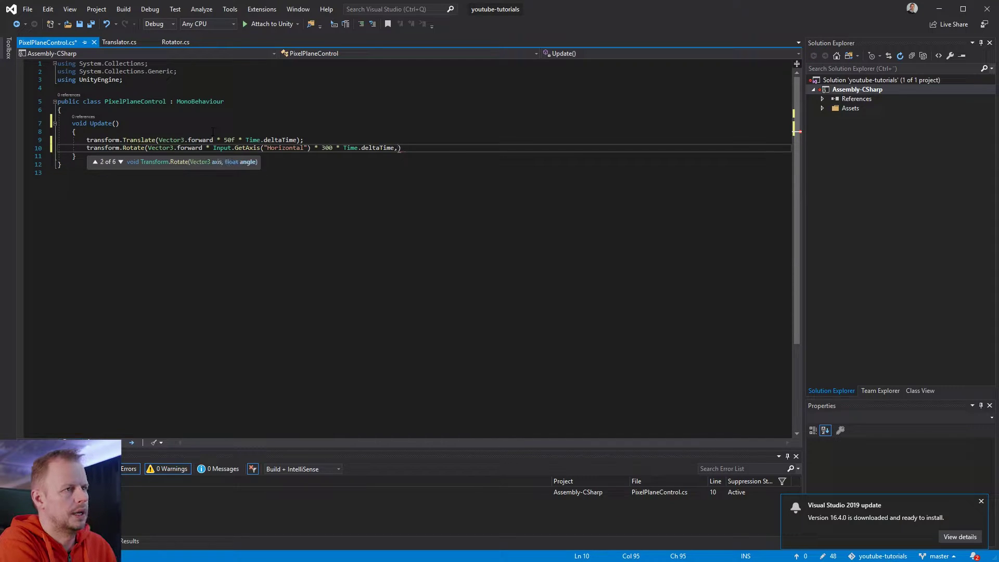
type("ce.World)")
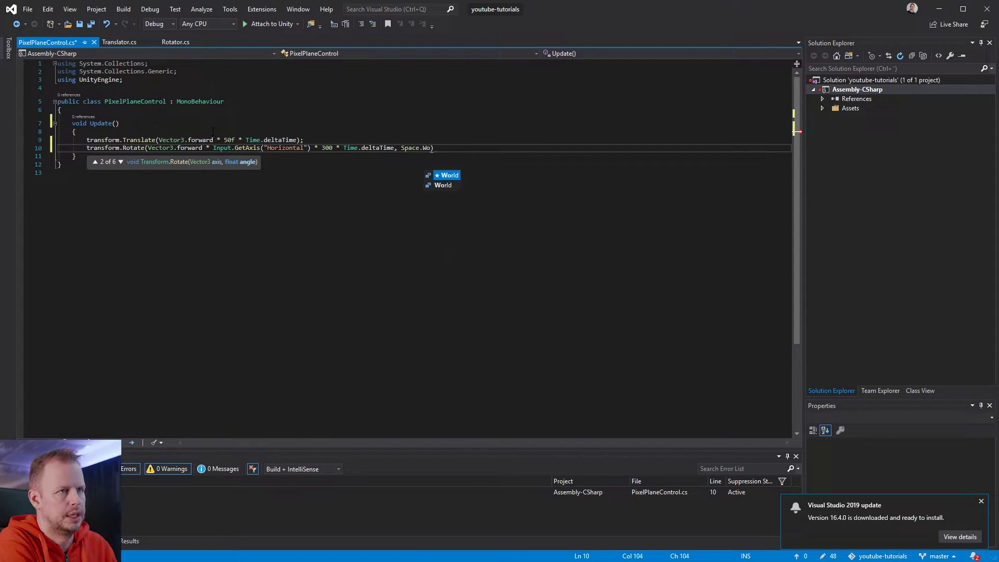
type(";")
Step: Save the plane control script and test-play the plane's rotation in Unity
key("ctrl+s")
key("alt+Tab")
left_click(470, 35)
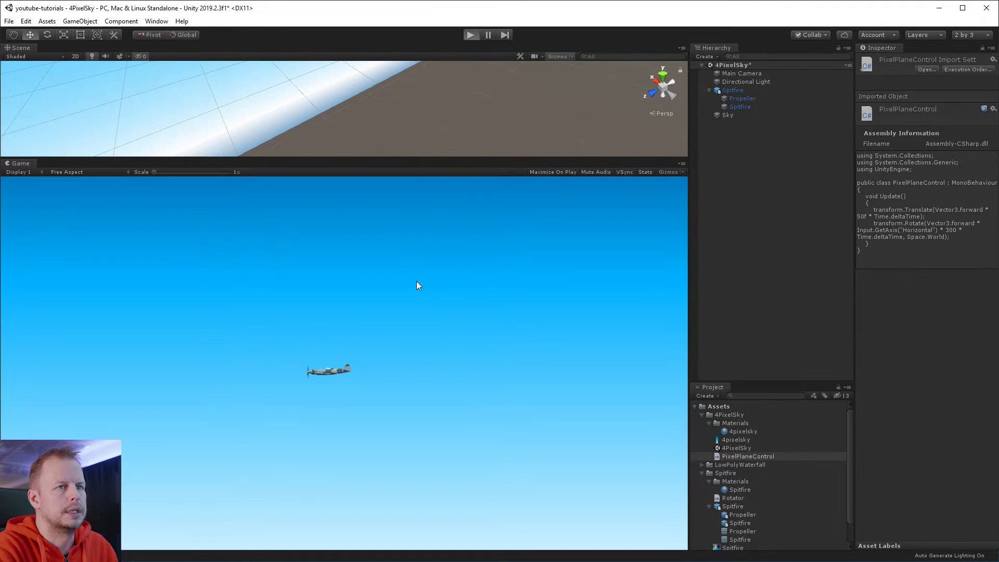
left_click(471, 35)
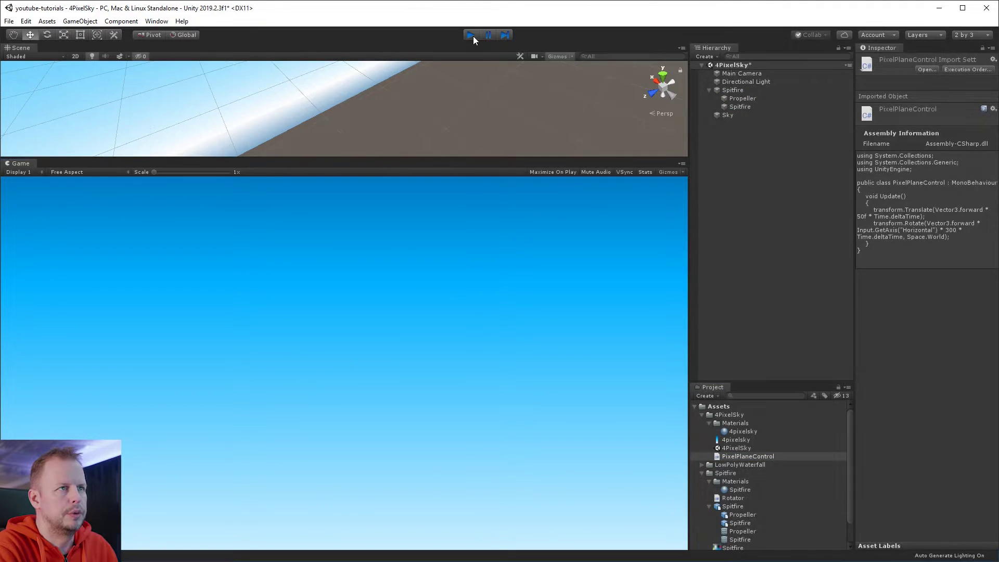
Step: Create a PixelSkyCamera C# script in 4PixelSky and attach it to Main Camera
left_click(777, 196)
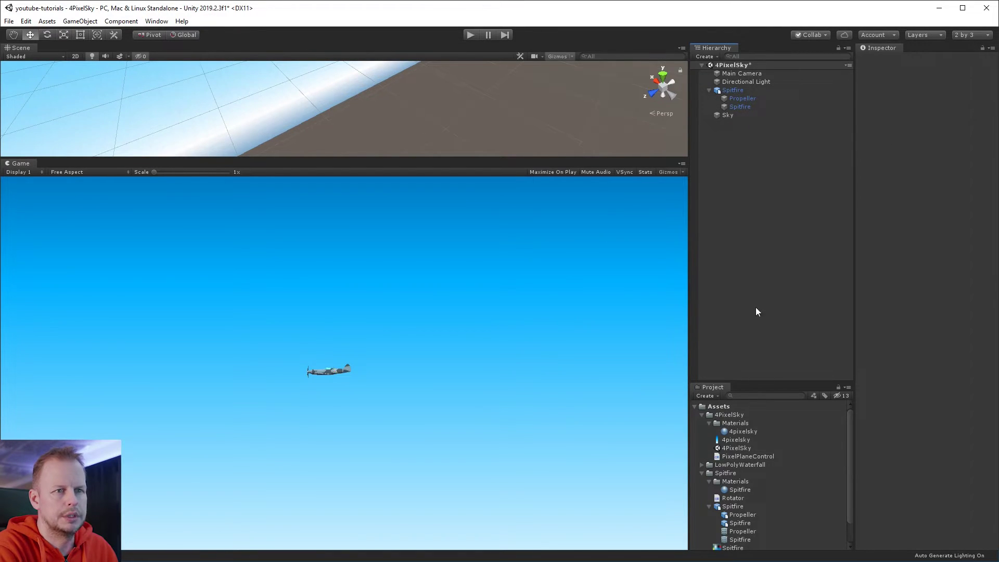
right_click(729, 416)
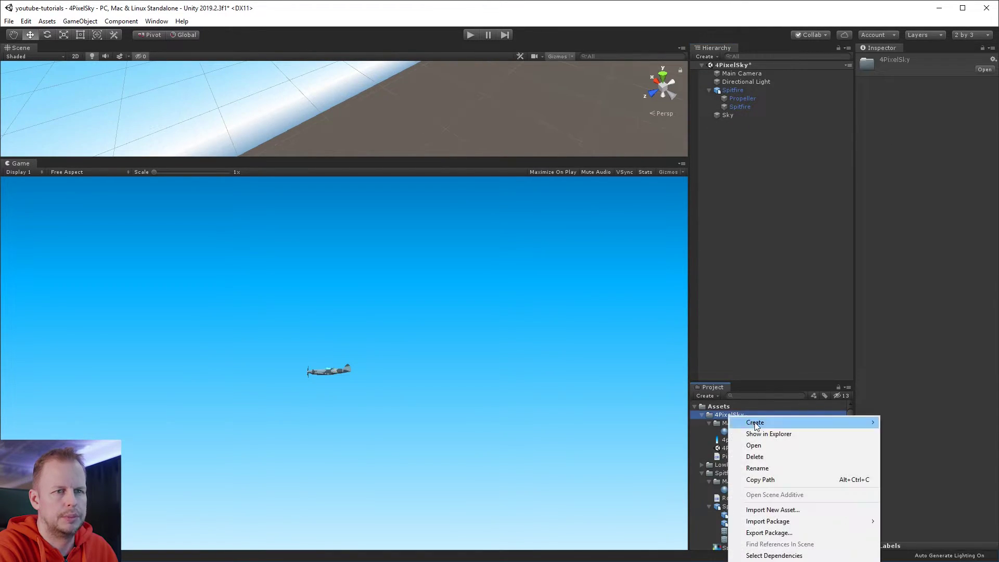
mouse_move(755, 422)
left_click(698, 311)
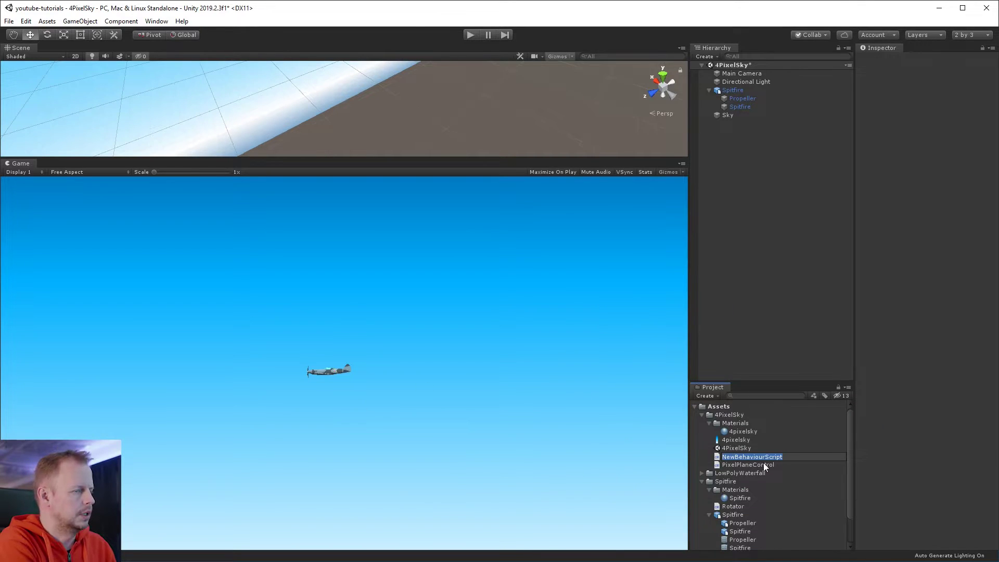
type("PixelSkCamera")
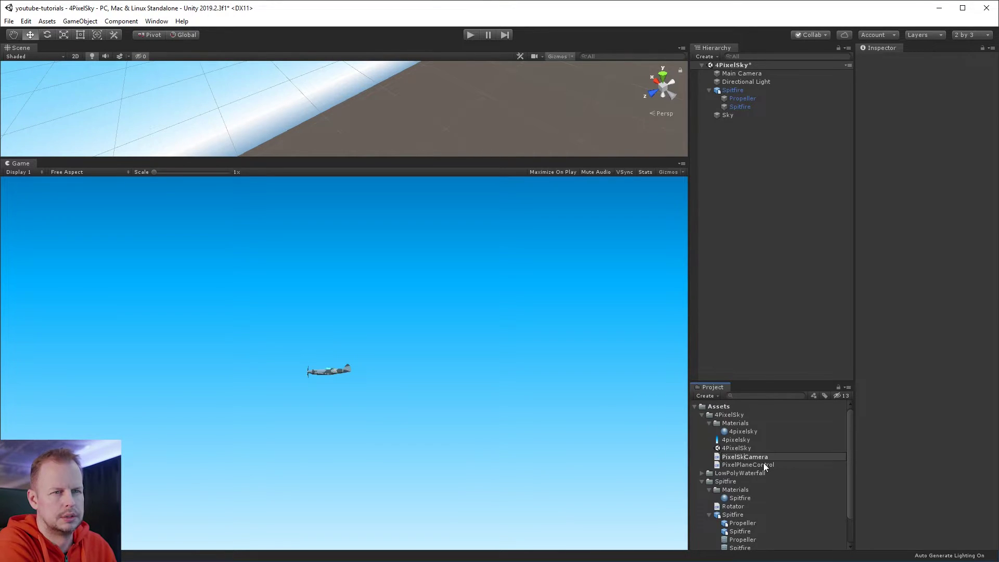
type("y")
key("Return")
left_click_drag(750, 464, 744, 74)
Step: Open PixelSkyCamera and replace the Start comment with a blank line for fields
double_click(741, 464)
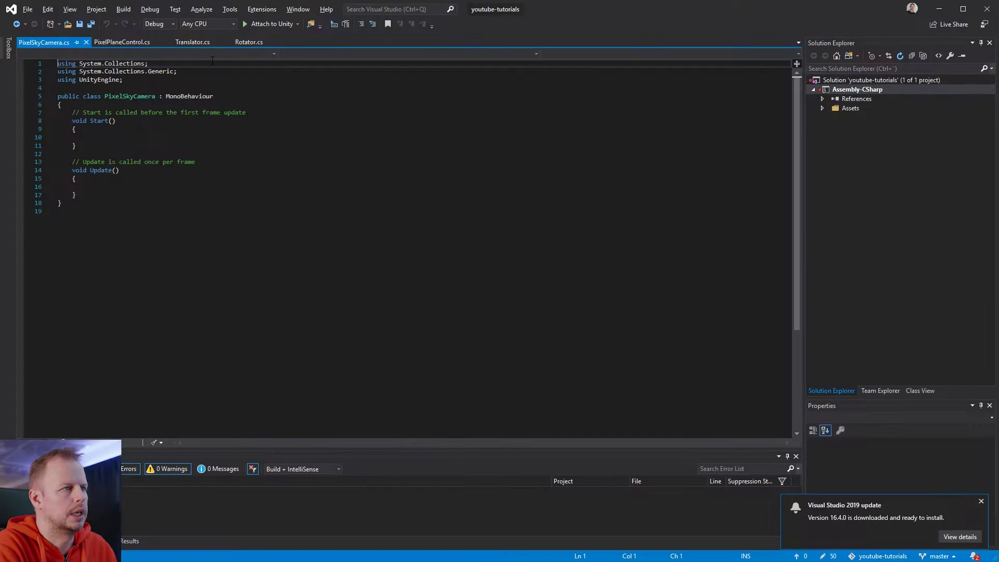
left_click(208, 170)
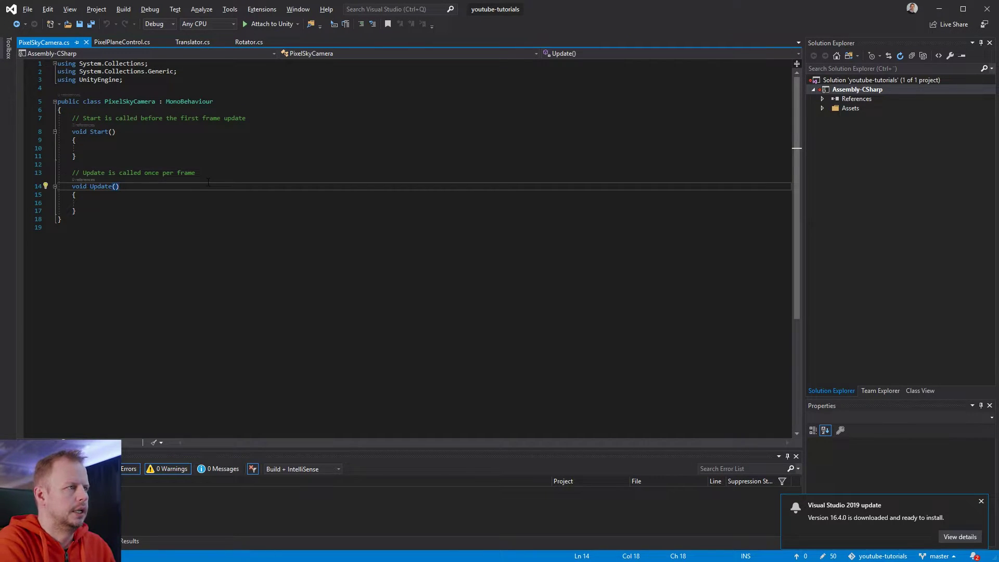
key("Up")
key("Up")
key("Up")
key("Up")
key("Up")
key("Up")
key("Up")
key("Home")
key("shift+End")
key("BackSpace")
key("Return")
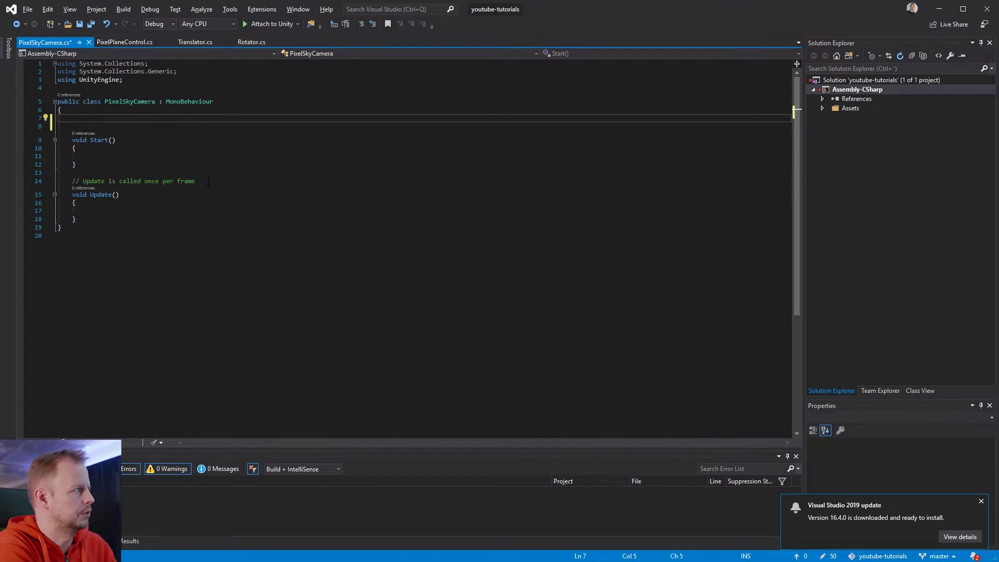
Step: Declare public Transform target, public float damper = 10f, and a private Vector3 field
type("publuic")
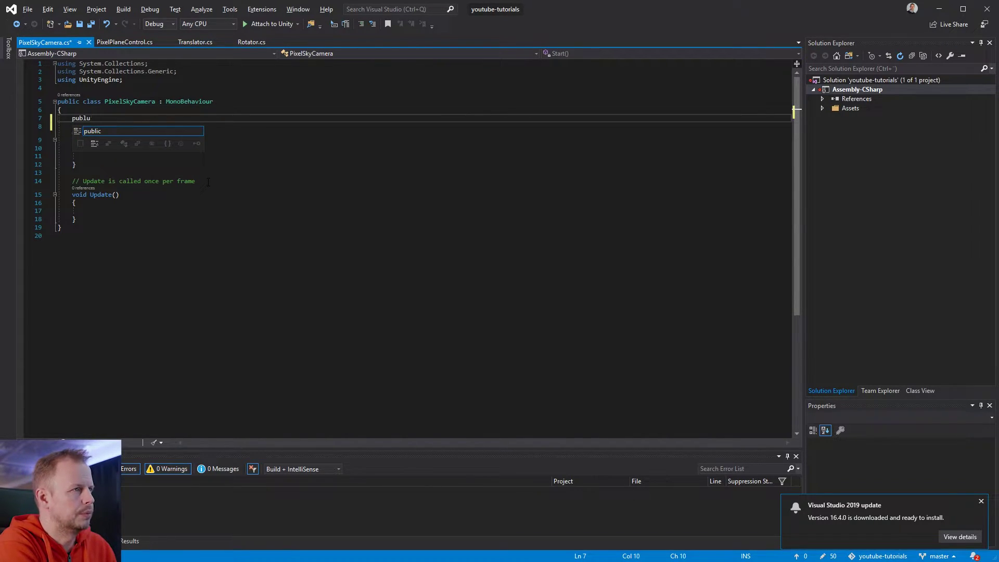
key("BackSpace")
type("ic Transform ta")
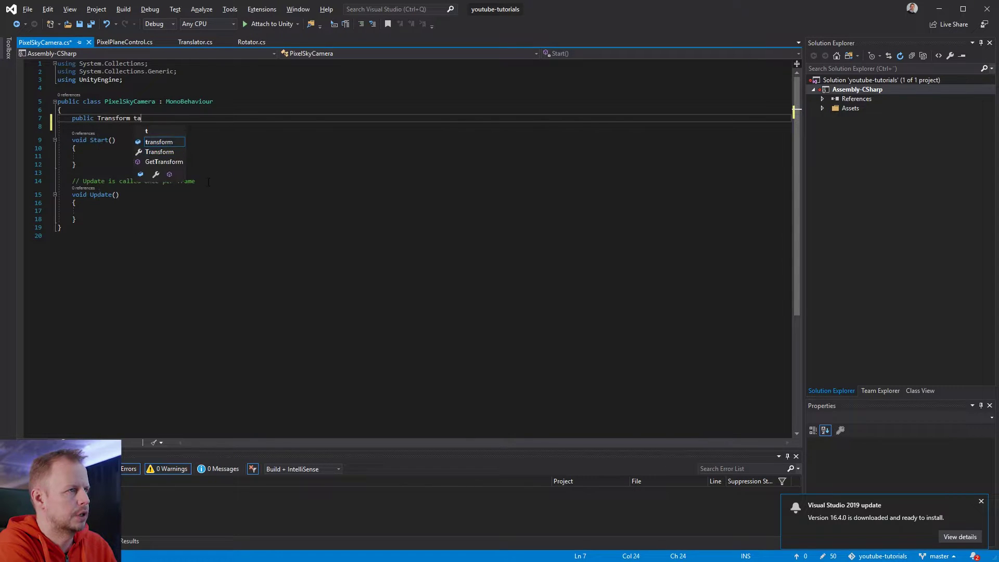
type("rget;")
key("Return")
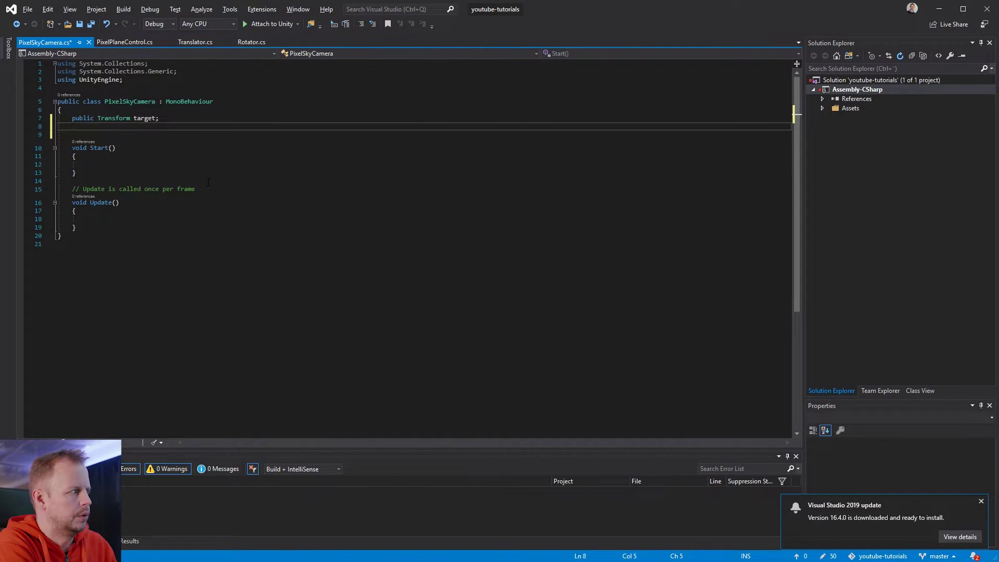
type("public ")
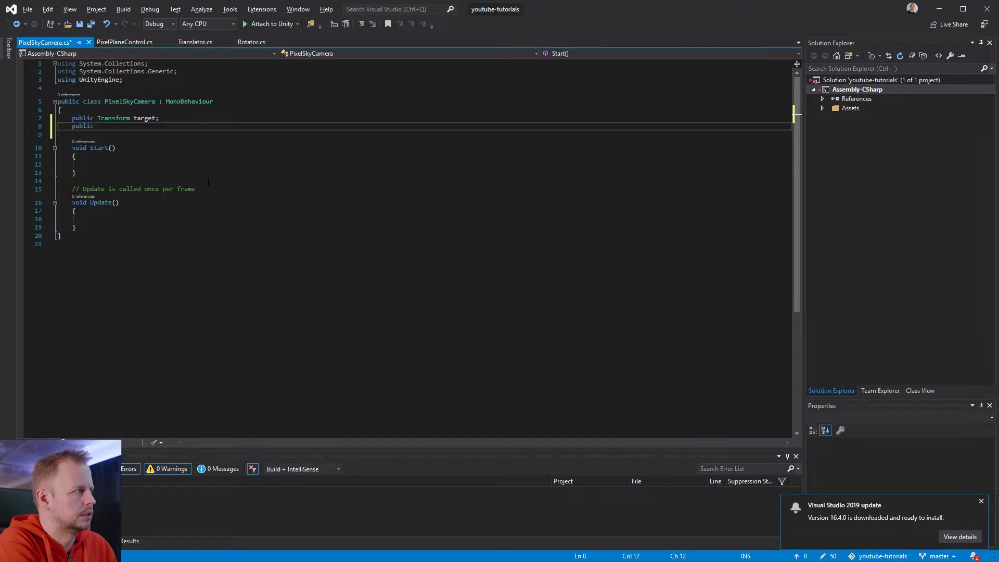
type("float damper")
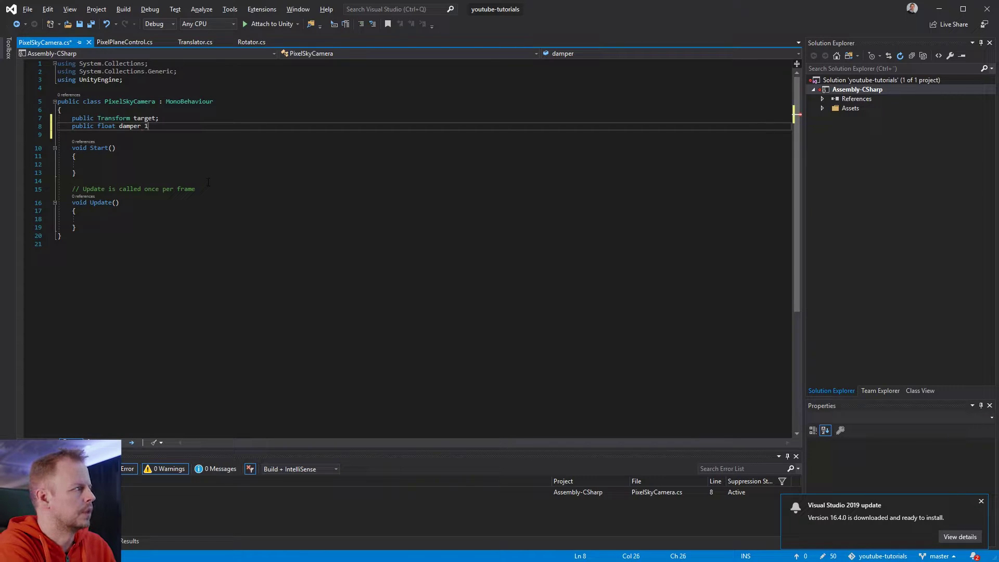
type("= 10f;")
key("Return")
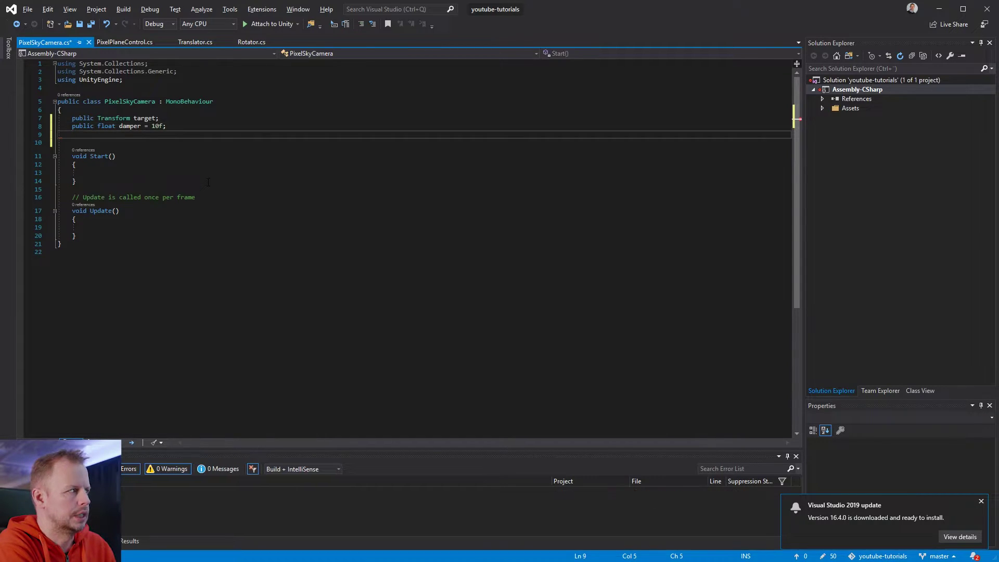
type("p")
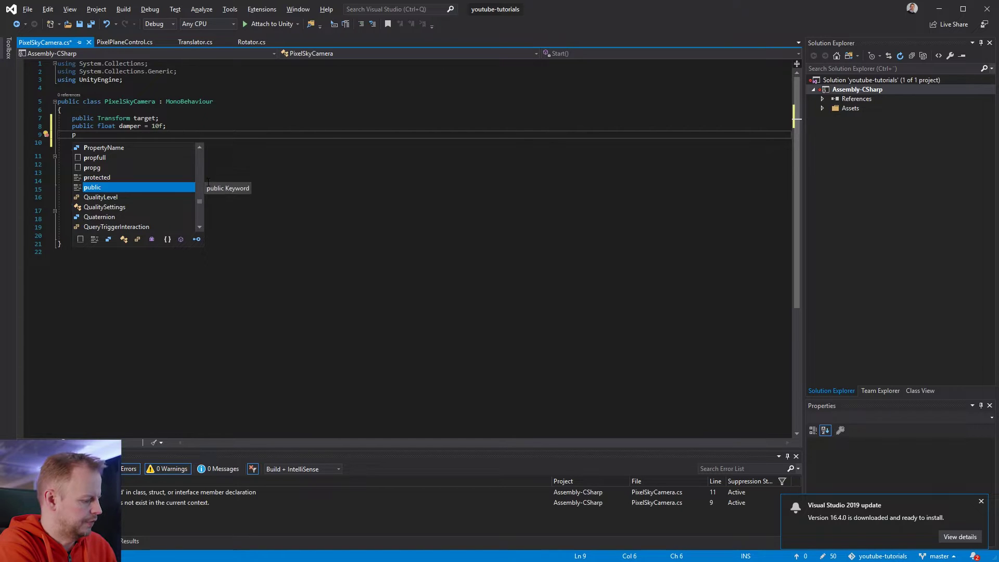
type("rivate V")
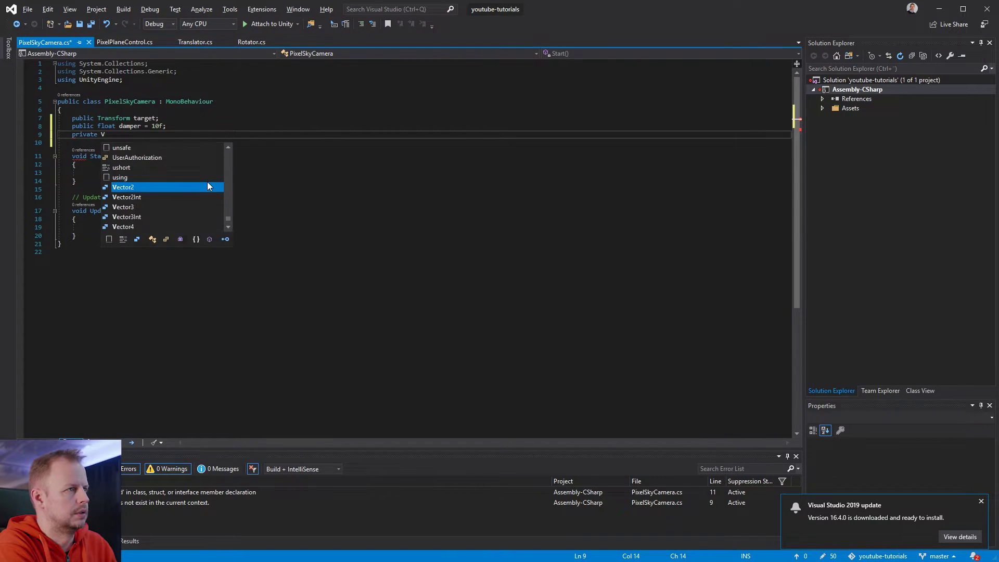
type("ector3;")
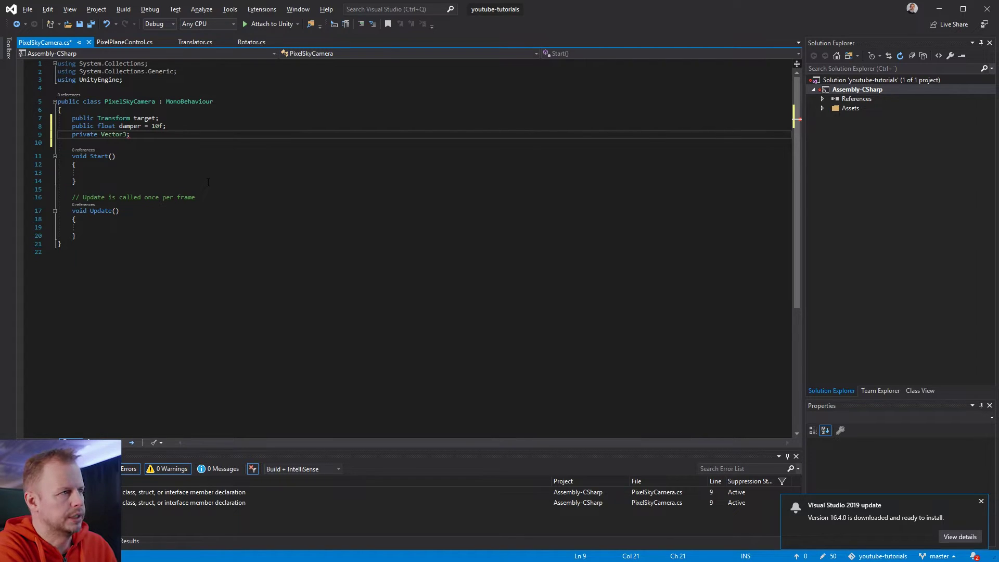
key("BackSpace")
Step: Name the Vector3 field offset and set offset = transform.position - target.position in Start
type("offset;")
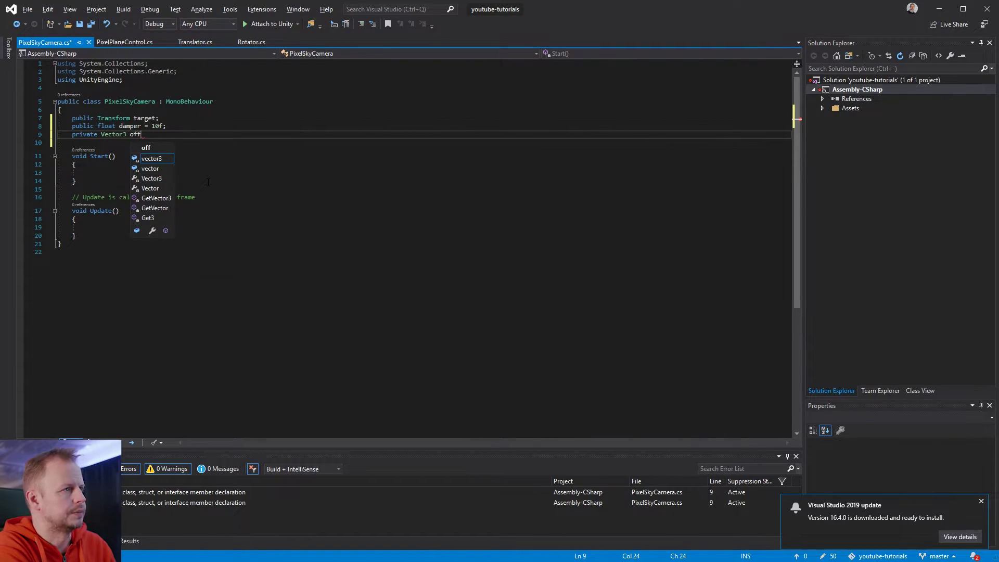
key("Down")
key("Down")
key("Down")
key("Down")
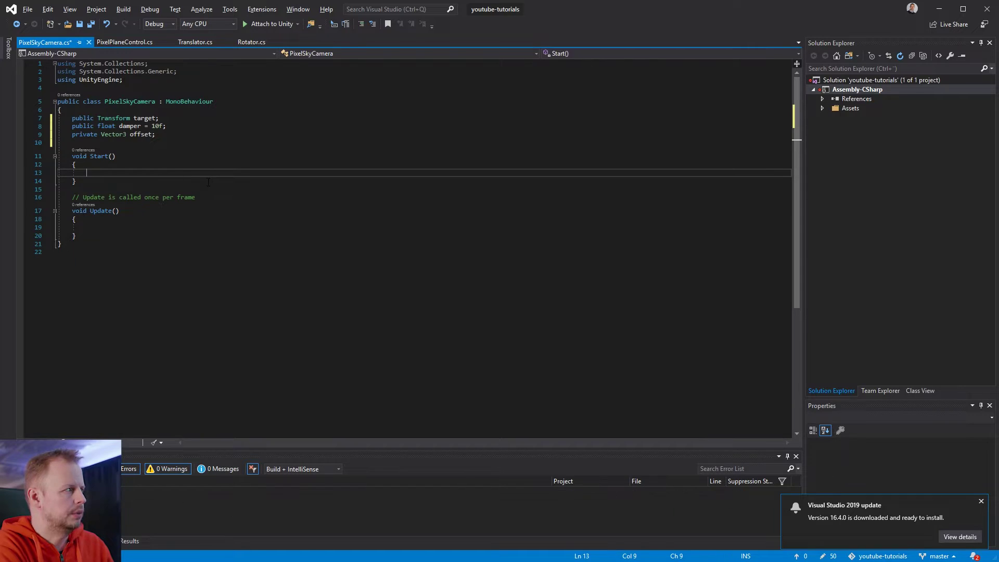
key("ctrl+space")
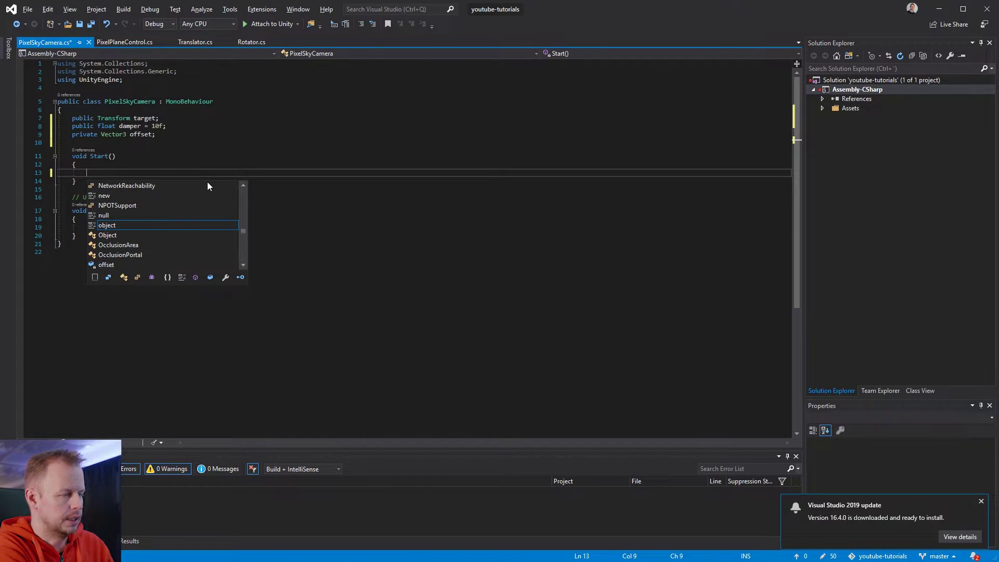
type("offset = trasnf")
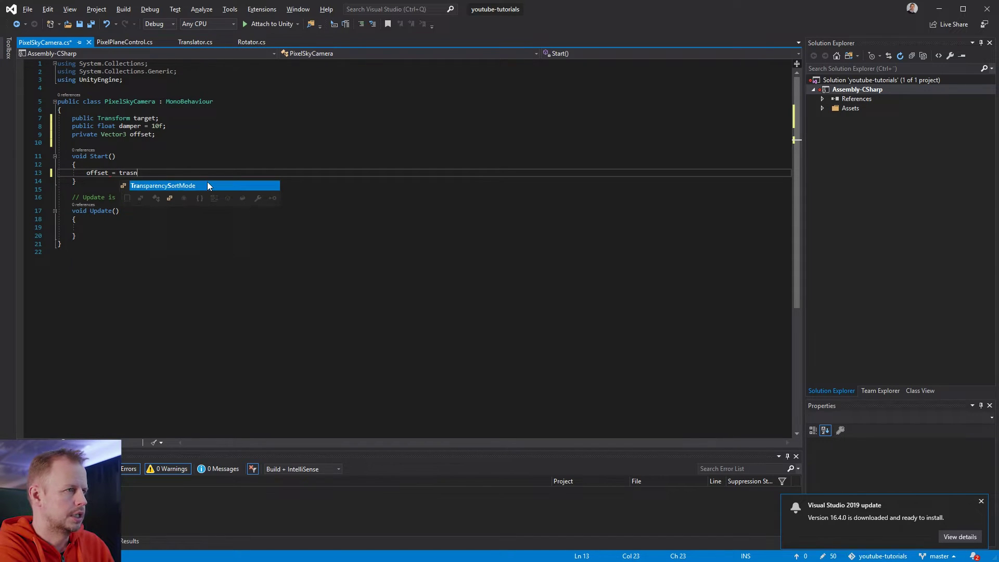
key("BackSpace")
key("BackSpace")
key("BackSpace")
type("nform")
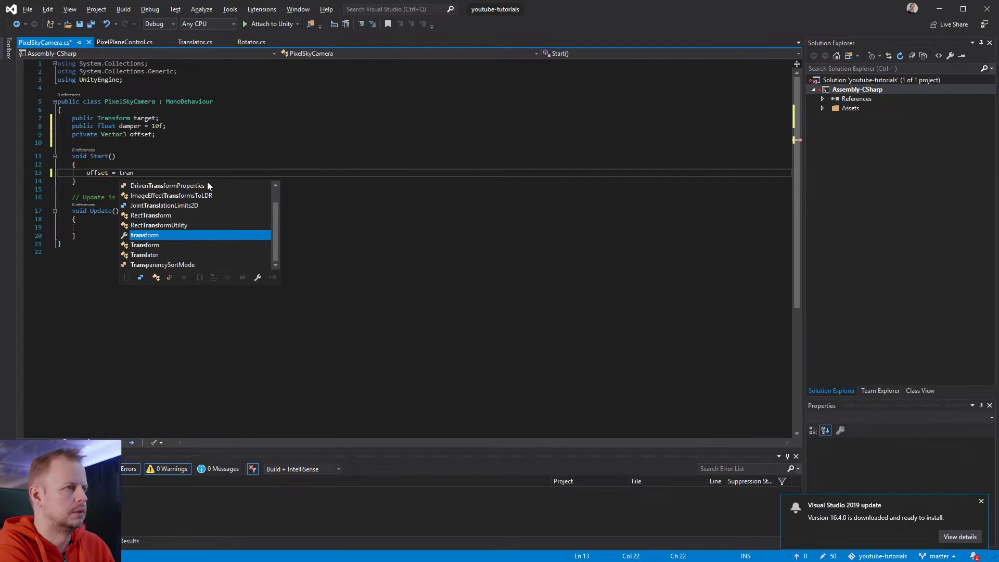
key("Escape")
type(".pos")
key("ctrl+shift+Left")
key("ctrl+shift+Left")
key("ctrl+shift+Left")
type("transform.posi")
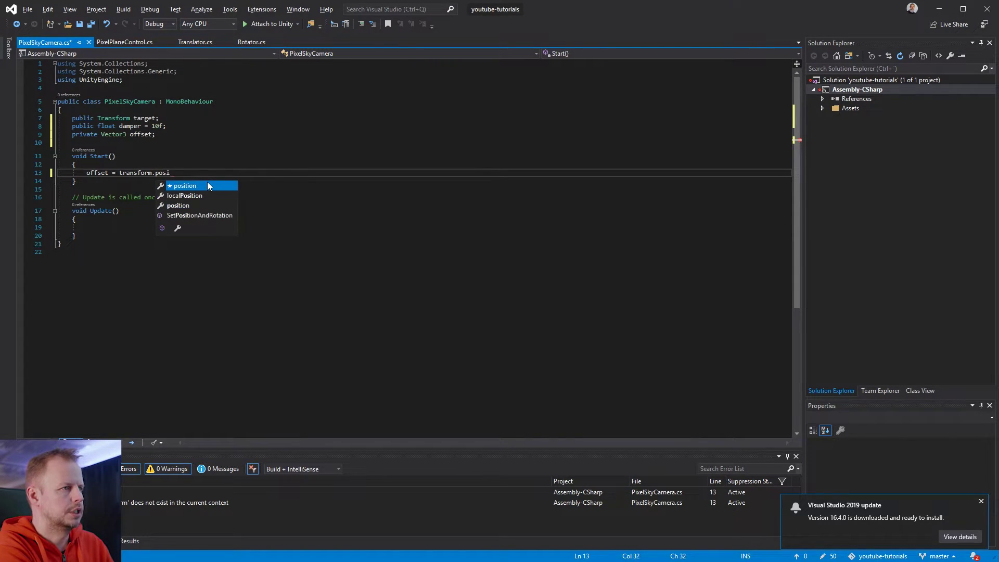
key("Tab")
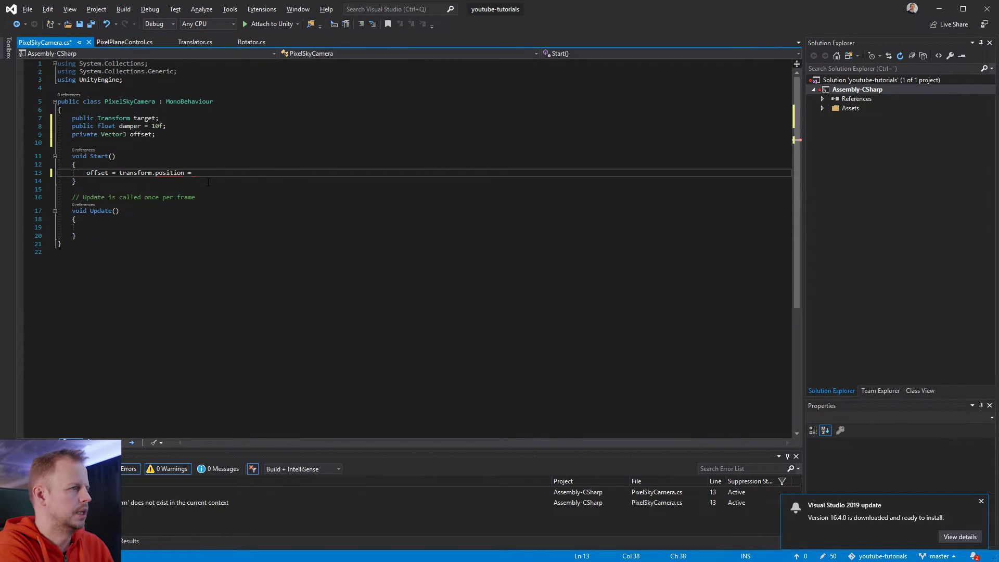
type("- ")
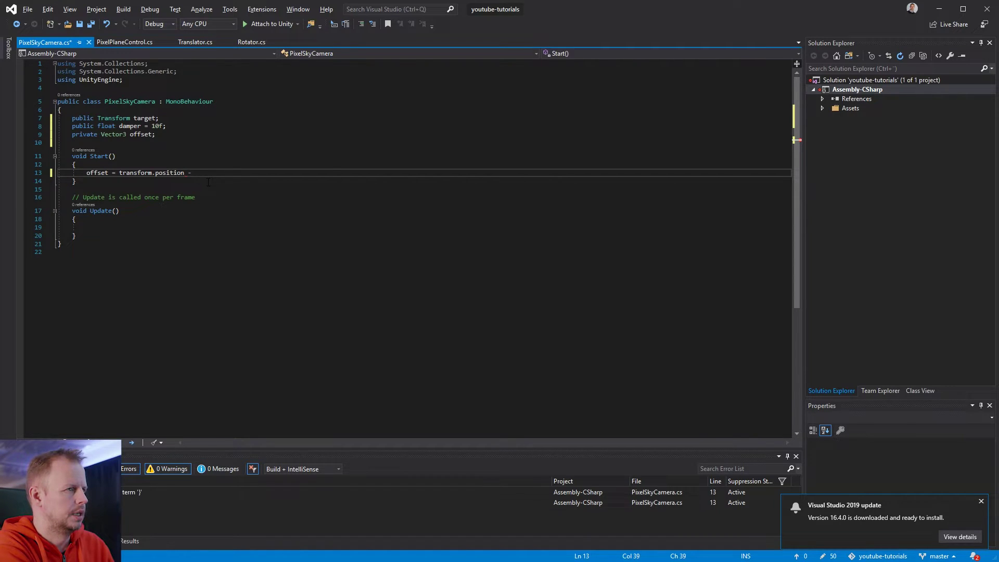
type("target.position;")
key("Down")
key("Down")
key("Down")
key("Down")
Step: Delete the Update comment and rename Update to LateUpdate
key("Up")
key("Up")
key("Down")
key("Down")
key("Up")
key("ctrl+x")
key("ctrl+Right")
key("ctrl+Right")
type("Late")
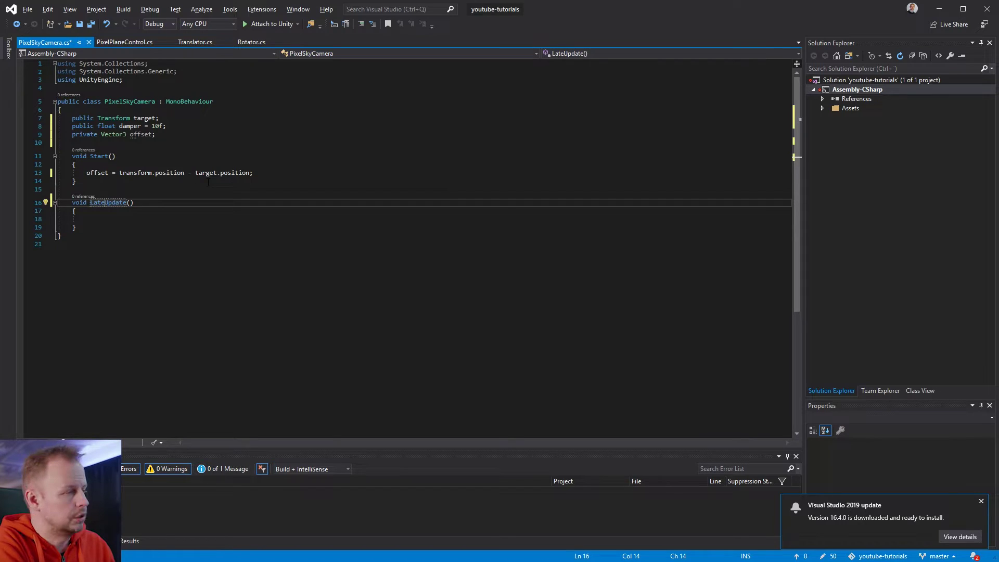
Step: In LateUpdate, set transform.position = Vector3.Lerp(transform.position, target.position + offset, damper * Time.deltaTime)
key("Down")
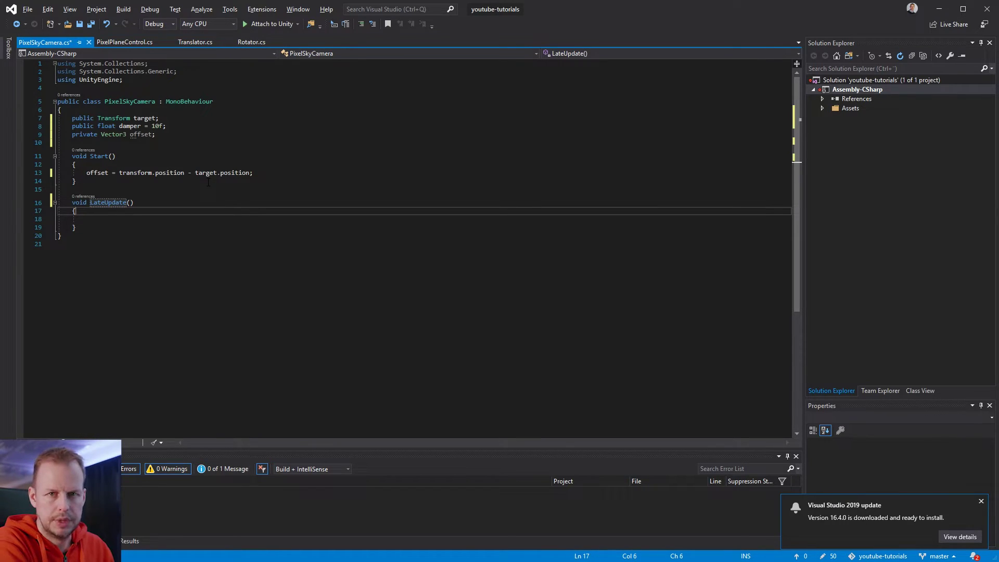
key("Down")
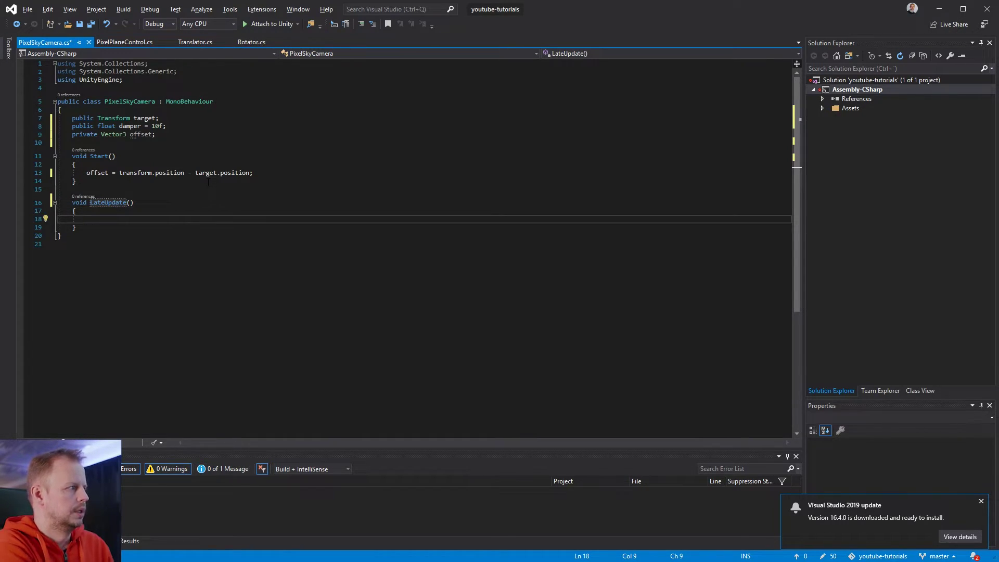
type("transform.position = ")
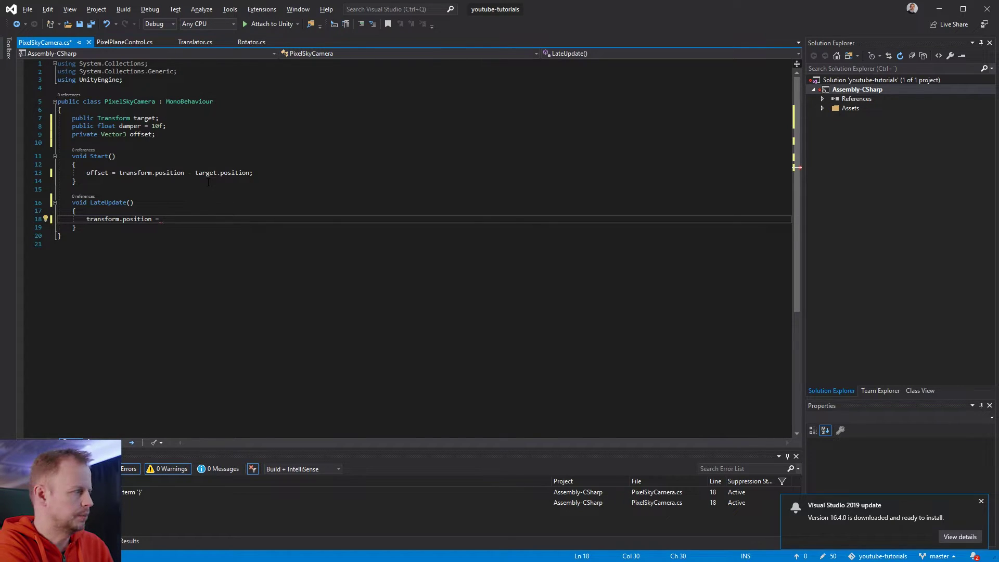
type("Vector3")
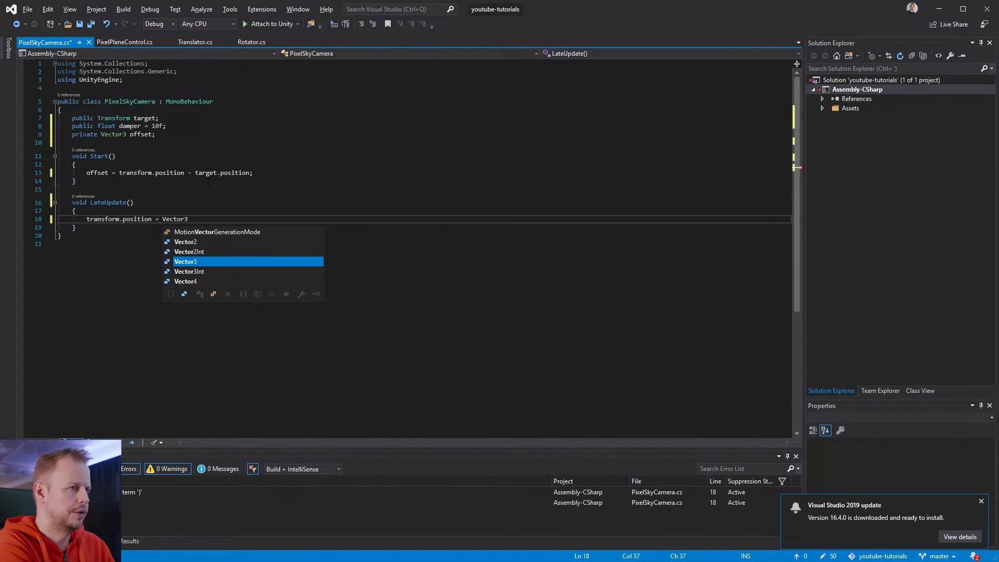
type(".Lerp(")
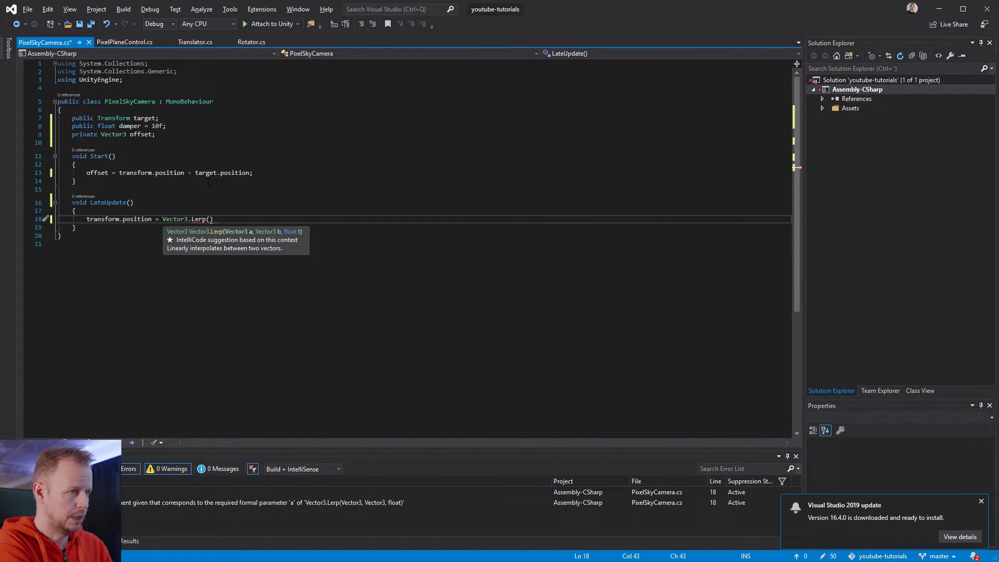
type("tr")
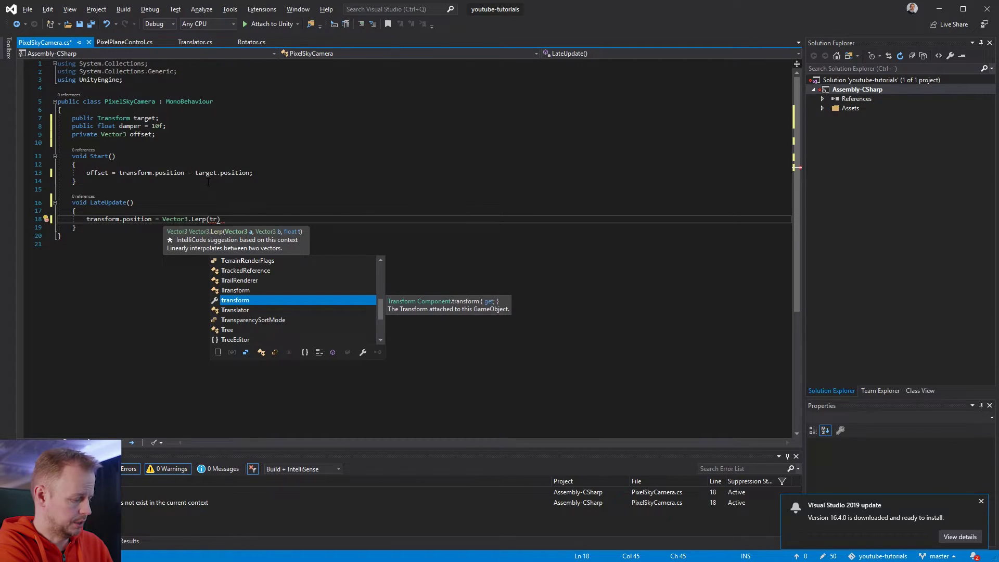
type("ansform.")
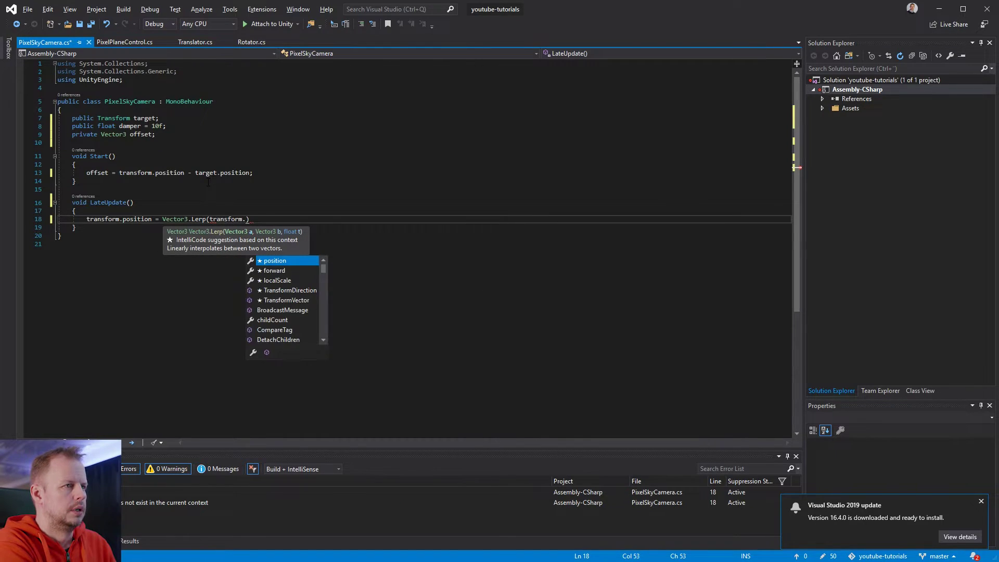
type("position,")
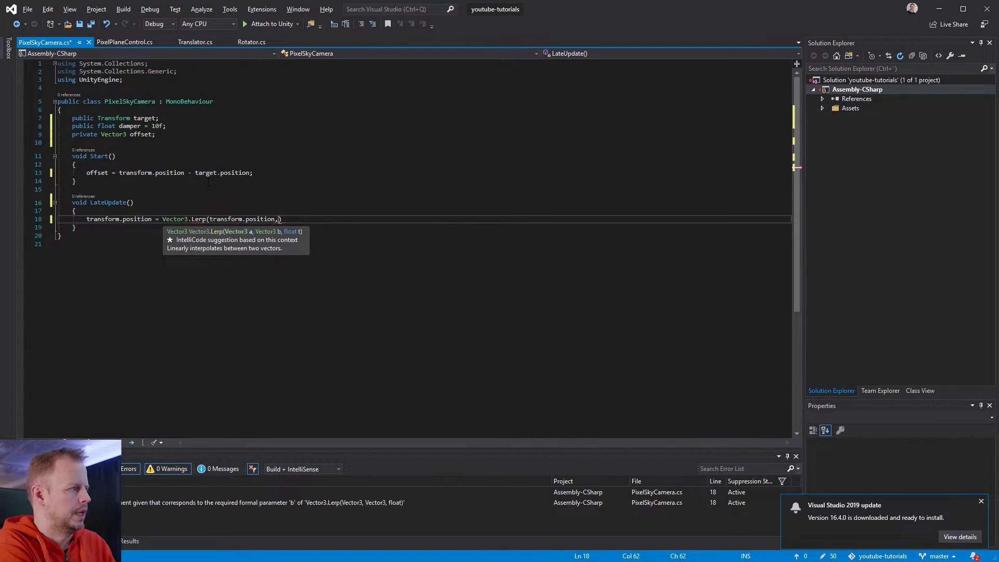
type("taarget.p")
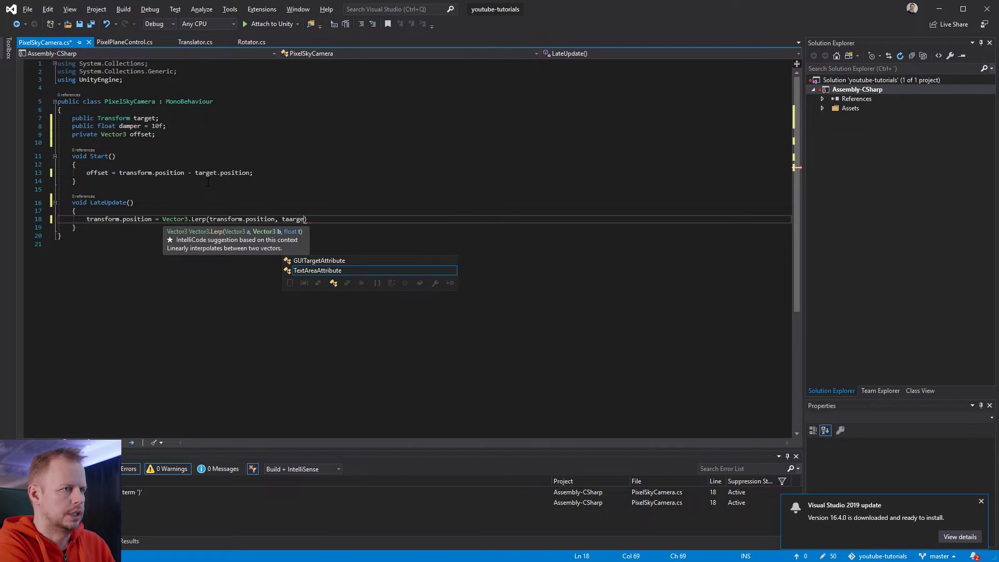
key("BackSpace")
key("ctrl+shift+Left")
type("target")
type(".position + of")
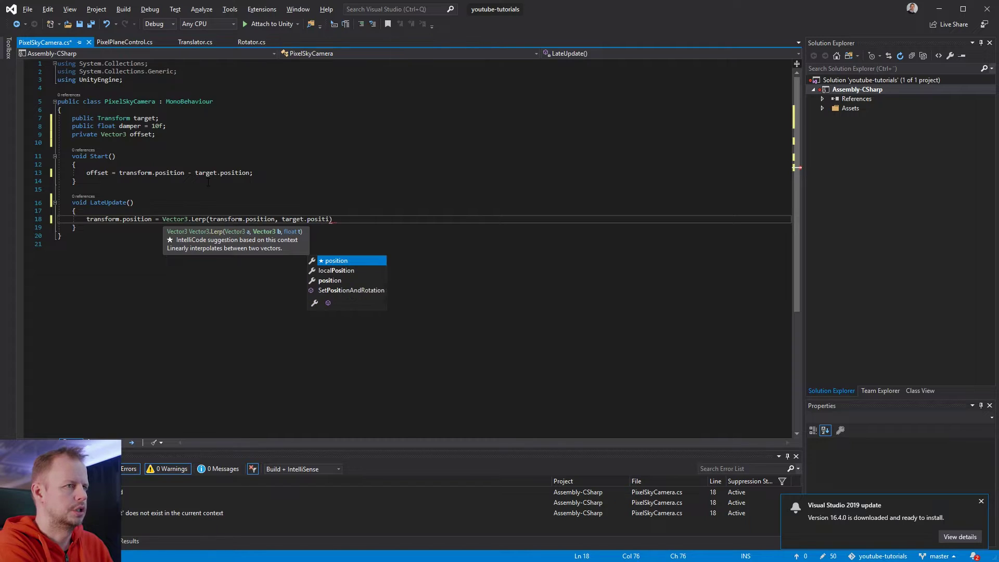
type("fset")
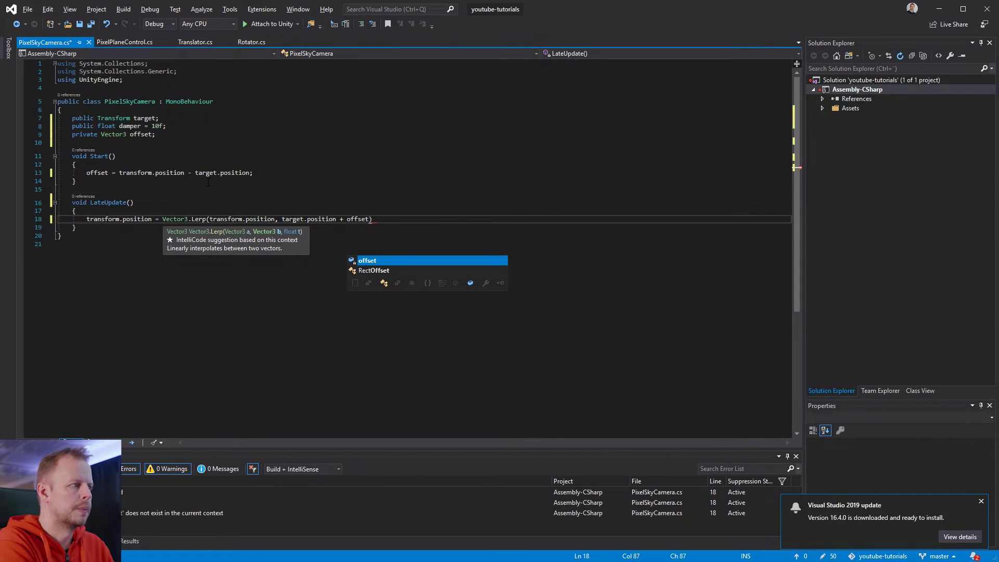
type(", ")
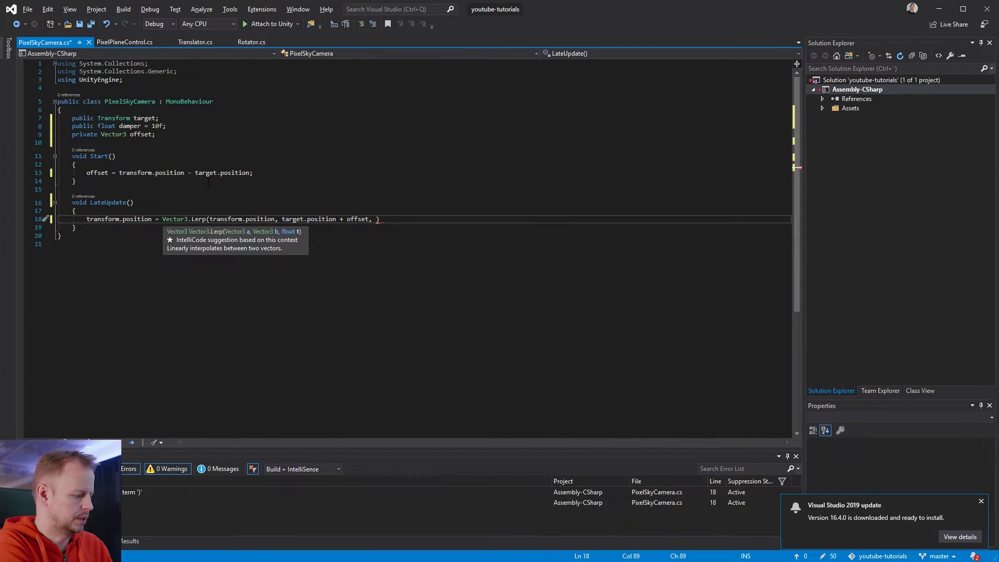
type("damper")
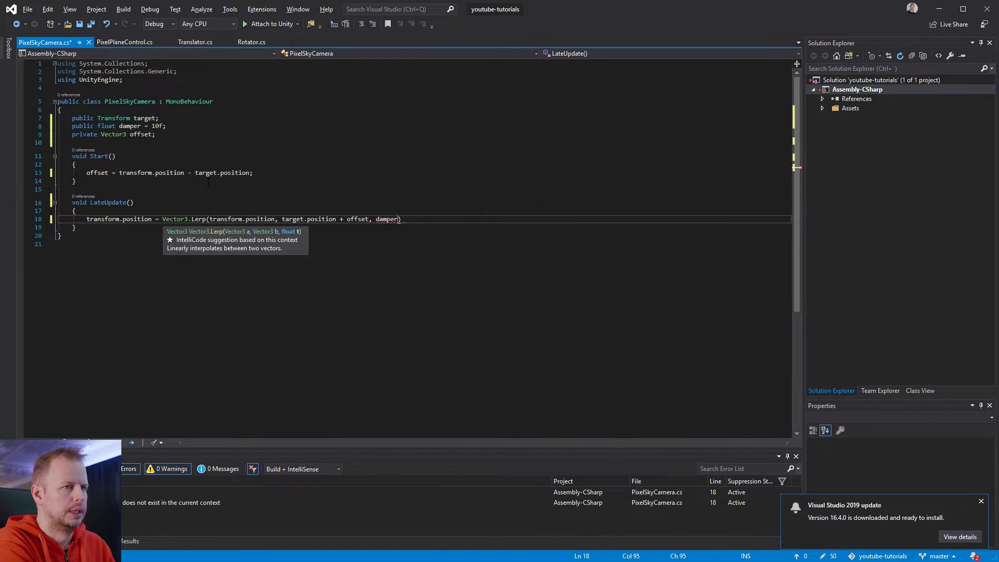
type(" * Time.detl")
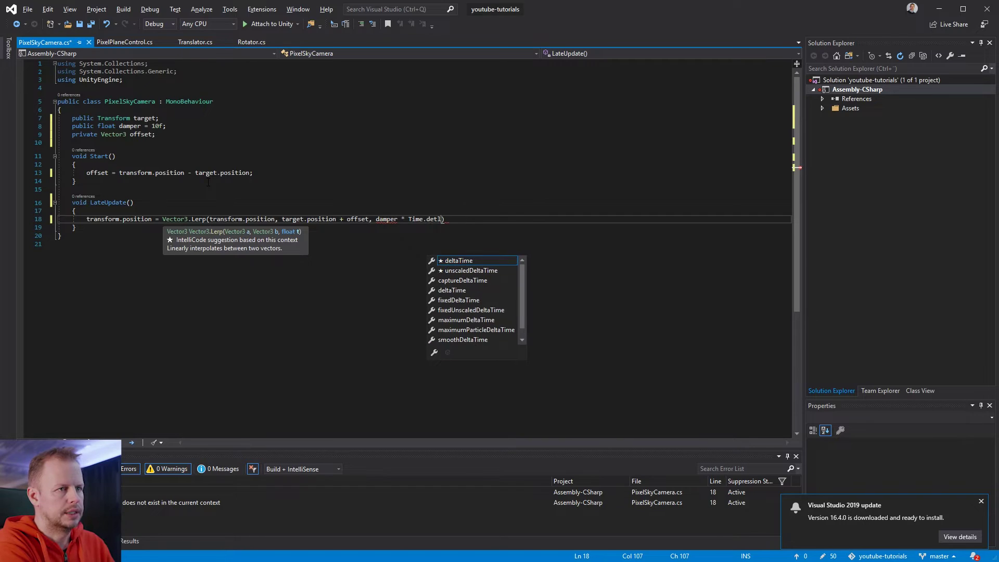
key("Return")
key("ctrl+z")
key("BackSpace")
key("BackSpace")
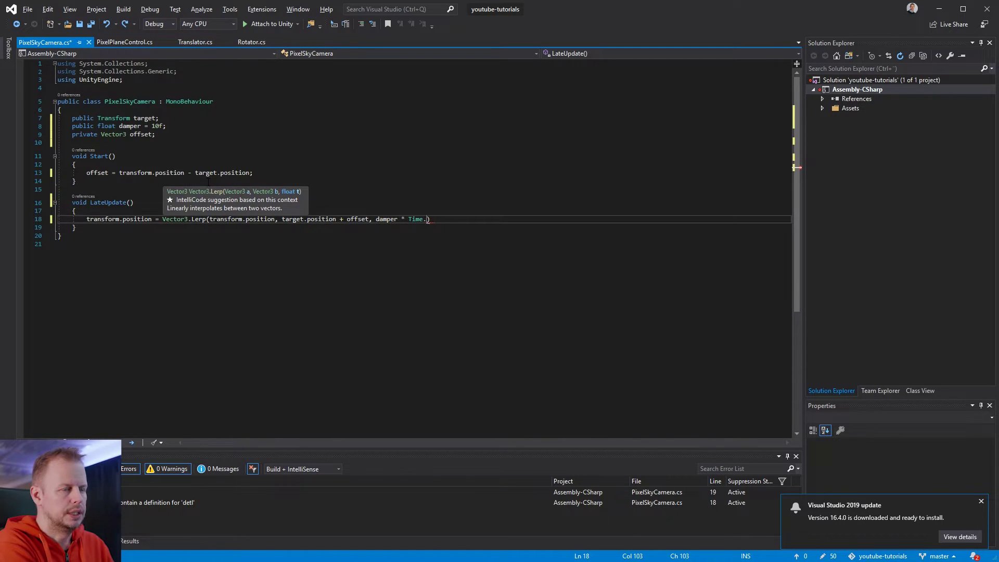
type("deltaTime)")
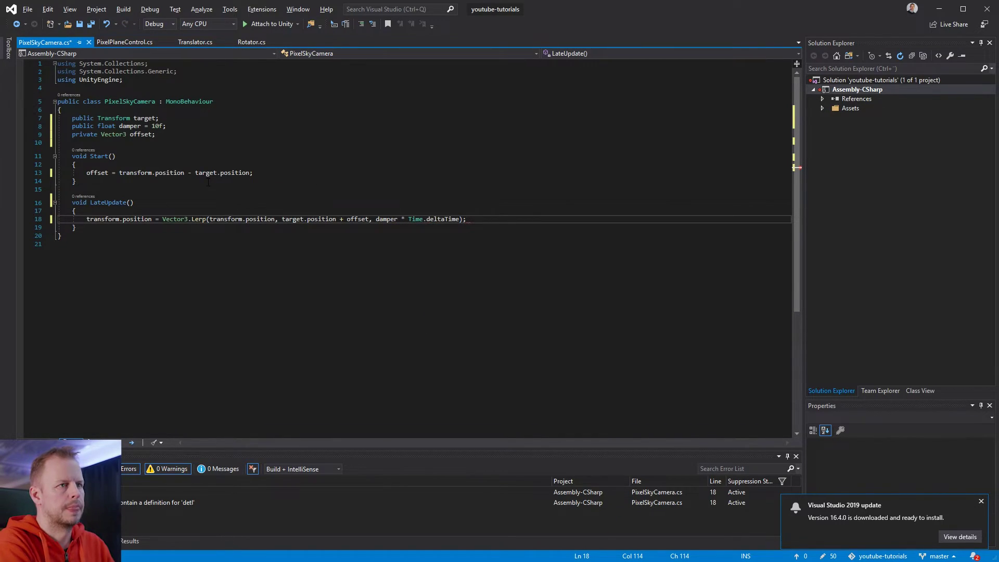
Step: Save the camera script and test-play the scene in Unity
key("ctrl+s")
key("alt+Tab")
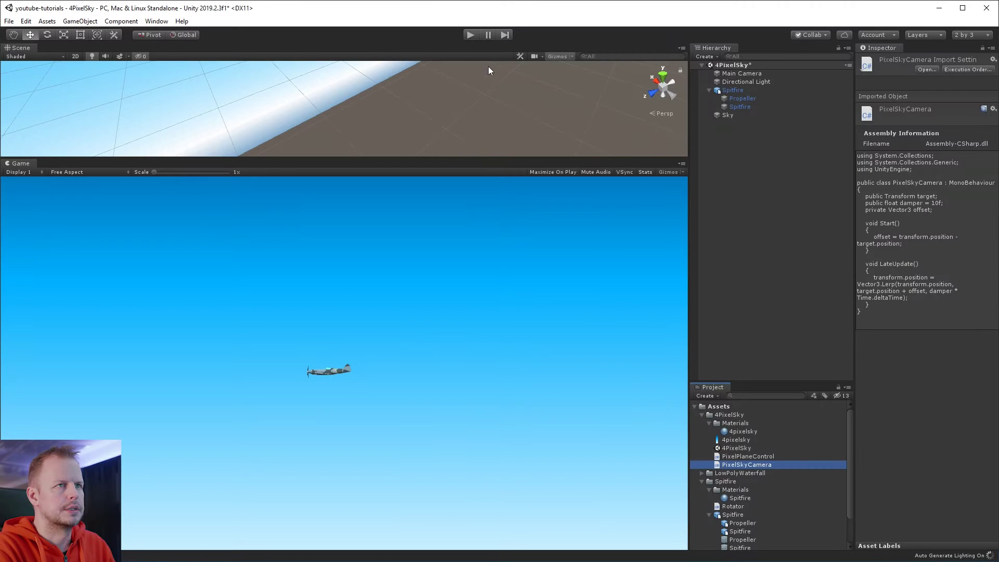
left_click(470, 35)
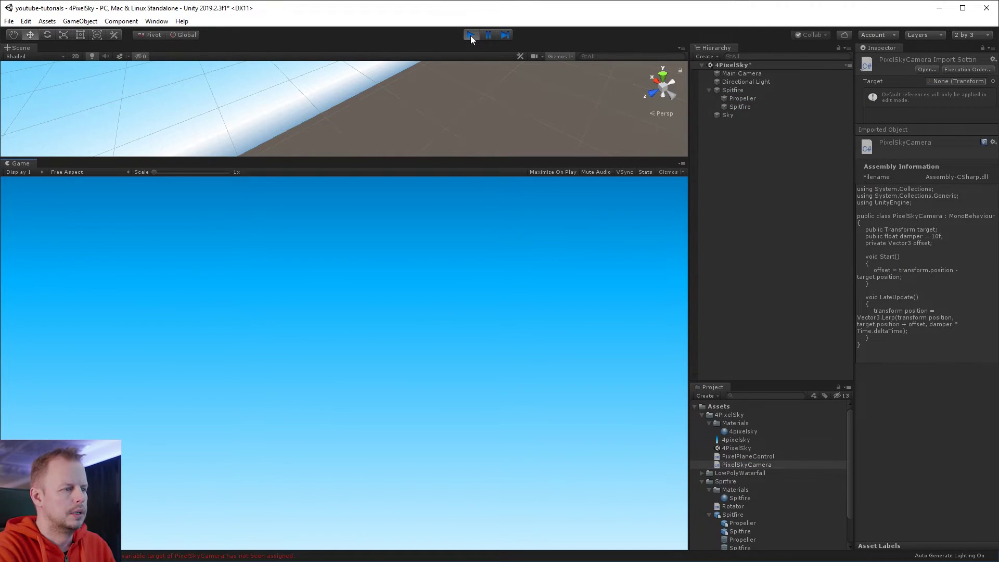
left_click(471, 35)
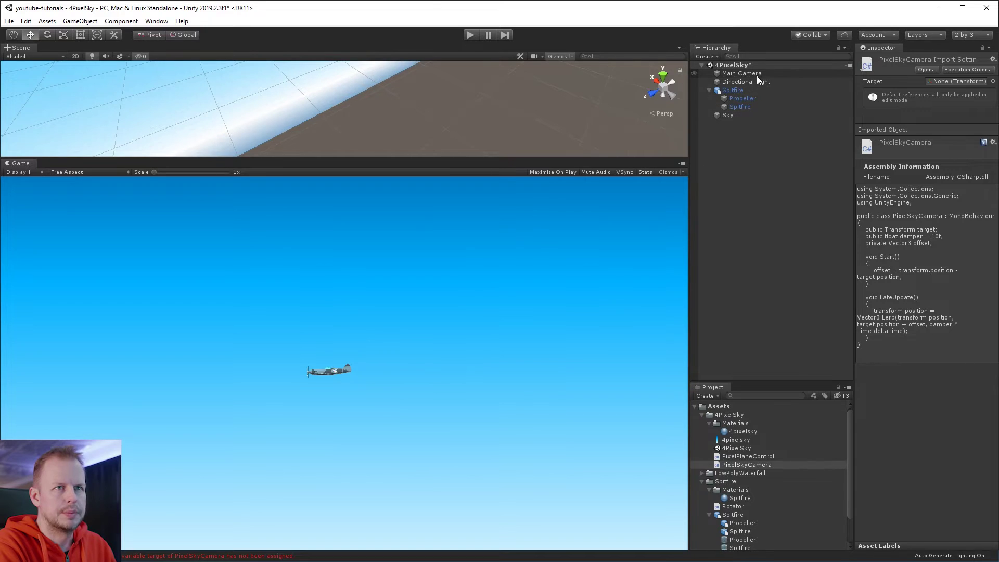
Step: Make Spitfire the Target of Main Camera's PixelSkyCamera and test the camera following
left_click(749, 74)
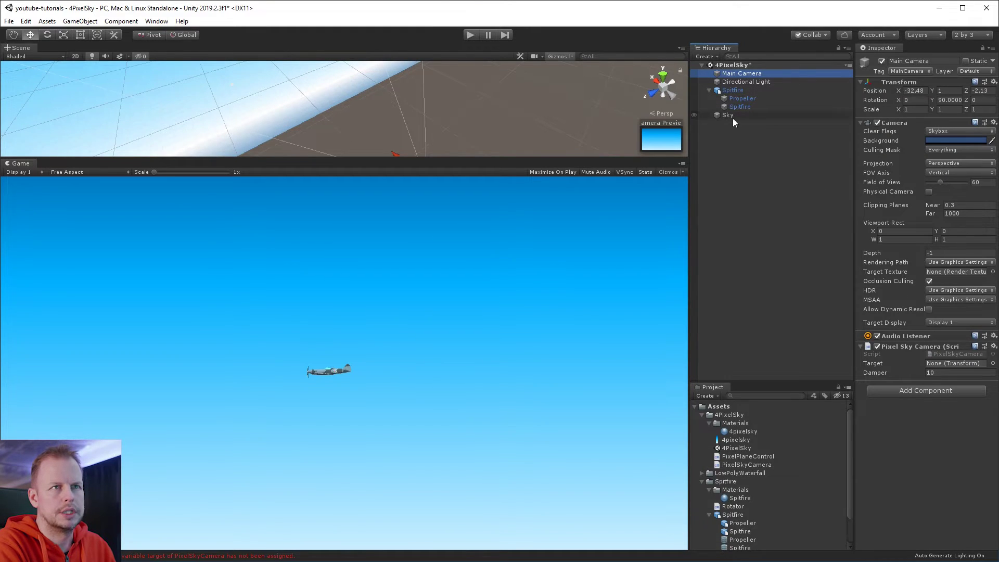
left_click_drag(730, 89, 964, 358)
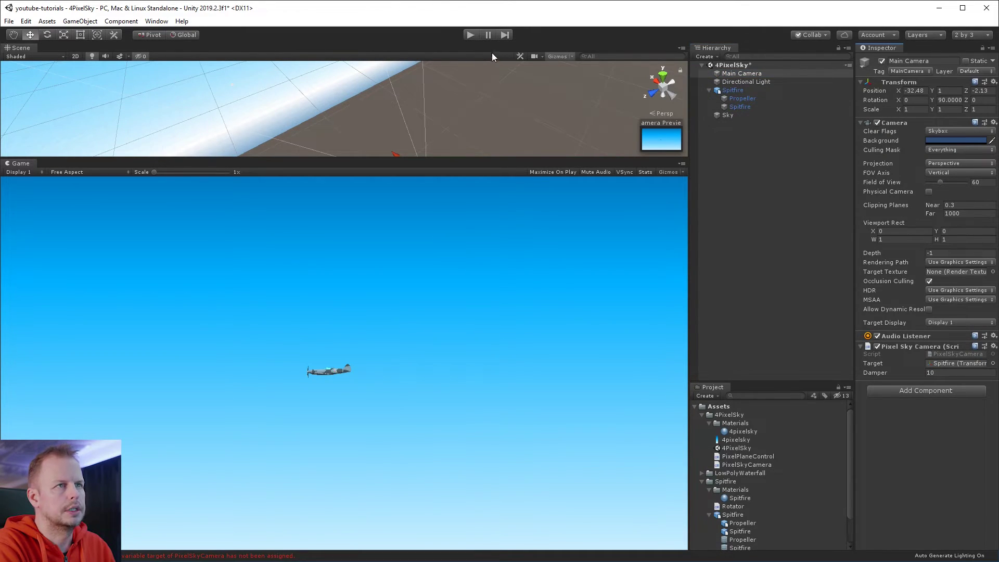
left_click(470, 35)
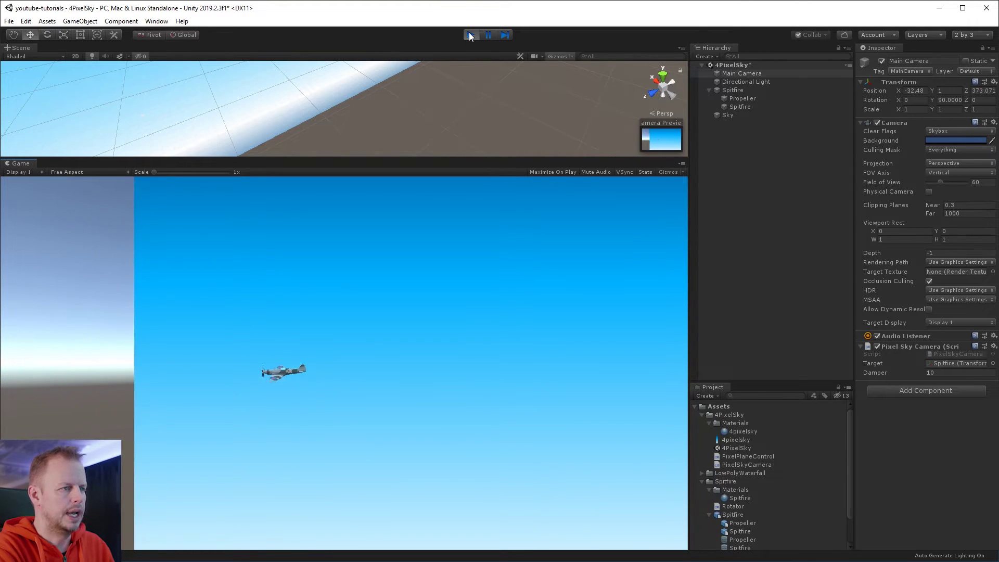
left_click(470, 35)
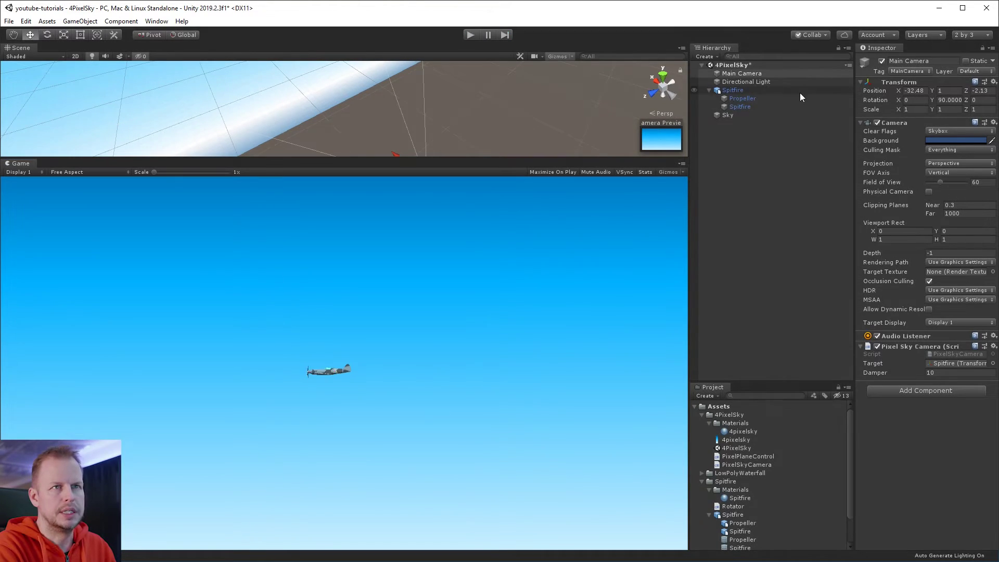
Step: Inspect the Sky object's properties, then go back to the LateUpdate code in Visual Studio
left_click(742, 116)
left_click(912, 110)
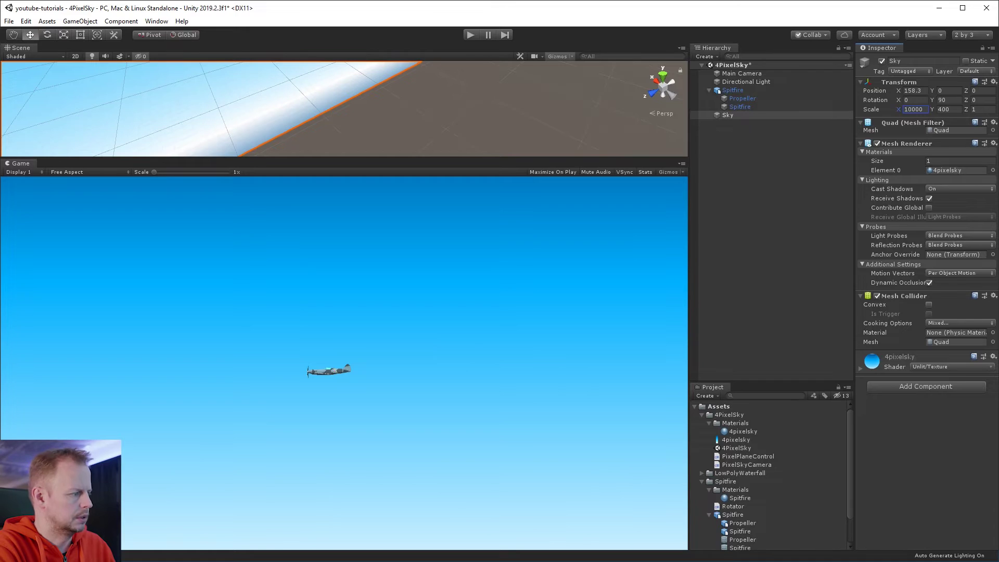
key("alt+Tab")
left_click(277, 211)
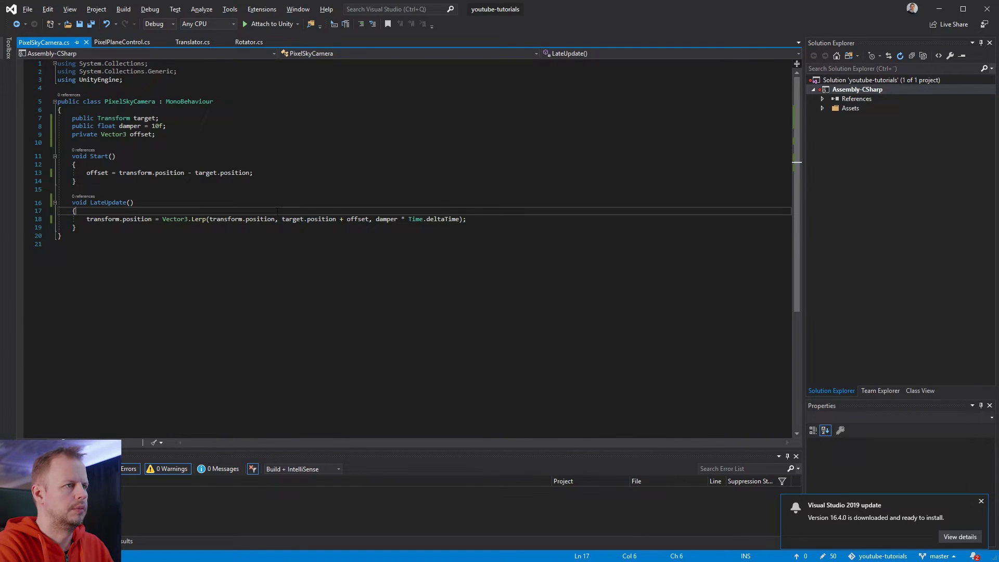
Step: In PixelPlaneControl's Update add transform.Translate(Vector3.up * Input.GetAxis("Vertical") * 50 * Time.deltaTime, Space.World)
left_click(122, 41)
left_click(492, 167)
left_click(495, 155)
key("Up")
key("End")
key("Return")
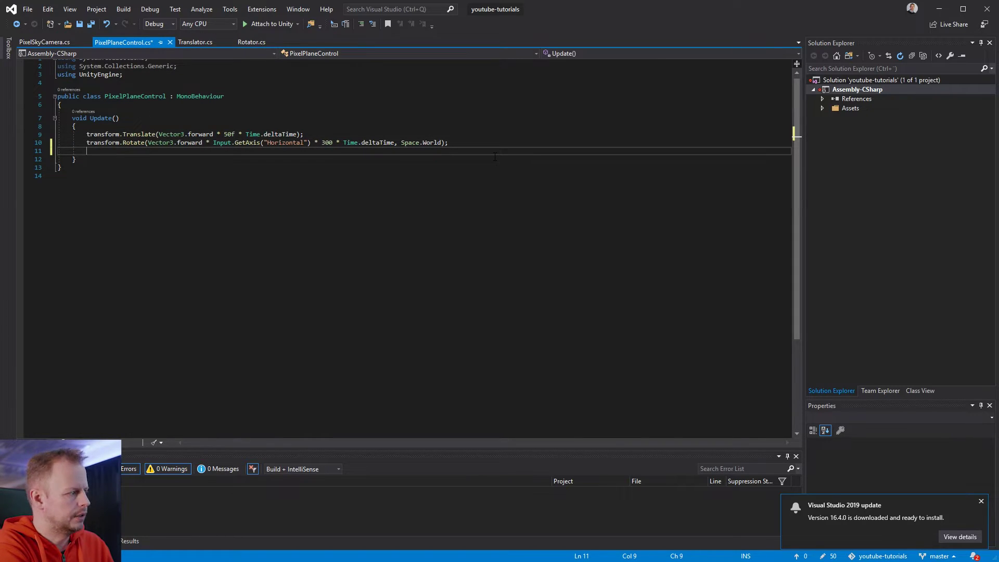
type("transform.Tran")
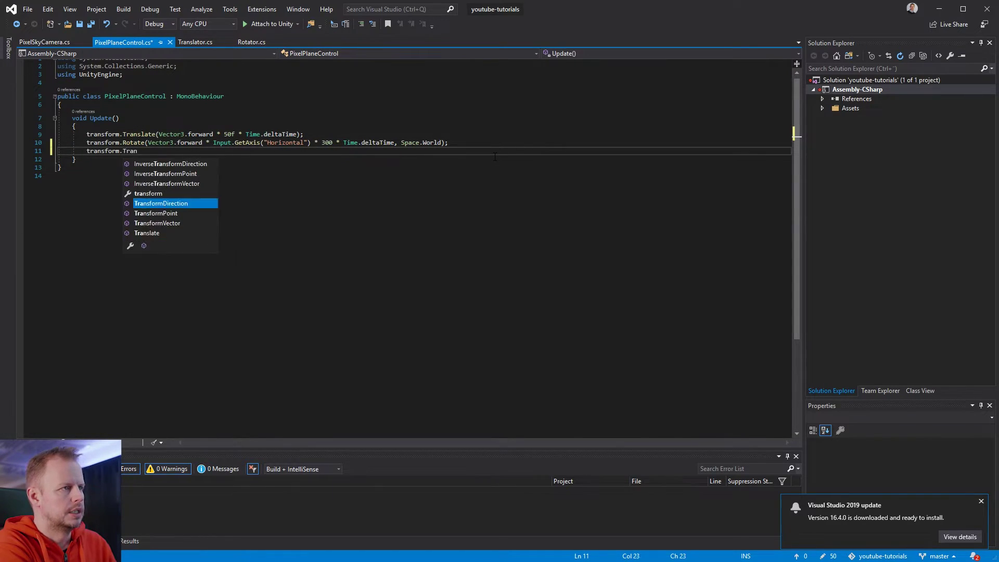
type("slate()")
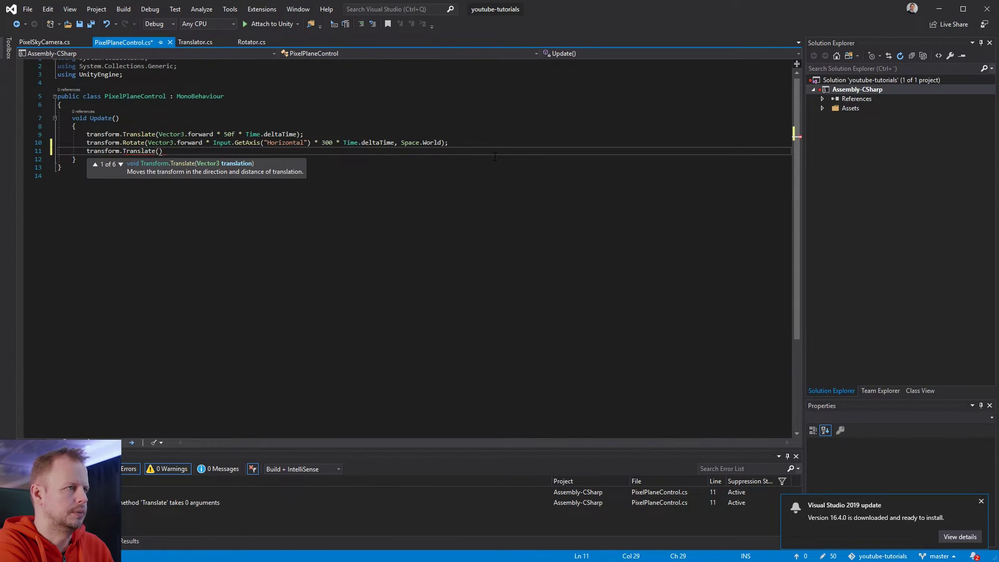
type("Vector3.up")
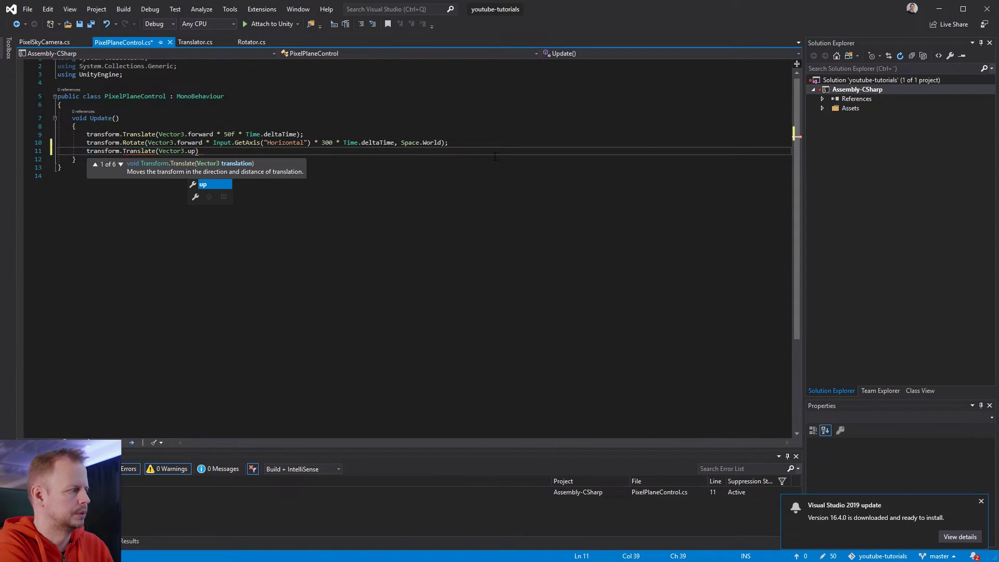
type(" * Input")
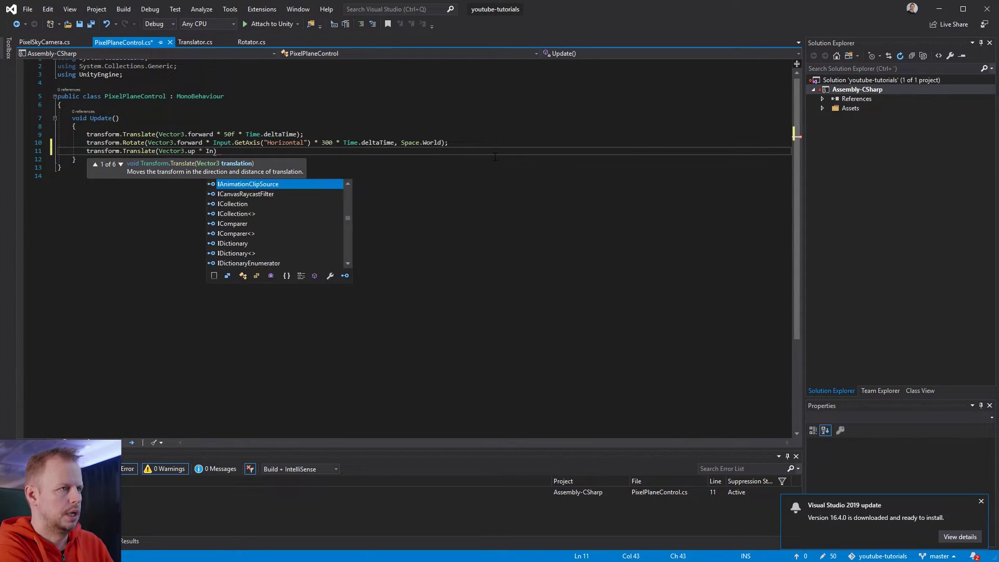
type(".GetAx")
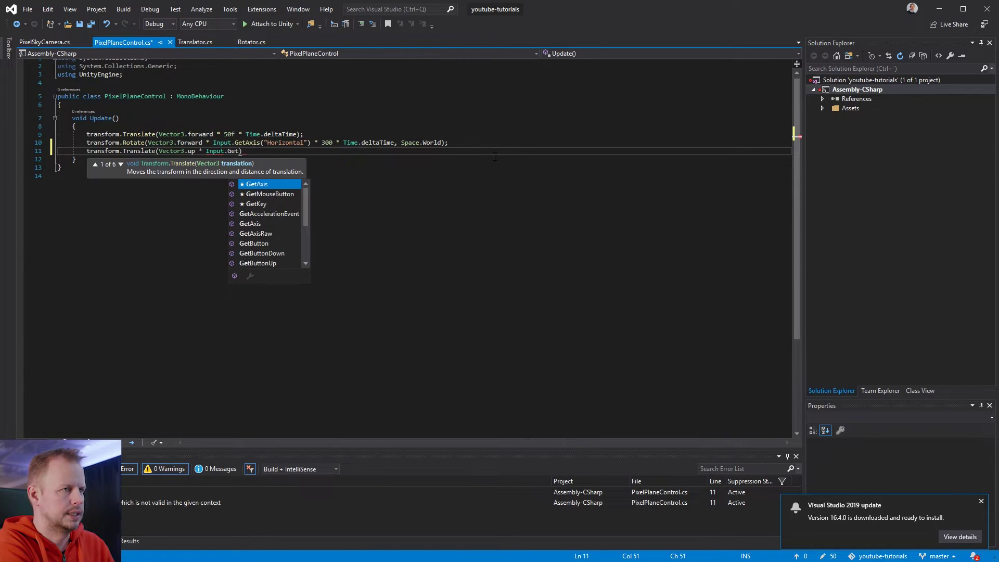
type("is(\"")
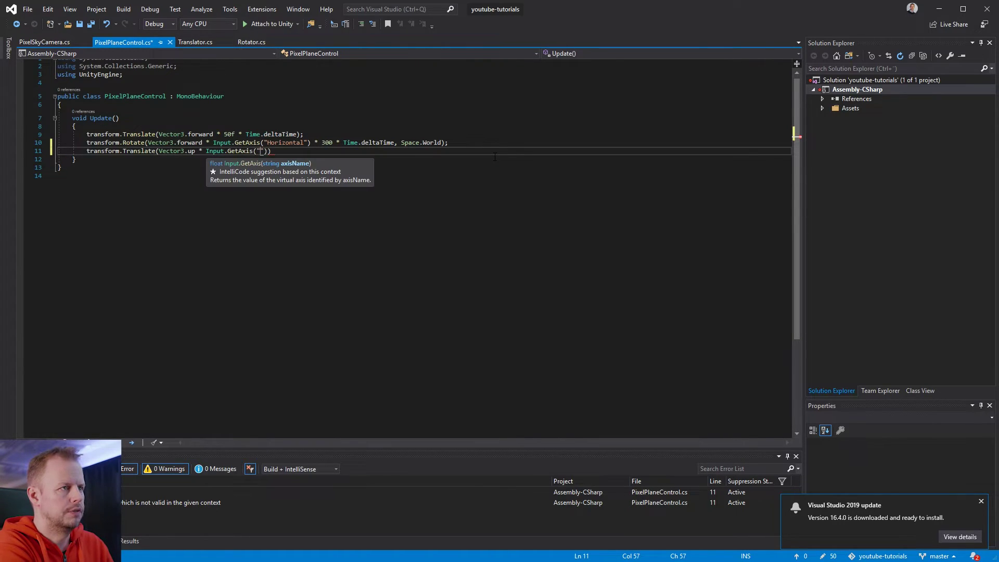
type("Vertical\")")
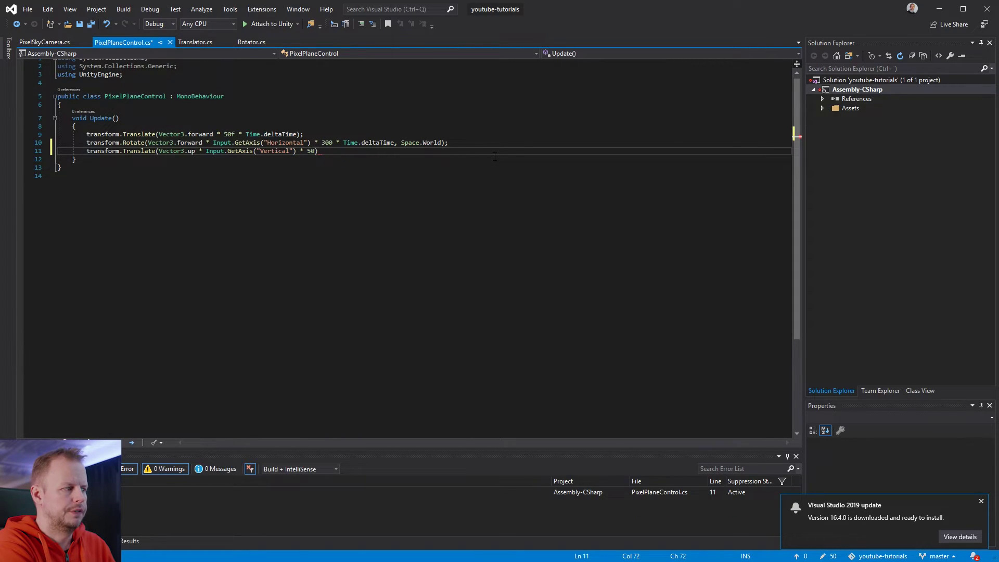
type(" * 50 * Time.dle")
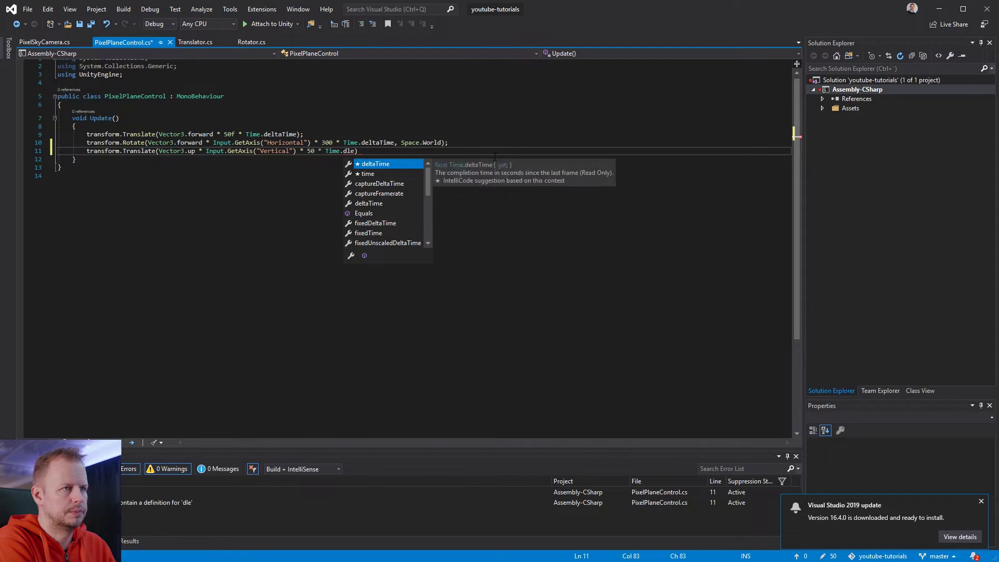
key("Tab")
type(", ")
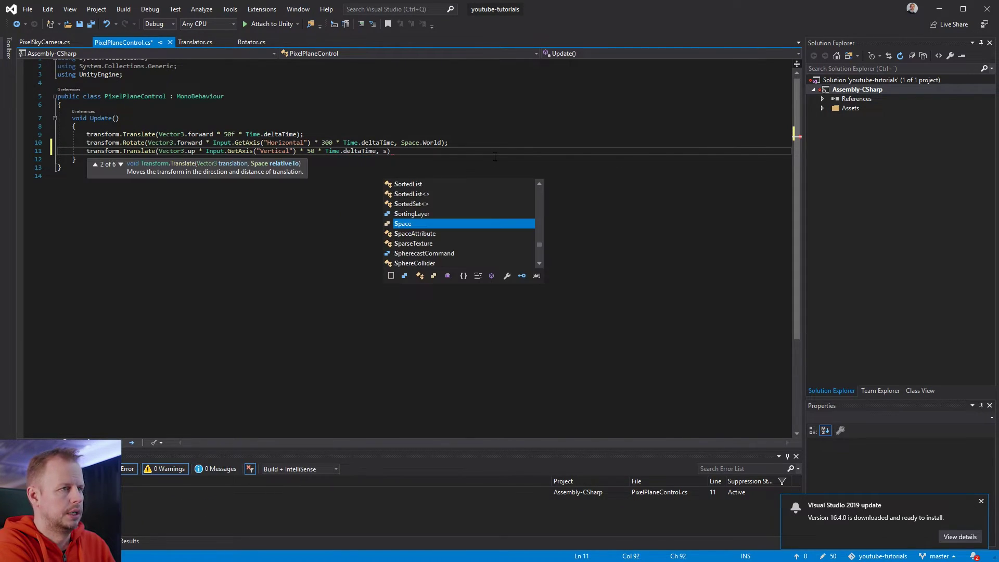
type("Space.World")
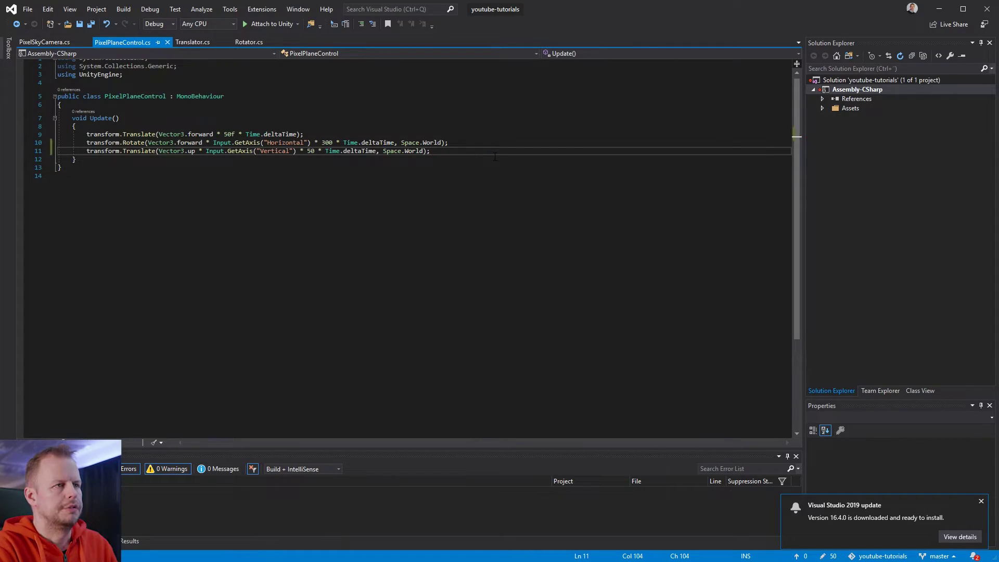
key("alt+Tab")
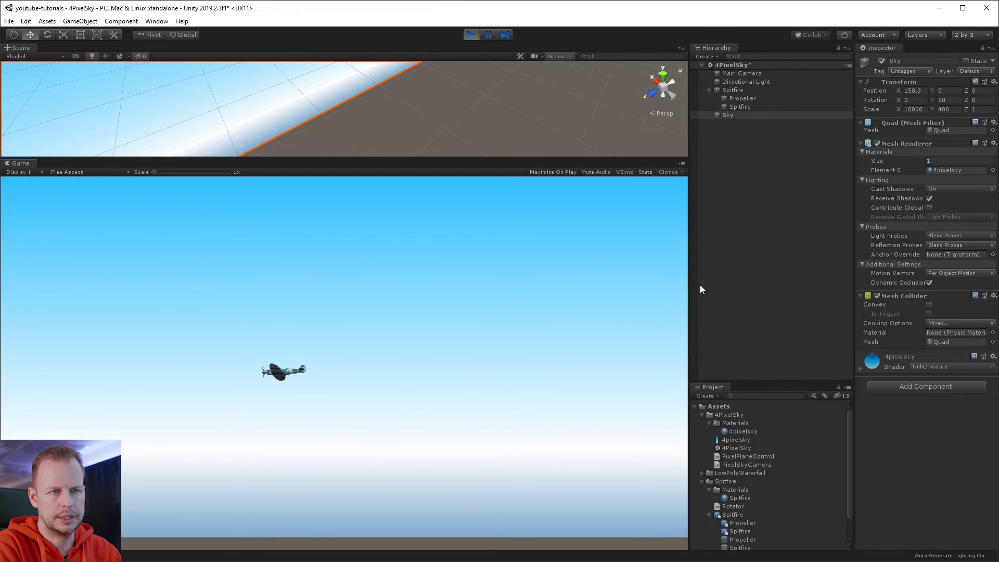
Step: Set the 4pixelsky texture's Wrap Mode to Clamp and apply it
left_click(742, 440)
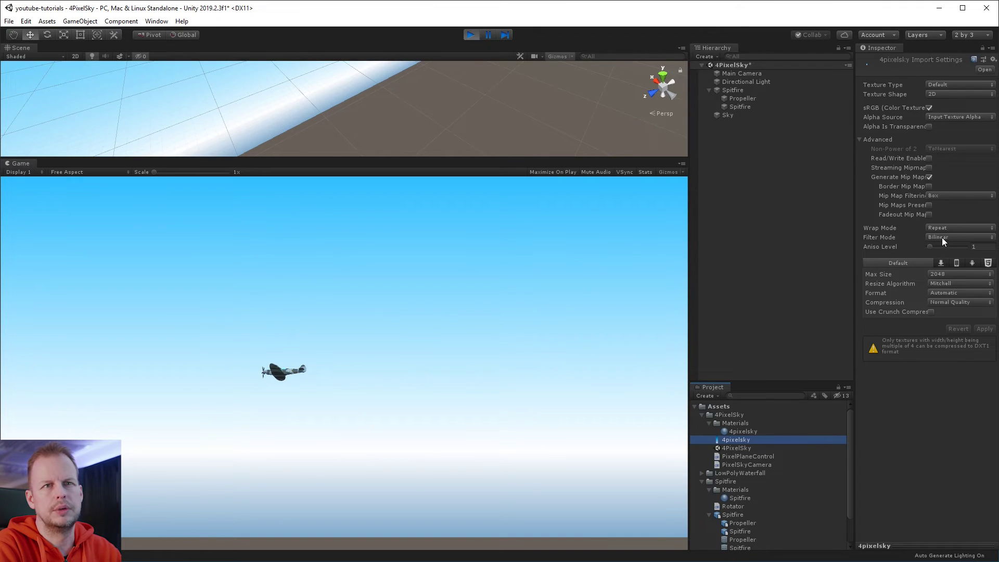
left_click(952, 228)
left_click(946, 251)
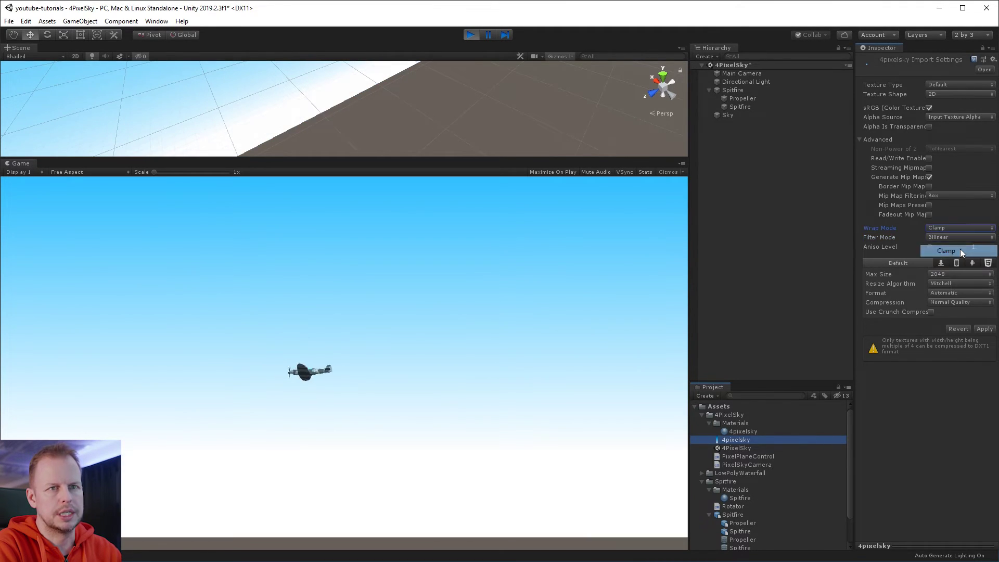
left_click(984, 329)
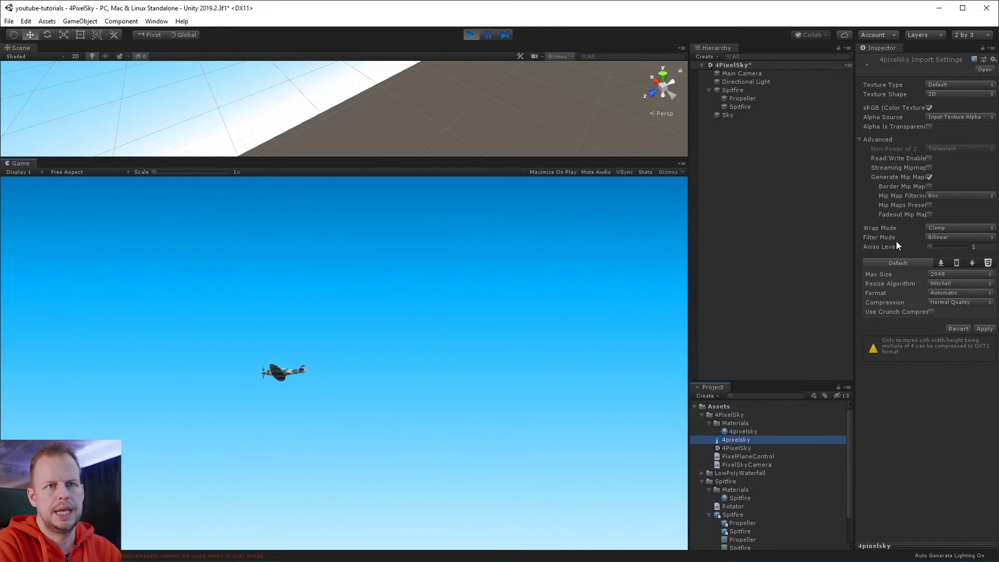
Step: Try Point filtering on the sky texture, then restore Bilinear filtering
left_click(950, 238)
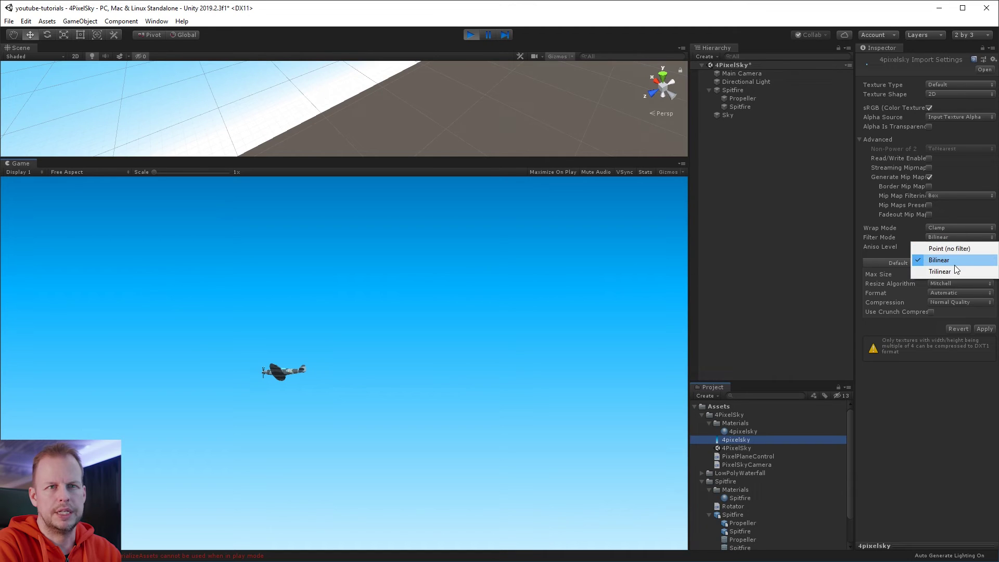
left_click(942, 249)
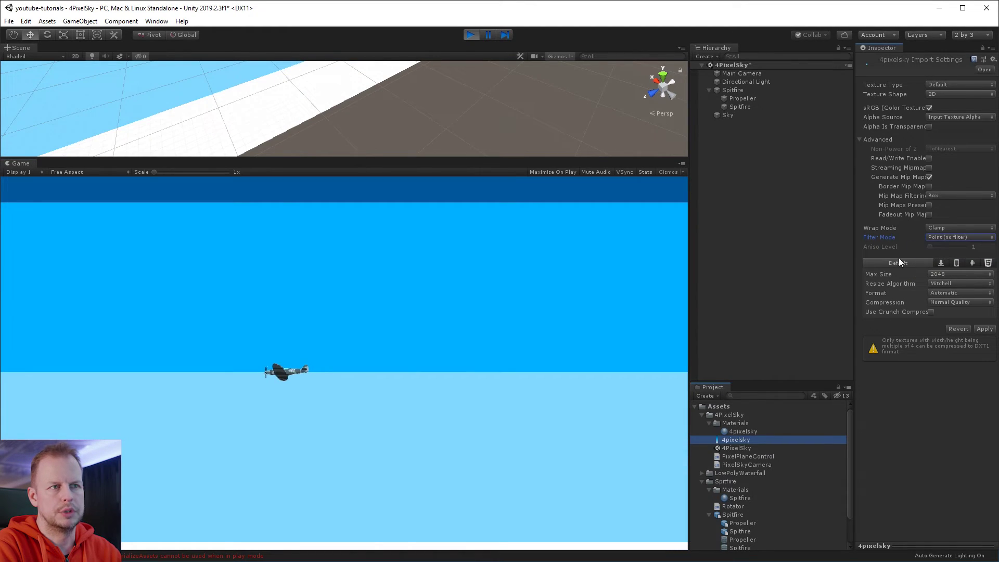
left_click(467, 355)
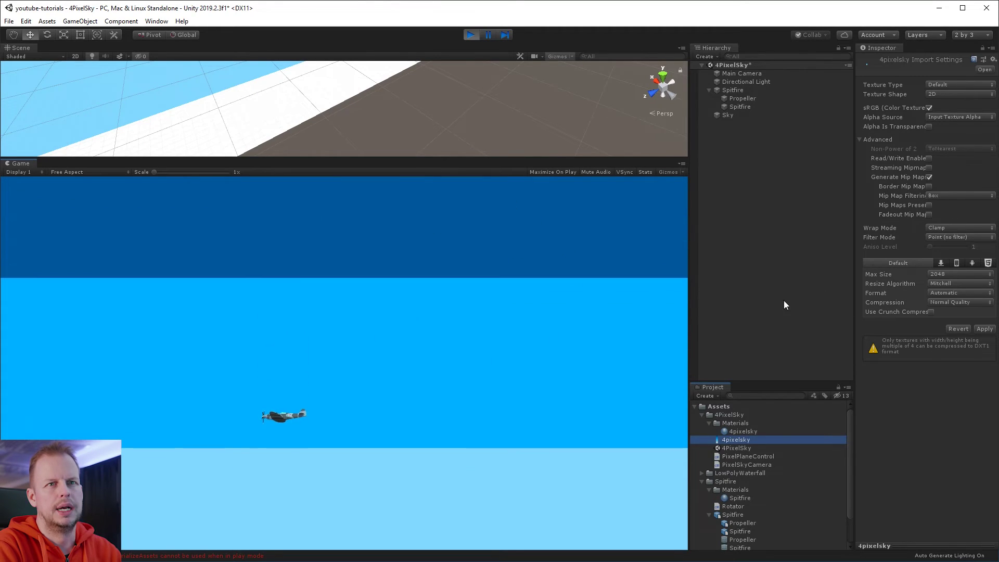
left_click(948, 238)
left_click(947, 260)
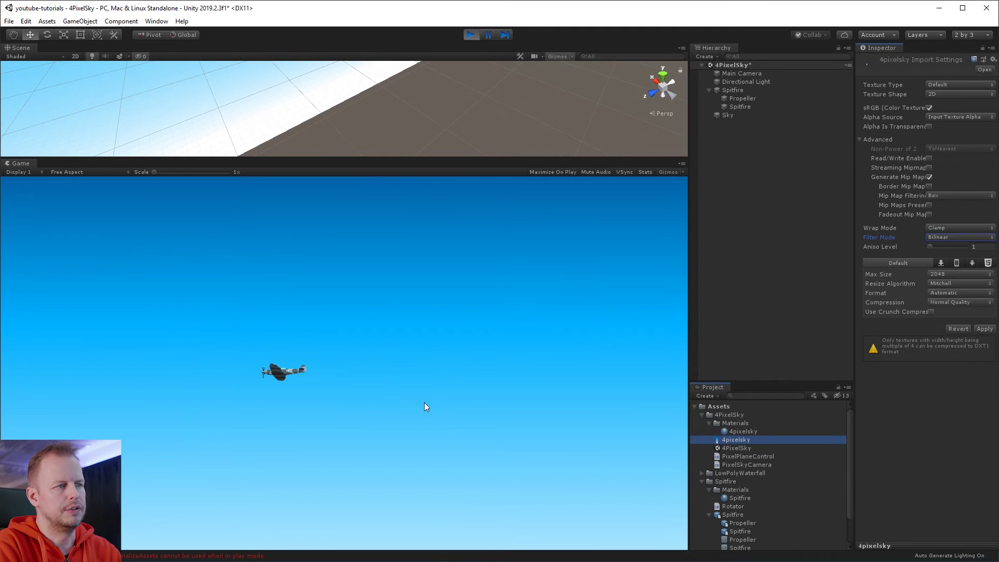
left_click(401, 394)
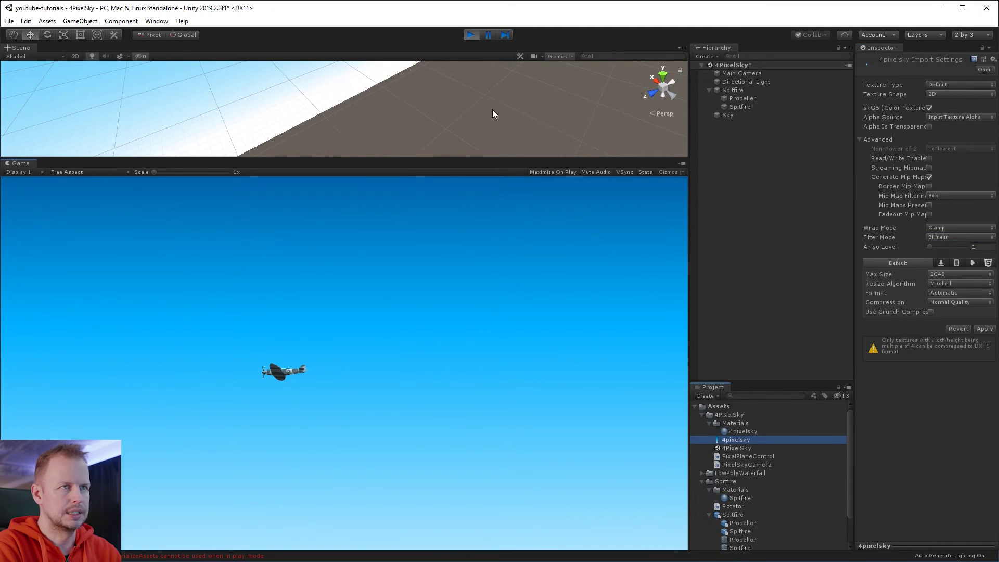
Step: Stop the game, apply the pending Clamp import settings, and play again
key("ctrl+p")
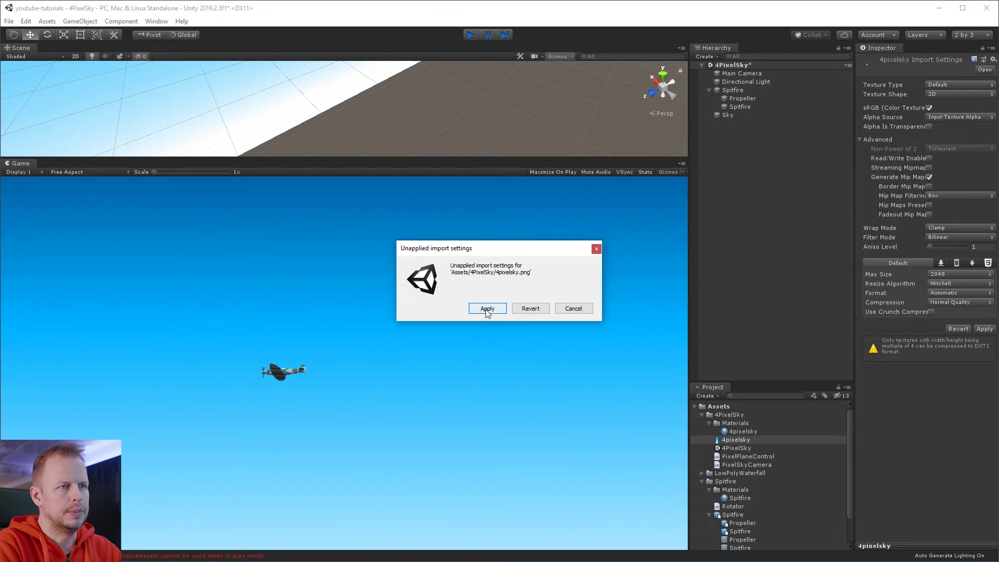
left_click(488, 310)
left_click(470, 35)
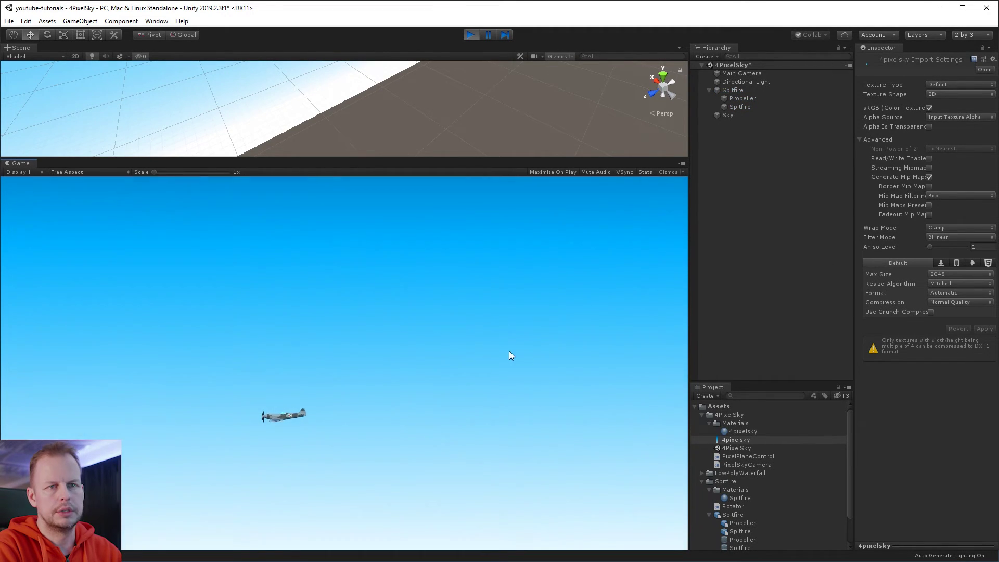
Step: Set the 4pixelsky texture's Compression to None, apply it, and replay the scene
left_click(947, 302)
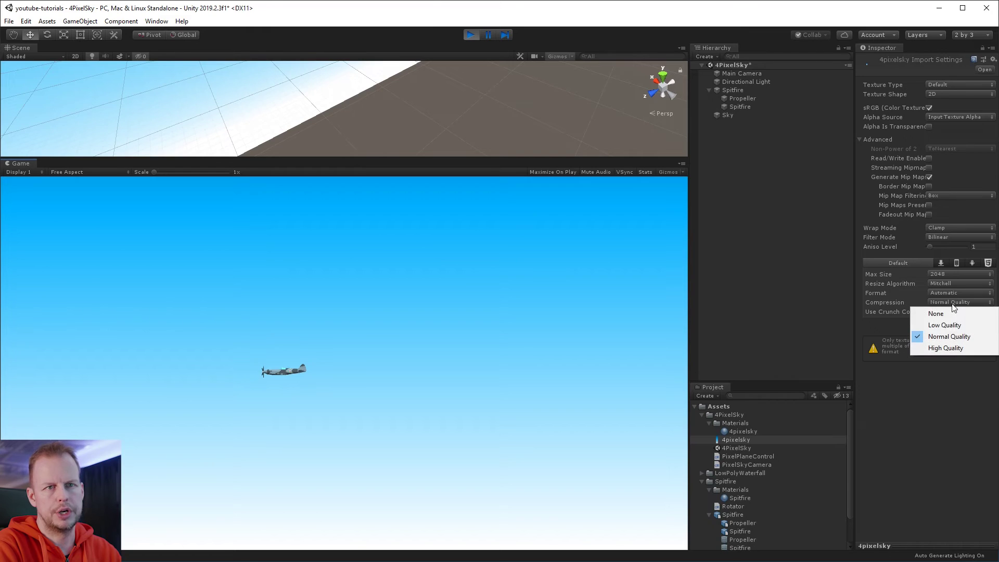
left_click(950, 314)
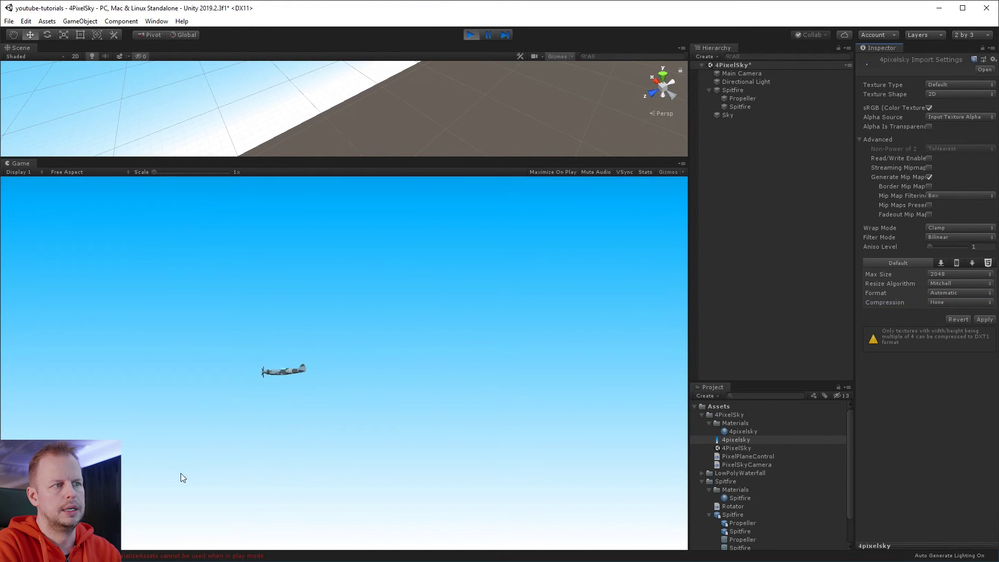
left_click(470, 34)
left_click(487, 308)
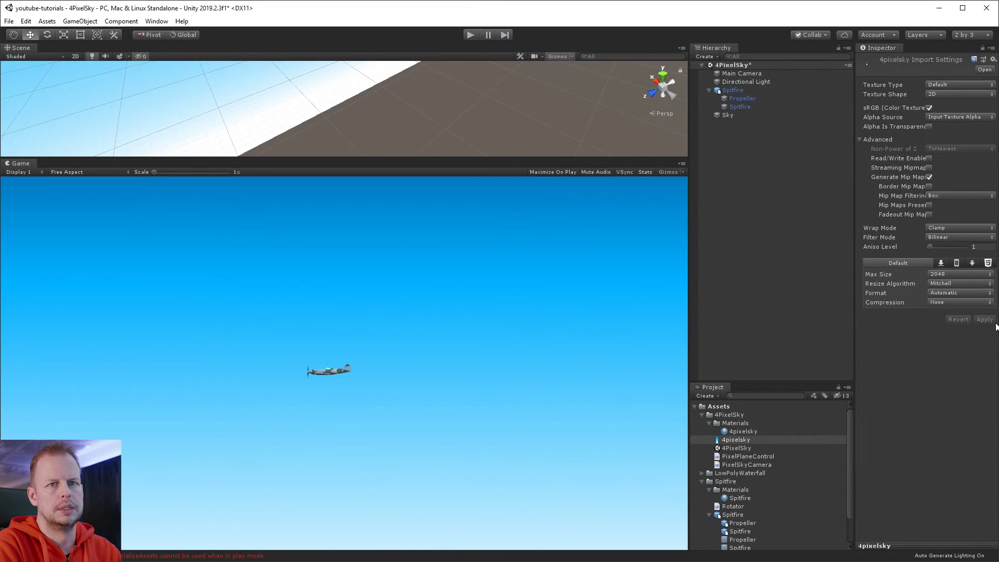
left_click(472, 34)
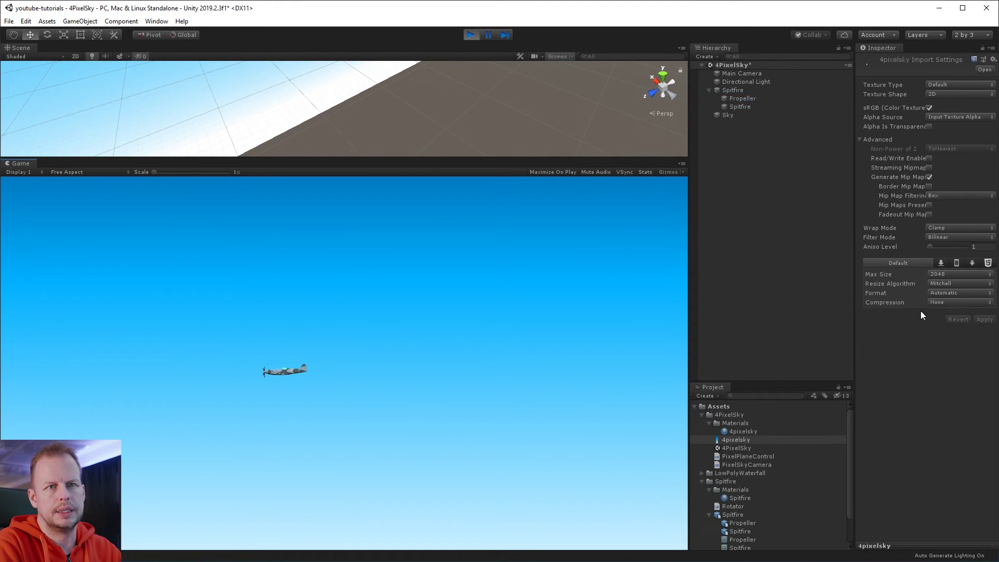